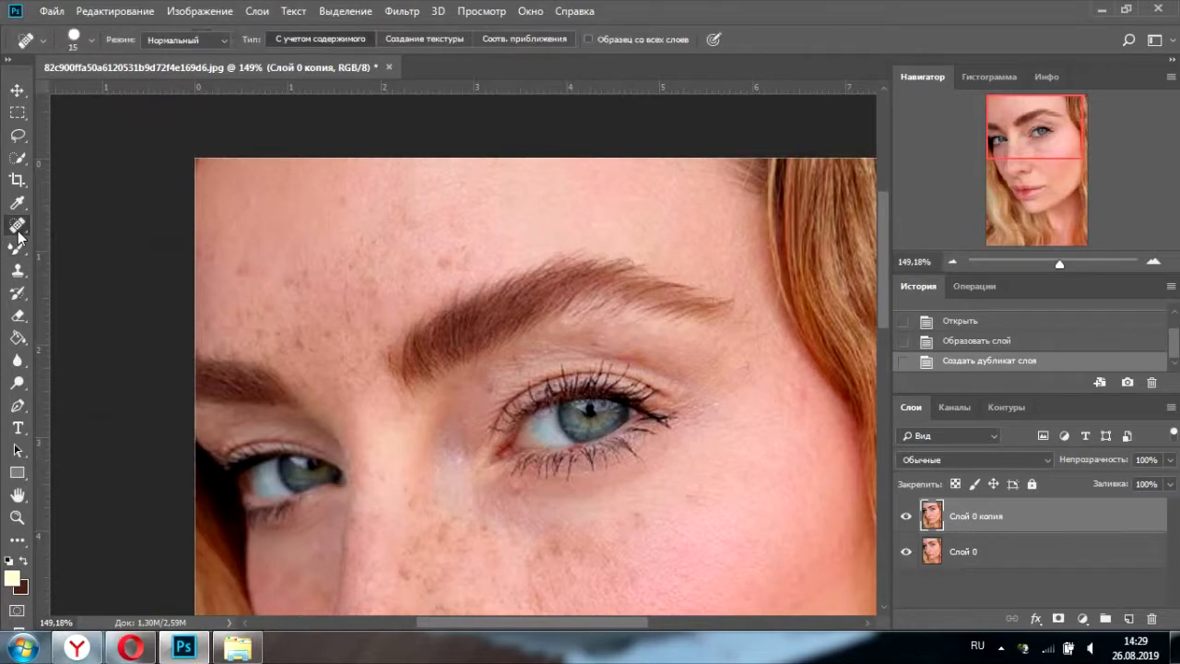
- Remove the spots in the middle of the forehead with the Spot Healing Brush at size 20
left_click(278, 223)
left_click(442, 263)
left_click(453, 262)
left_click(476, 247)
left_click(494, 255)
left_click(347, 204)
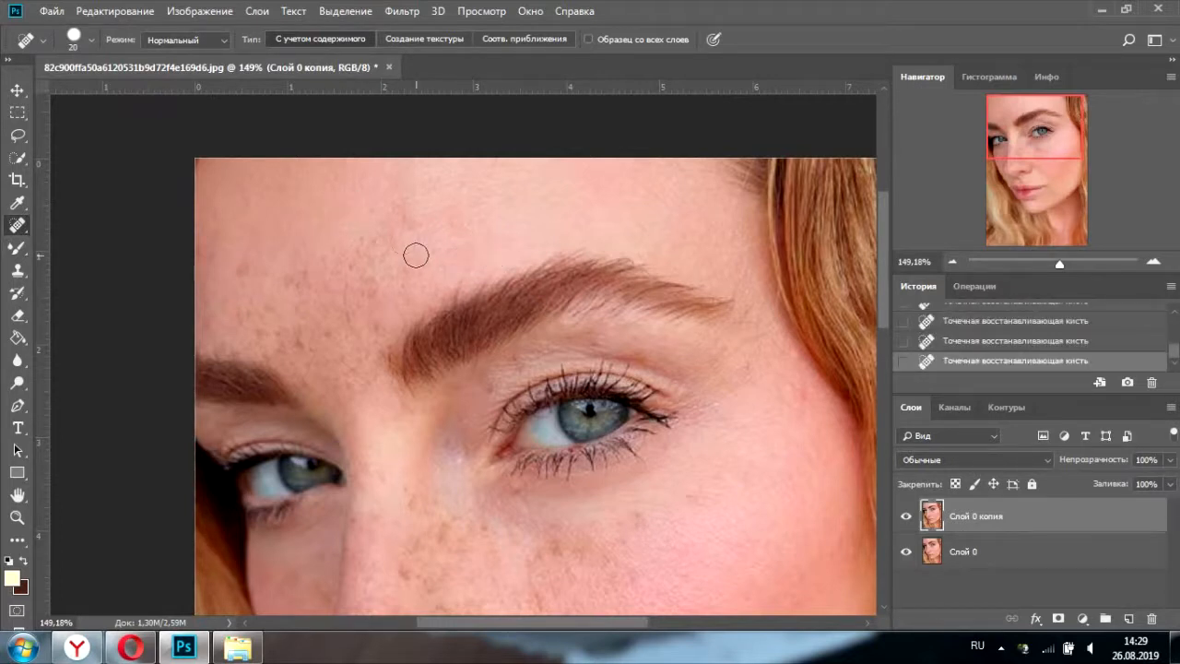
- Heal the spots along the left edge of the forehead above the left brow
left_click(244, 269)
left_click(208, 253)
left_click(206, 272)
left_click(205, 328)
left_click(204, 241)
left_click(204, 313)
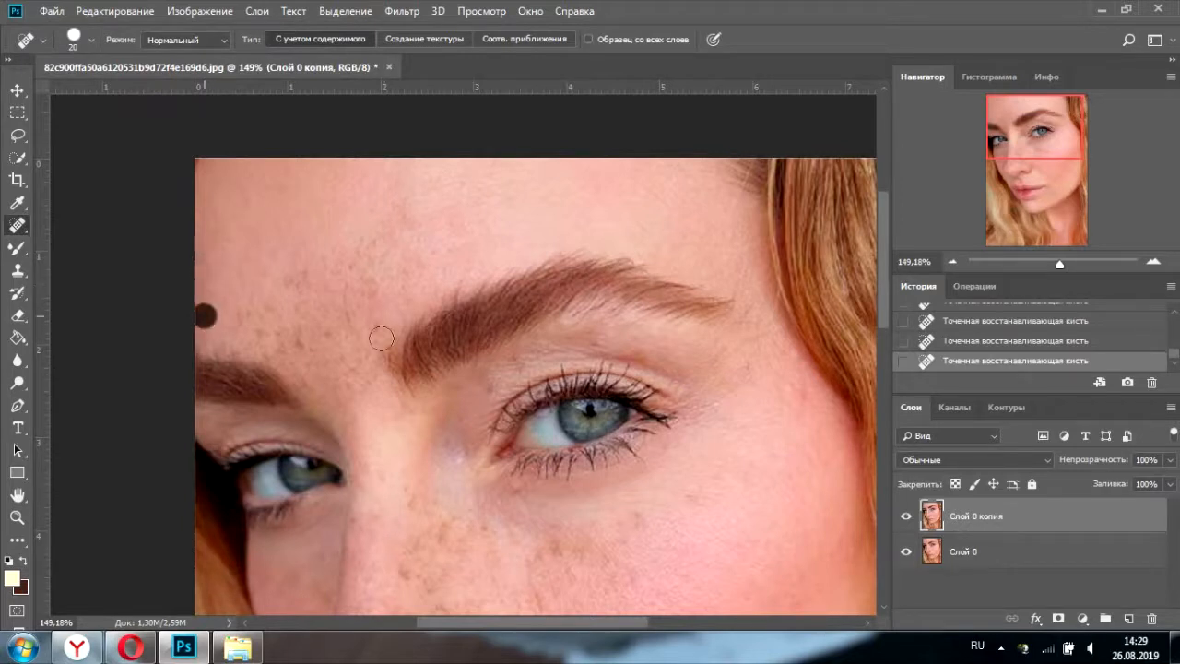
- Heal the spots on the upper forehead, between the brows and just above the left brow
left_click(301, 174)
left_click(363, 203)
left_click(359, 238)
left_click(373, 331)
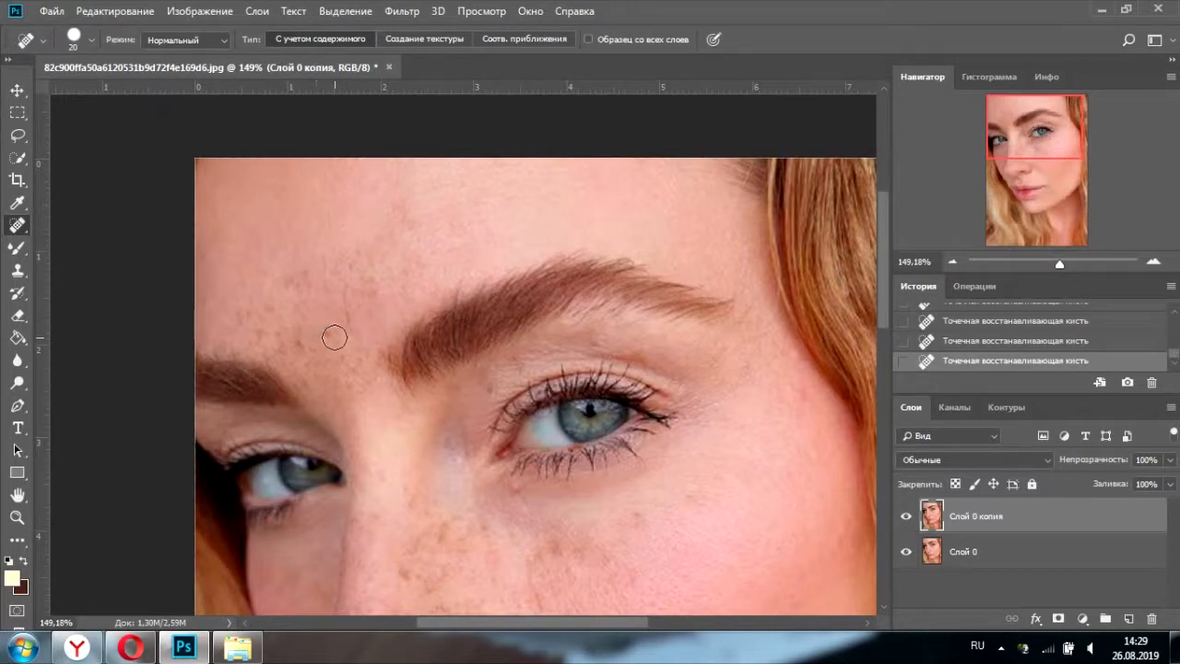
left_click(272, 332)
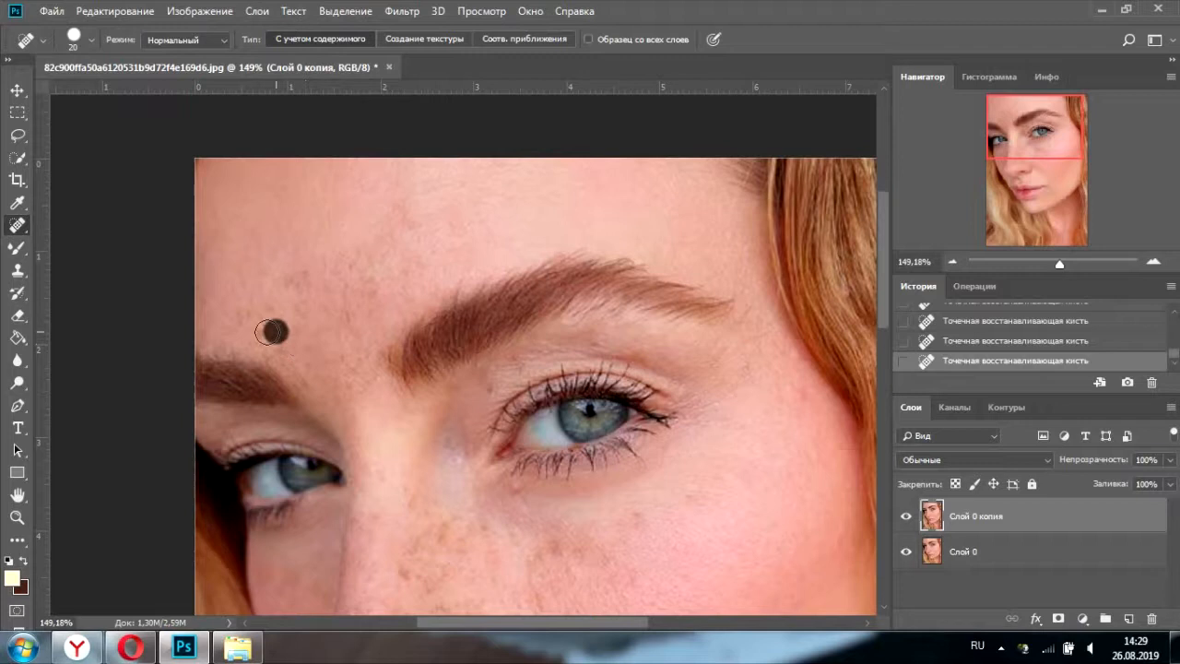
left_click(265, 332)
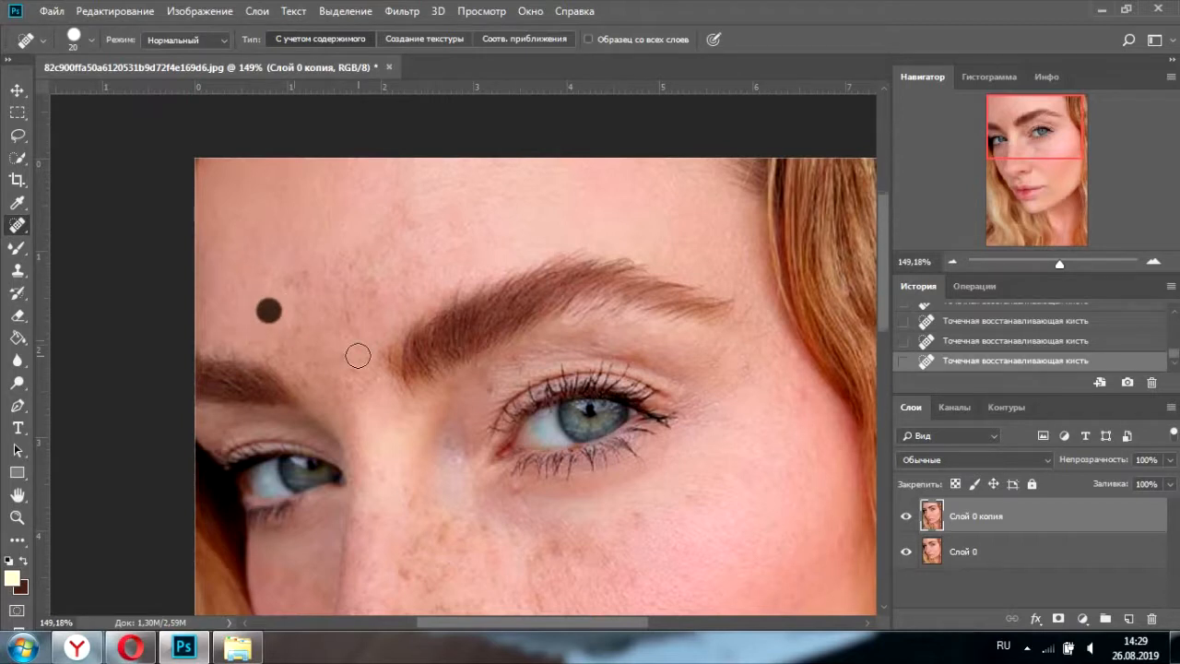
- Clean up the remaining freckles directly above the left eyebrow with the Spot Healing Brush
scroll(341, 318, "down", 1)
left_click(299, 272)
left_click(233, 273)
left_click(212, 288)
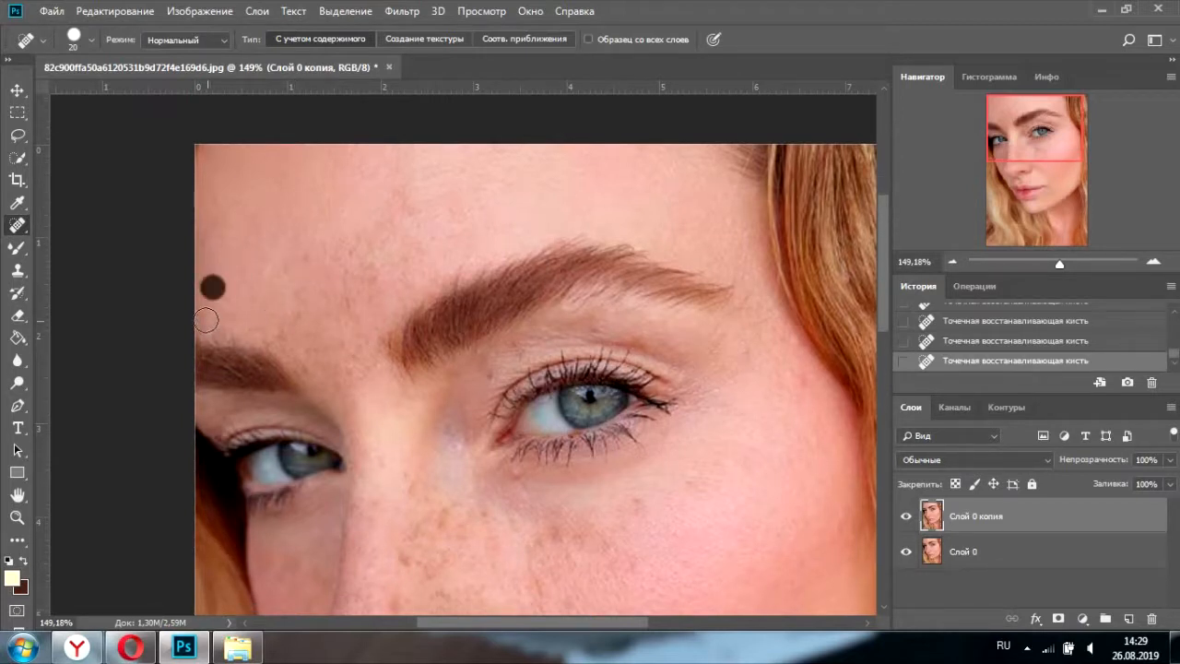
left_click(301, 298)
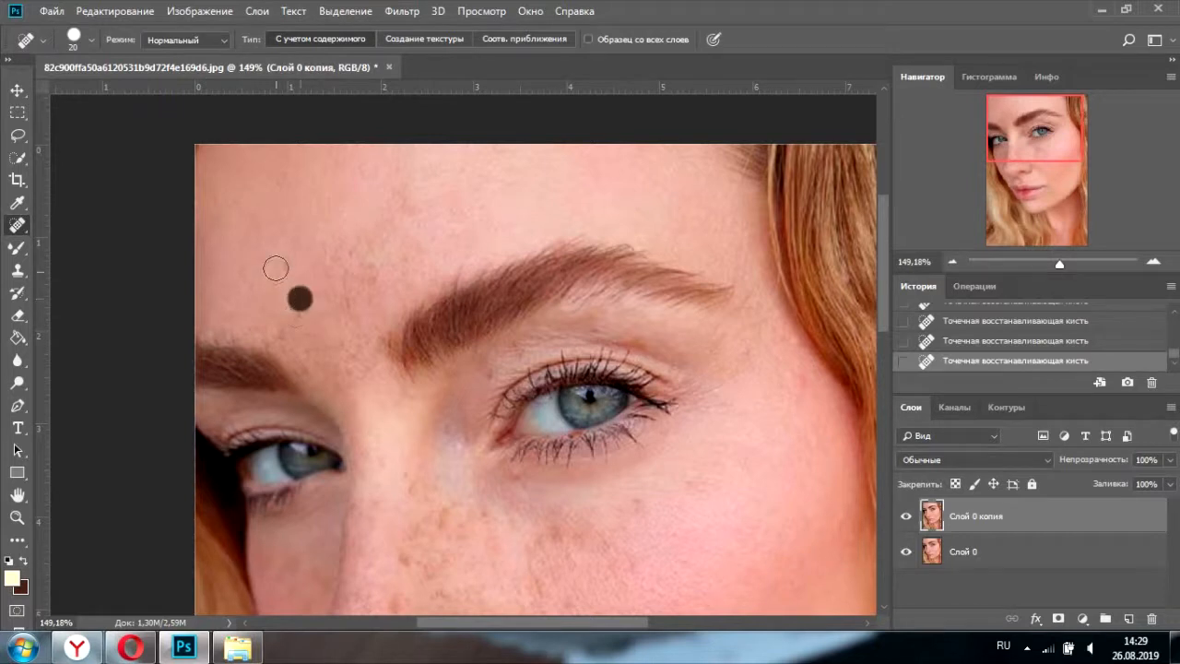
- Heal the cluster of freckles on the central forehead and the marks above the start of the right brow
left_click(348, 306)
left_click(347, 280)
left_click(346, 251)
left_click(368, 272)
left_click(366, 235)
left_click(320, 253)
left_click(295, 320)
left_click(405, 274)
left_click(406, 203)
left_click(461, 227)
left_click(424, 256)
left_click(432, 231)
left_click(408, 200)
- Reduce the healing brush size and remove the freckles between the eyebrows
key("bracketleft")
left_click(362, 259)
left_click(322, 274)
left_click(328, 298)
left_click(358, 299)
left_click(368, 373)
left_click(360, 343)
left_click(353, 317)
left_click(332, 319)
- Reduce the healing brush to size 9 and remove the tiny spots beside the left brow's inner end
key("bracketleft")
key("bracketleft")
key("bracketleft")
key("bracketleft")
left_click(282, 336)
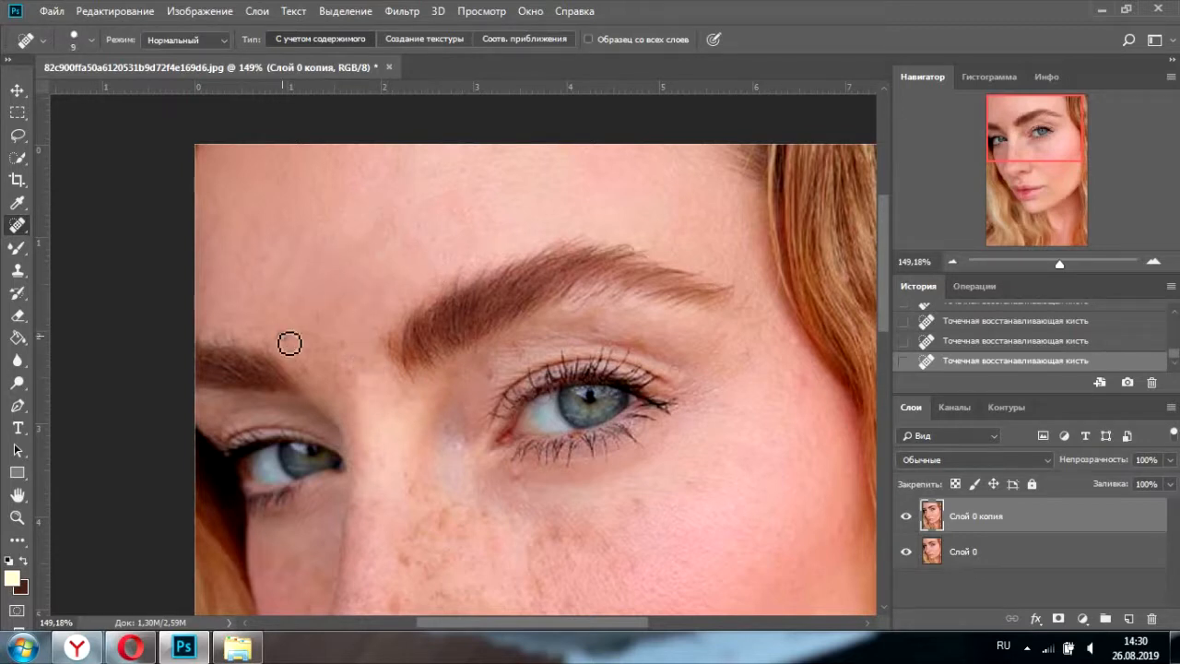
left_click(340, 351)
left_click(307, 343)
left_click(342, 335)
left_click(349, 371)
- Heal the marks along the upper edge and inner end of the left eyebrow with a size 15 brush
scroll(375, 450, "down", 1)
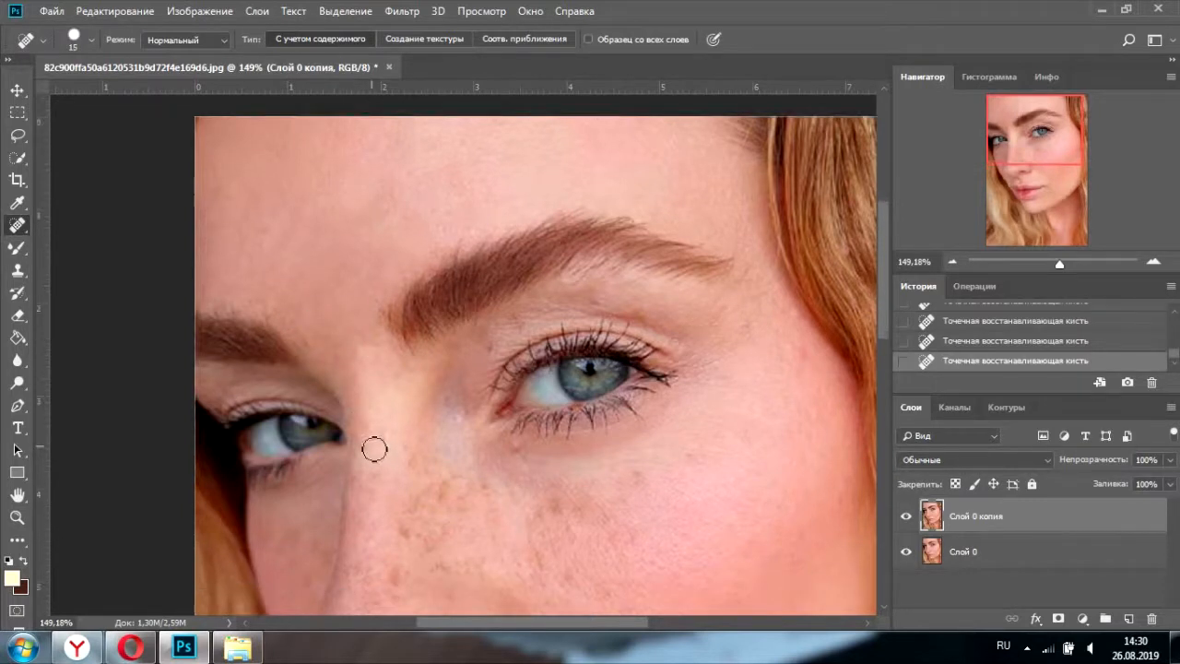
scroll(376, 450, "down", 1)
left_click(272, 283)
left_click(304, 314)
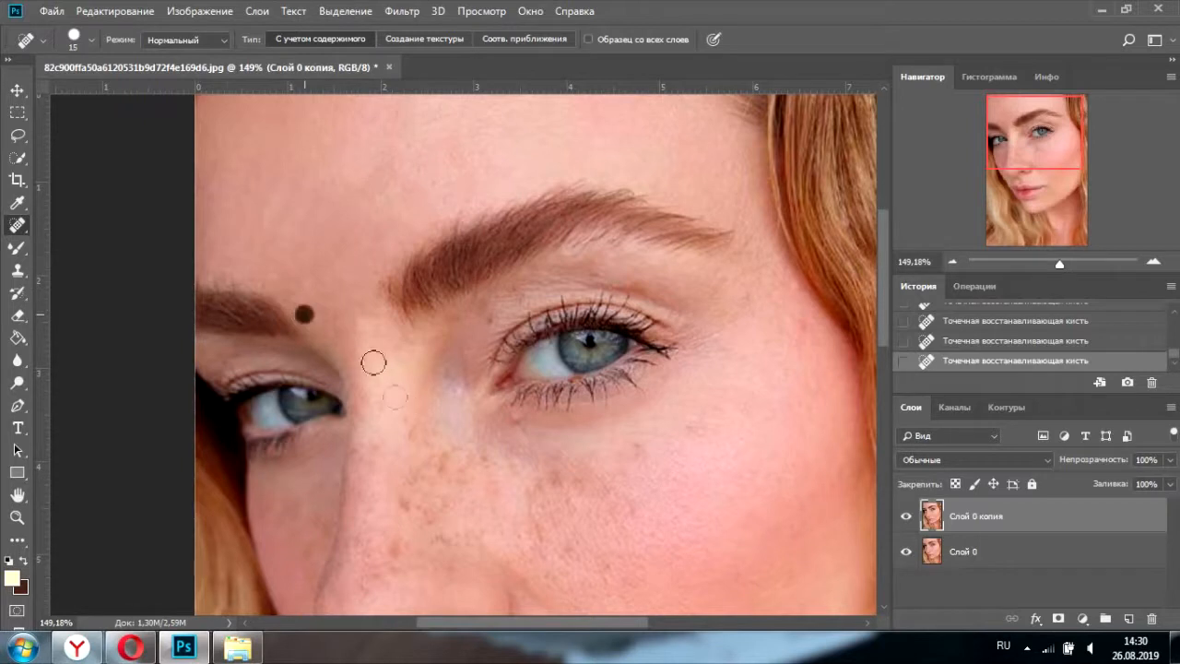
left_click(244, 283)
left_click(266, 282)
- Heal the leftover blemishes above the right brow, between the brows and at the right eye's inner lid
scroll(440, 382, "up", 3)
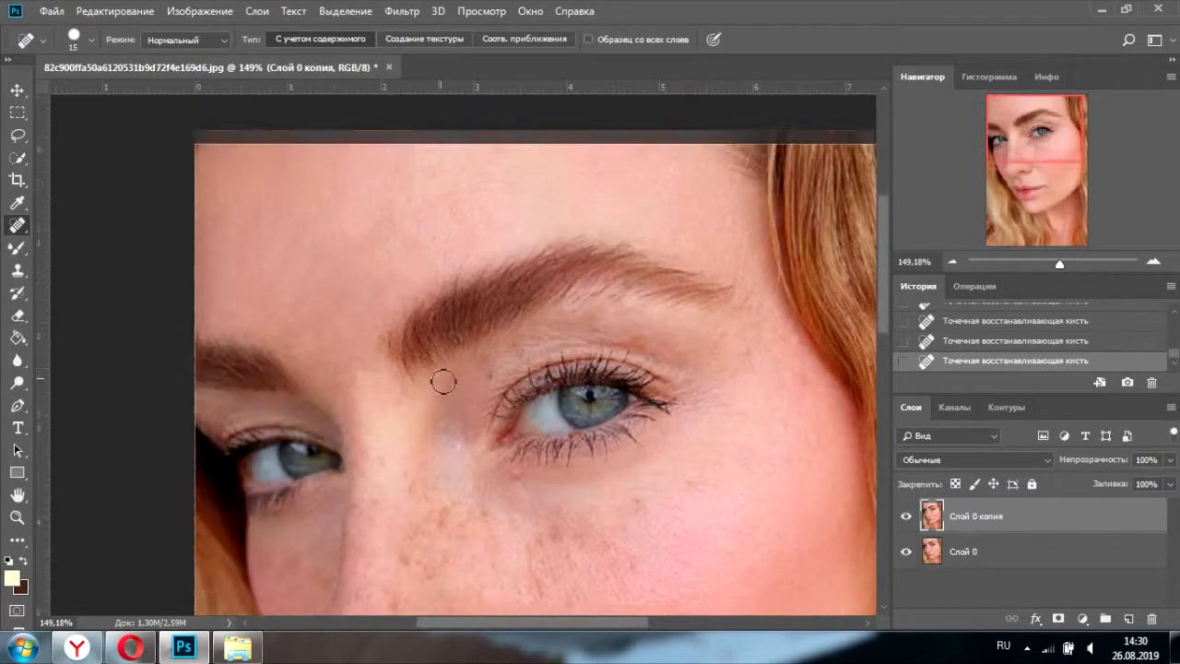
left_click(438, 269)
left_click(414, 229)
scroll(345, 326, "down", 2)
left_click(345, 329)
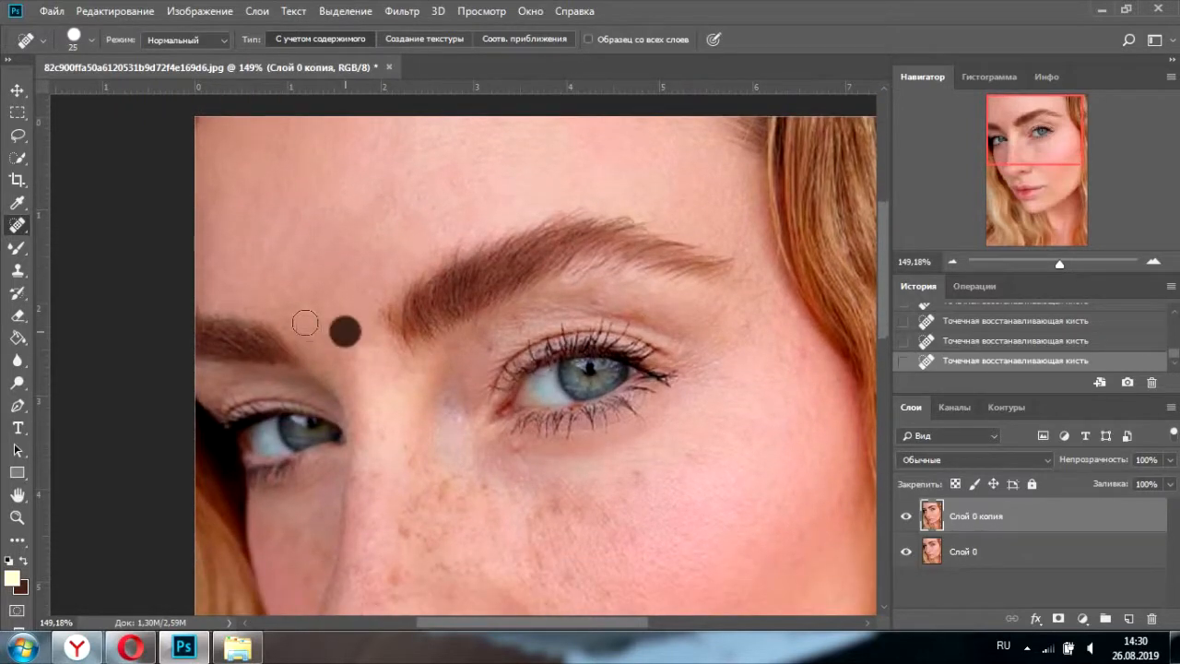
left_click(308, 325)
key("bracketleft")
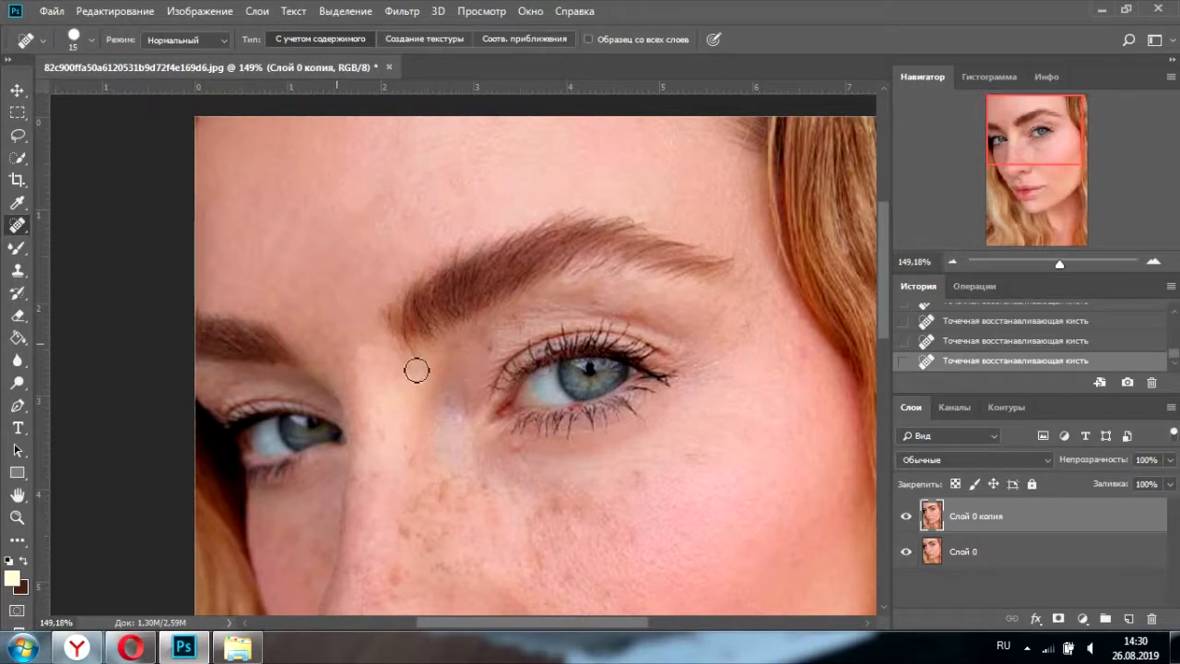
left_click(491, 349)
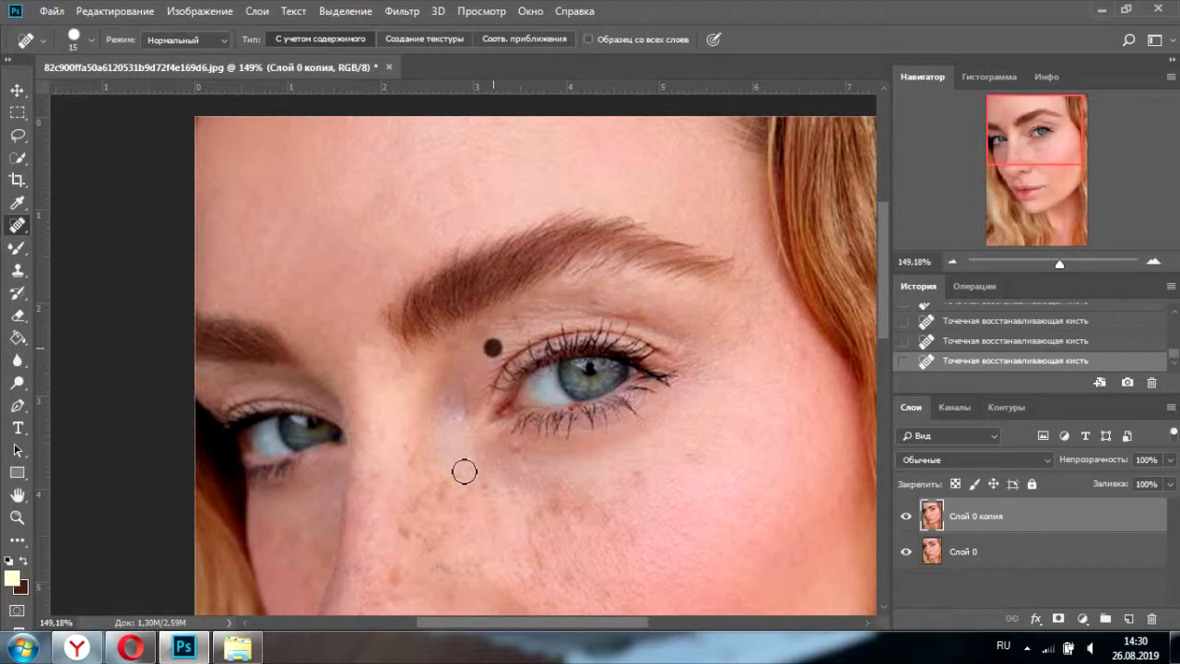
- Compare the retouched face with the original by toggling the visibility of the Слой 0 копия layer
left_click_drag(1061, 266, 1049, 267)
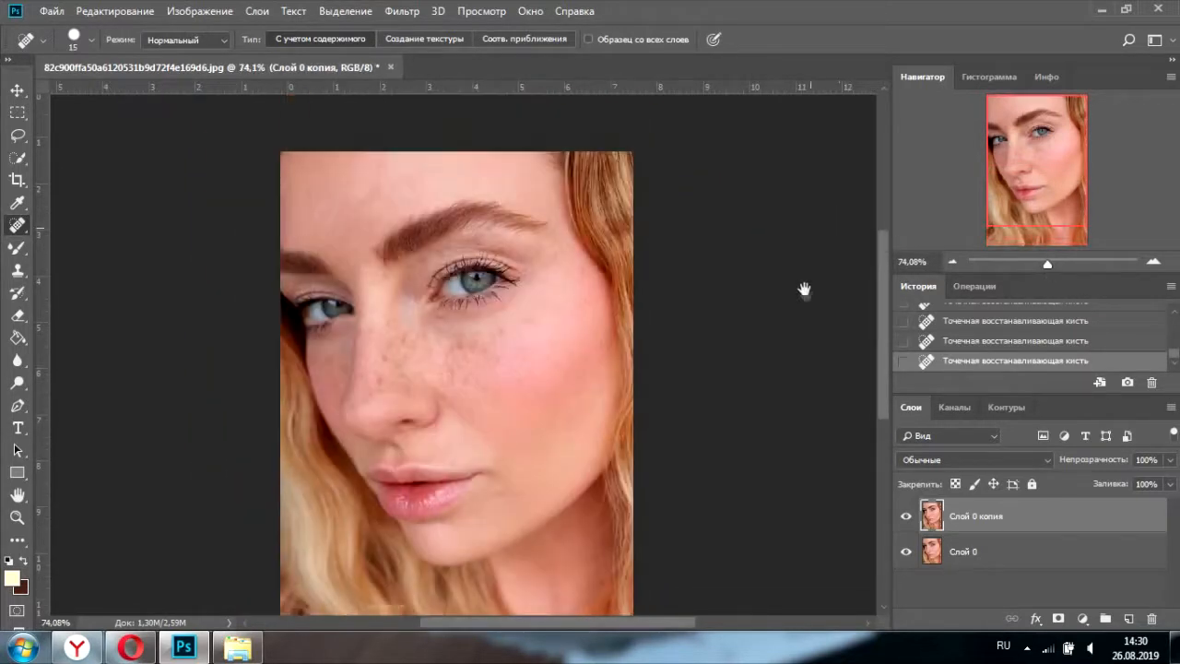
left_click(906, 517)
left_click(908, 519)
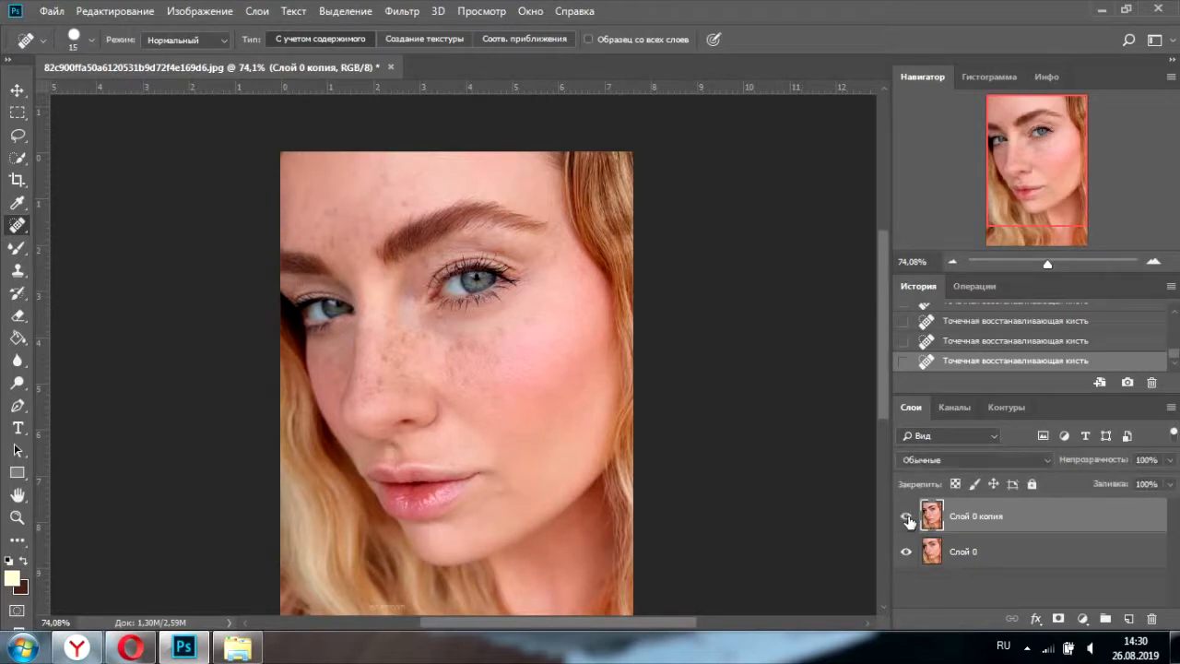
left_click_drag(1048, 264, 1057, 266)
left_click(905, 519)
left_click(905, 519)
- Heal the small blemishes between the brows and on the right upper eyelid with the size 15 brush
left_click(349, 372)
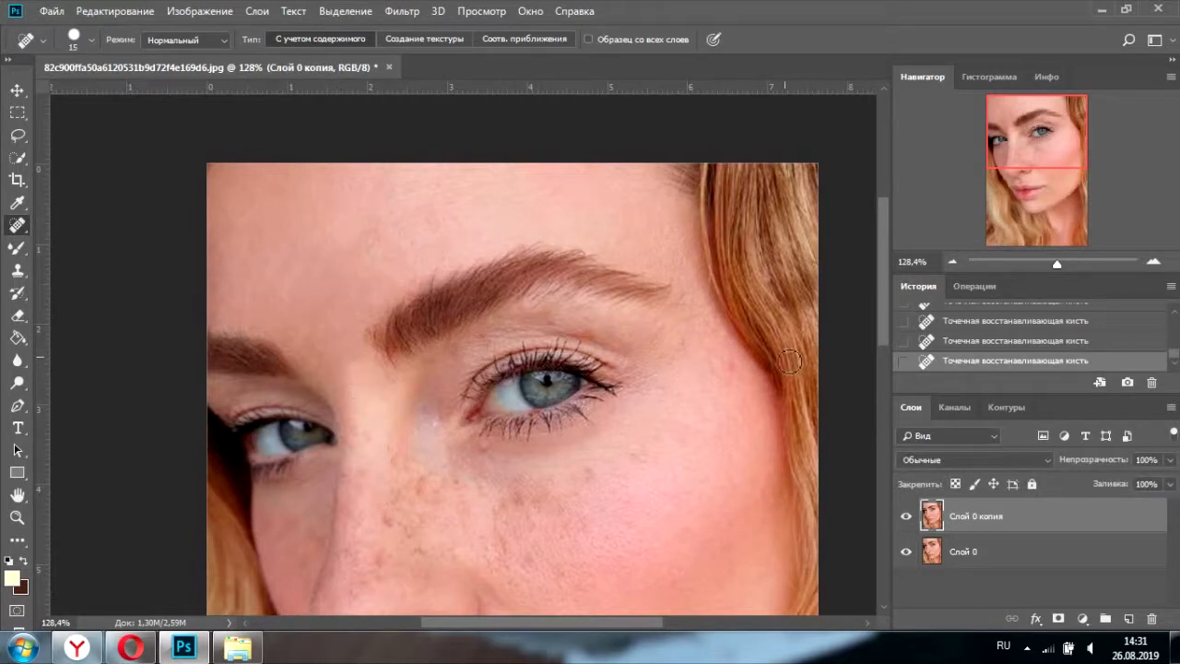
left_click_drag(1057, 265, 1062, 265)
left_click(448, 343)
left_click(495, 329)
left_click(494, 341)
left_click(581, 315)
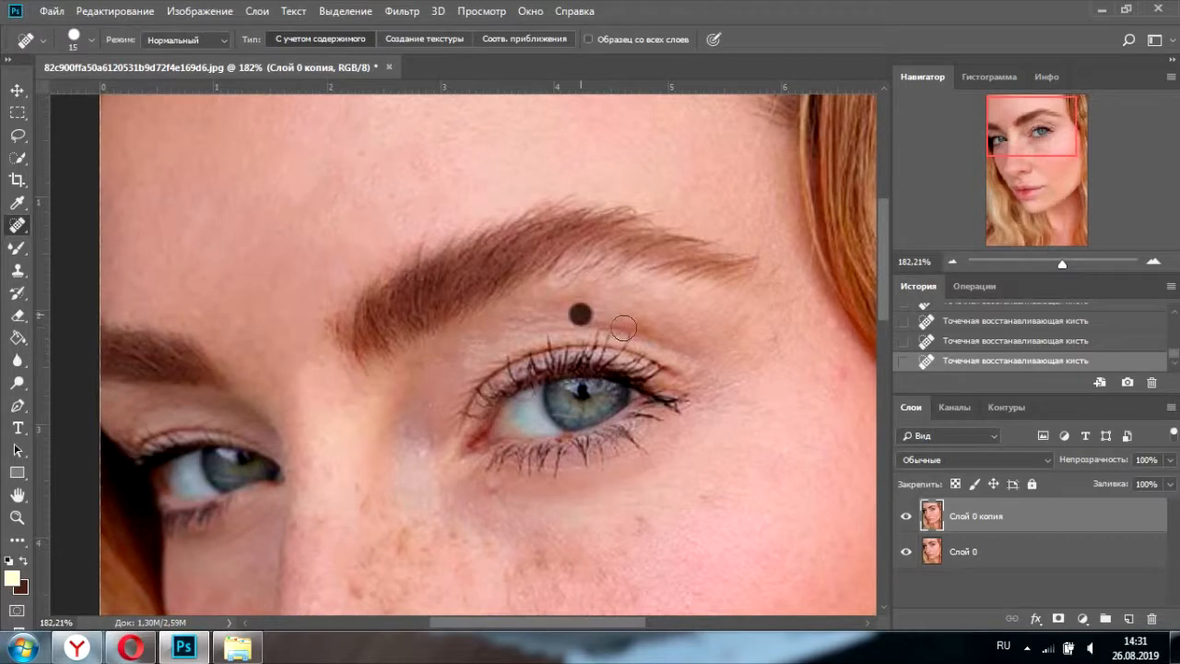
- Heal the spots around the right eye, including its inner corner, the under-eye area and the temple
left_click_drag(478, 478, 449, 409)
left_click(465, 426)
left_click(611, 455)
left_click(747, 273)
left_click(815, 307)
left_click_drag(711, 438, 729, 325)
left_click(701, 321)
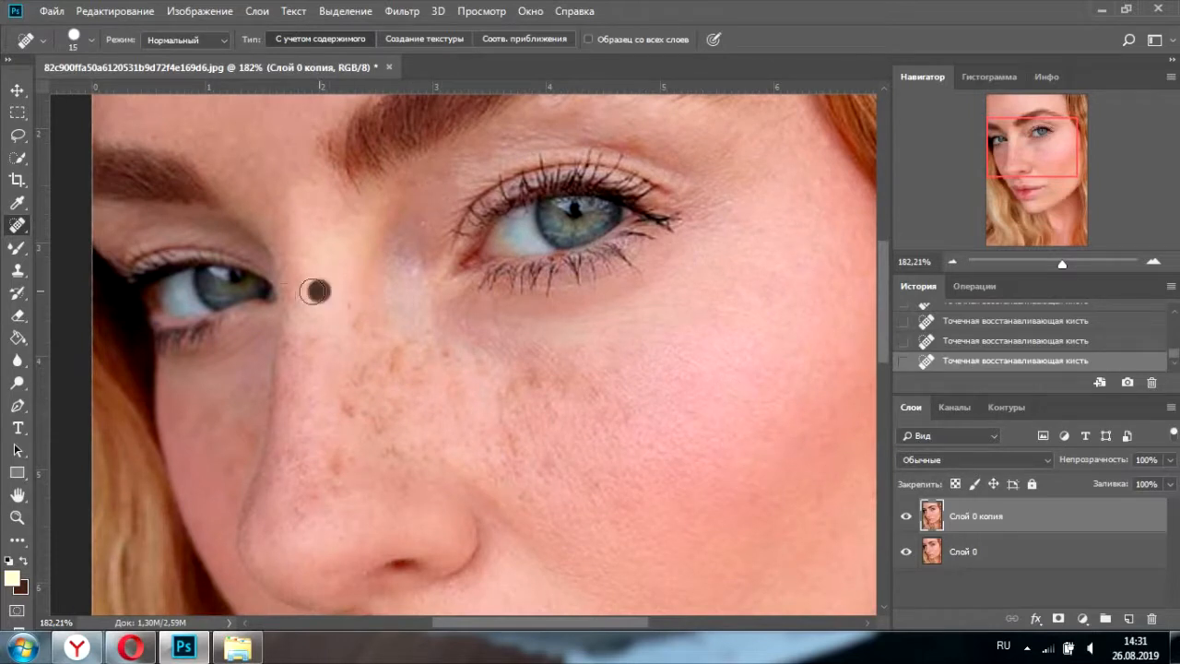
- Remove the spots on the bridge of the nose and the dark freckle farther down the nose
left_click_drag(433, 185, 507, 176)
left_click(480, 174)
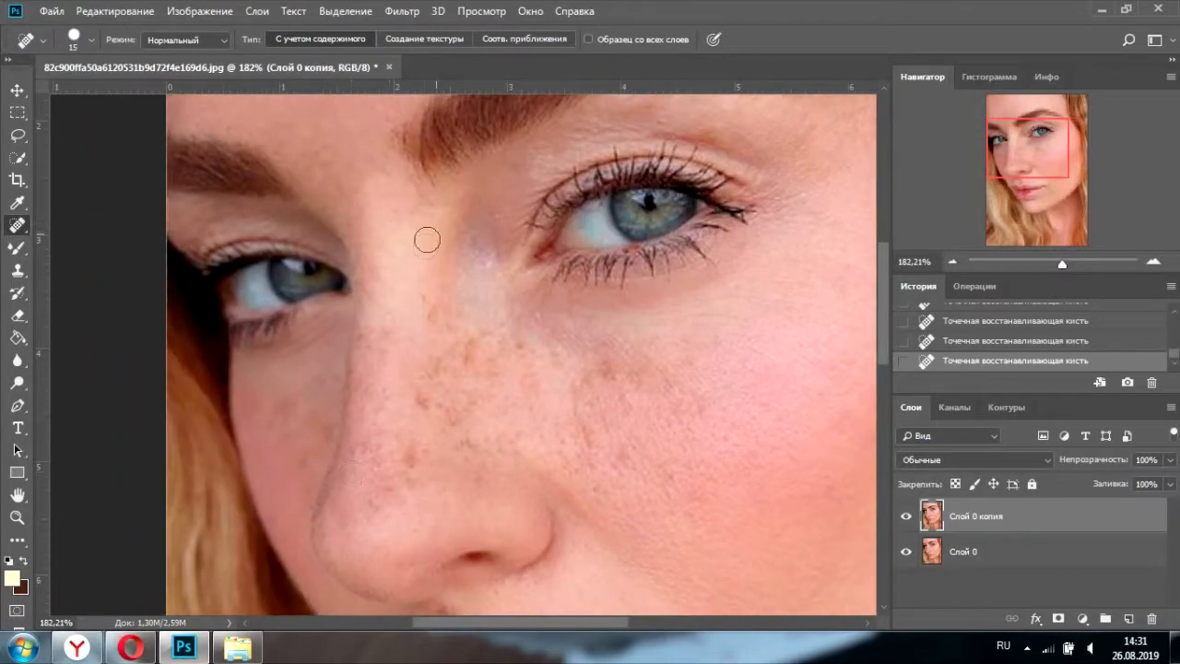
left_click_drag(373, 271, 356, 241)
left_click_drag(368, 345, 390, 335)
left_click(393, 332)
left_click(423, 291)
left_click(433, 311)
left_click_drag(414, 364, 469, 297)
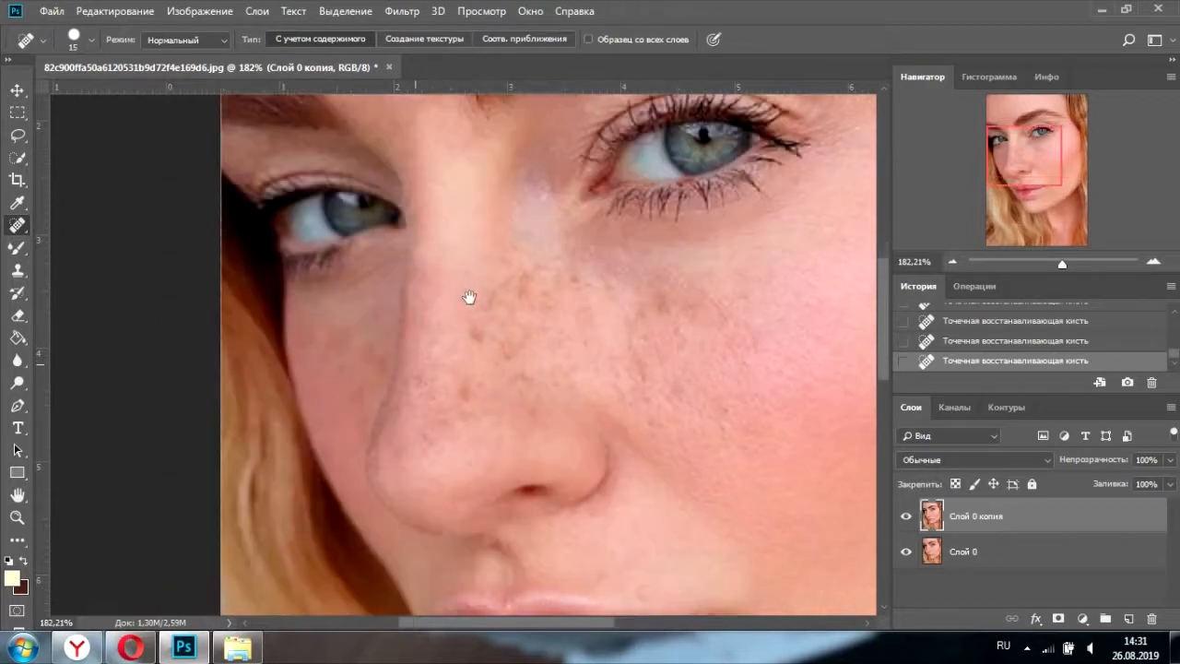
left_click(477, 334)
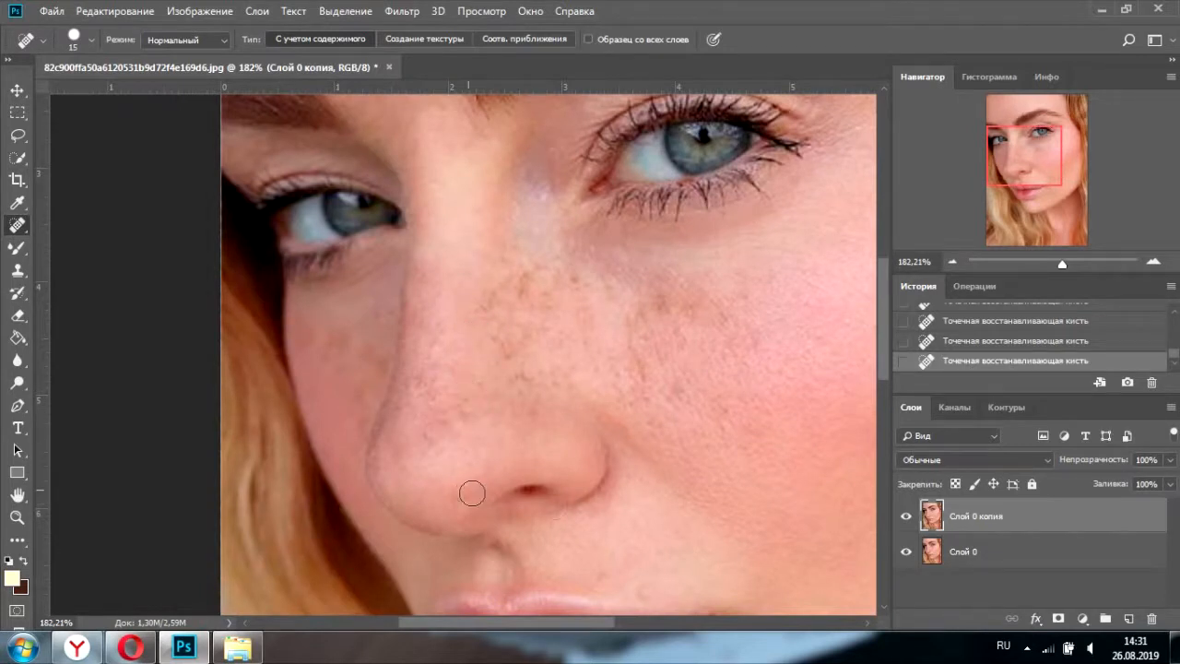
- Heal the blemishes above the upper lip and on the tip of the nose
left_click_drag(629, 475, 624, 419)
left_click(597, 527)
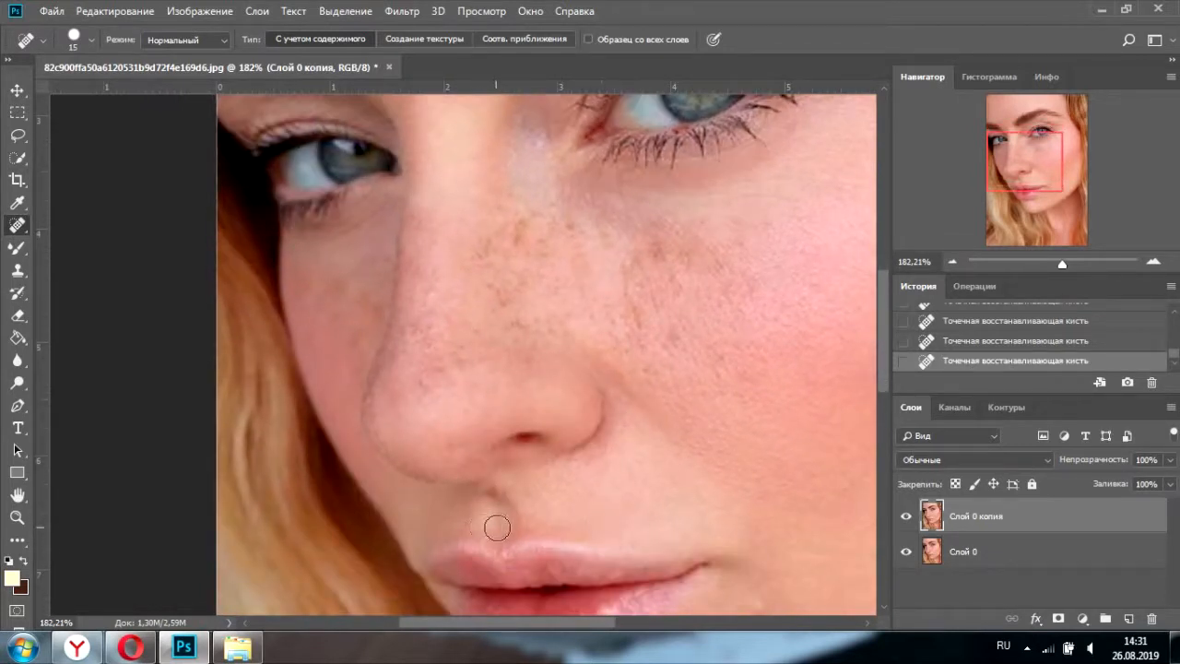
left_click(445, 370)
left_click(419, 405)
left_click(465, 411)
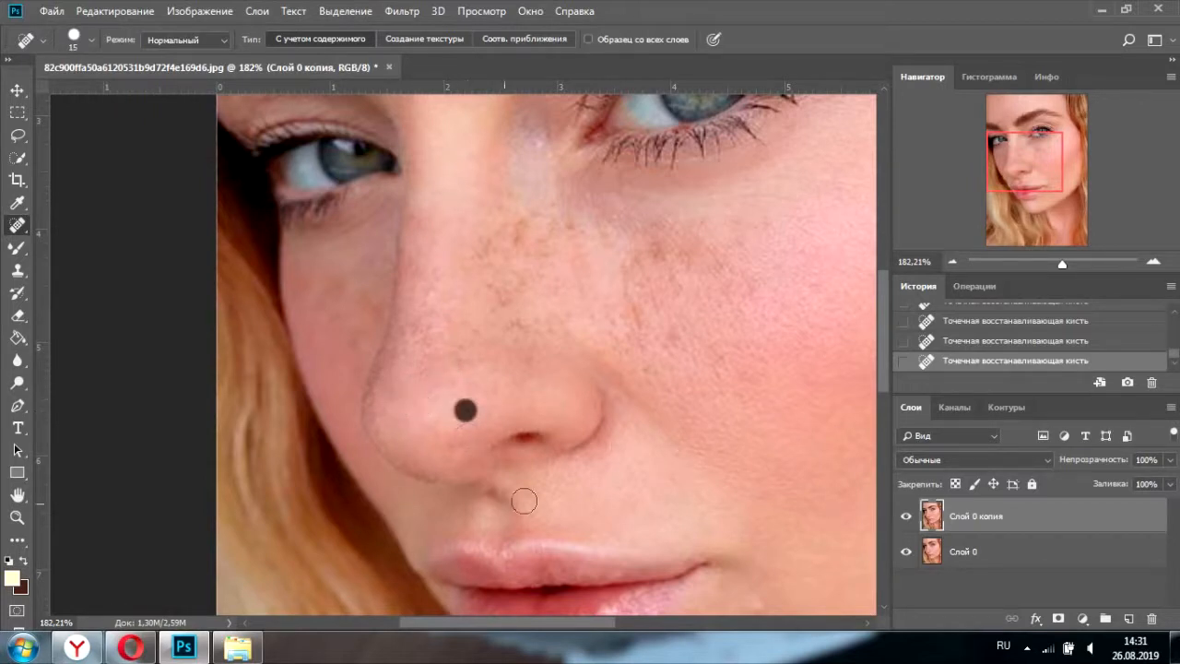
left_click(459, 352)
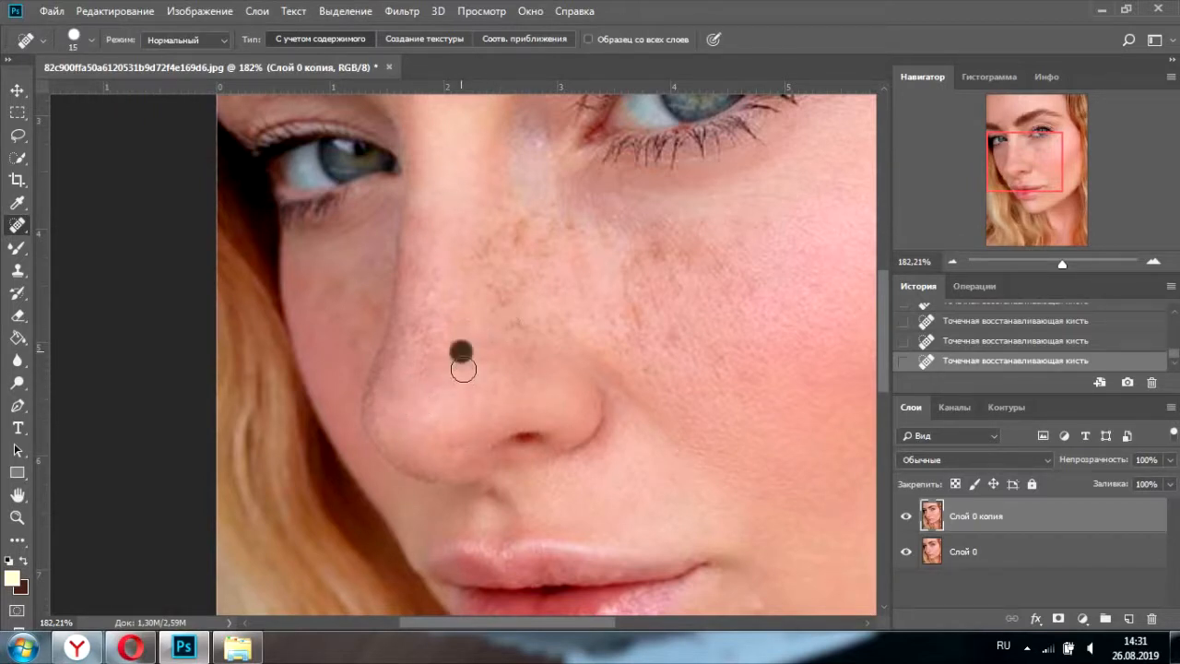
- Even out the lower nose by healing the remaining spots around the tip and along its left side
left_click(500, 372)
left_click(451, 392)
left_click(475, 342)
left_click(480, 361)
left_click(424, 293)
left_click(407, 327)
left_click(431, 332)
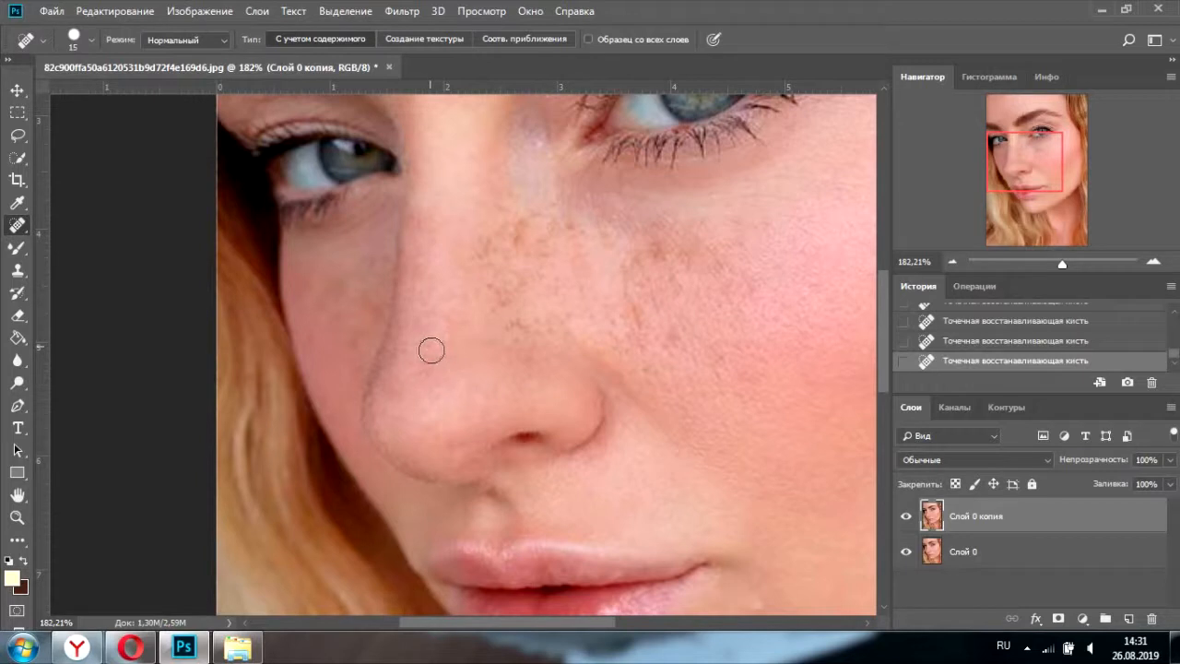
- Heal the small marks along the upper nose and the nose bridge between the eyes
left_click(420, 256)
left_click(433, 262)
left_click(420, 269)
left_click(420, 223)
left_click(467, 223)
scroll(516, 345, "up", 3)
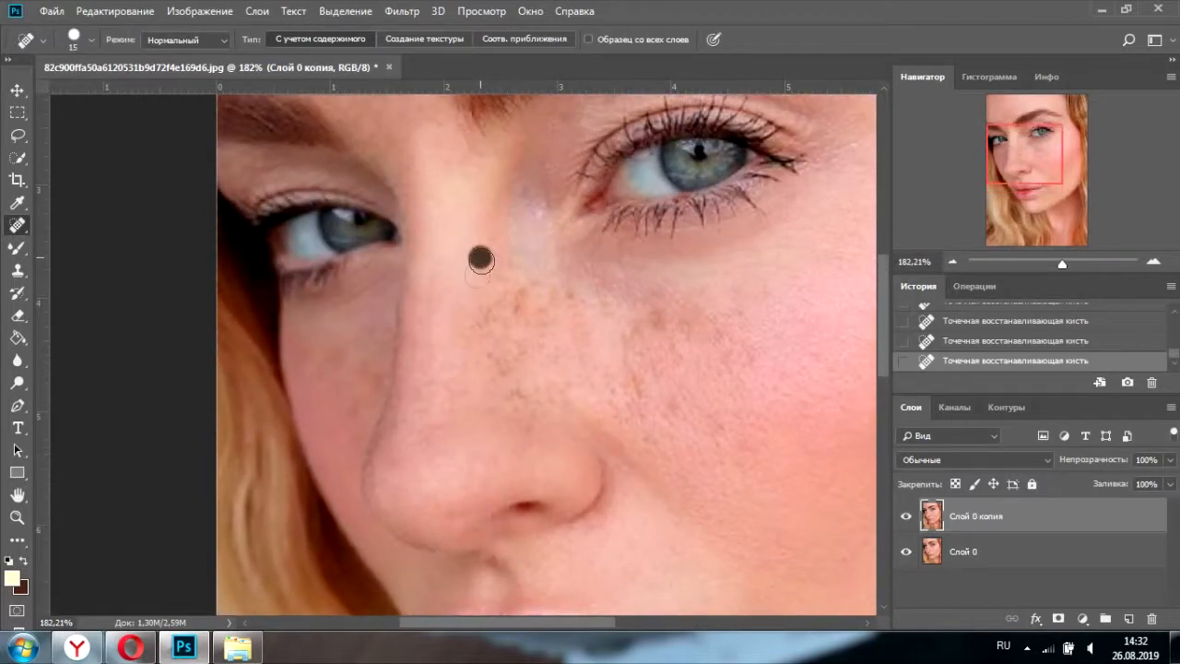
left_click(493, 231)
left_click(485, 221)
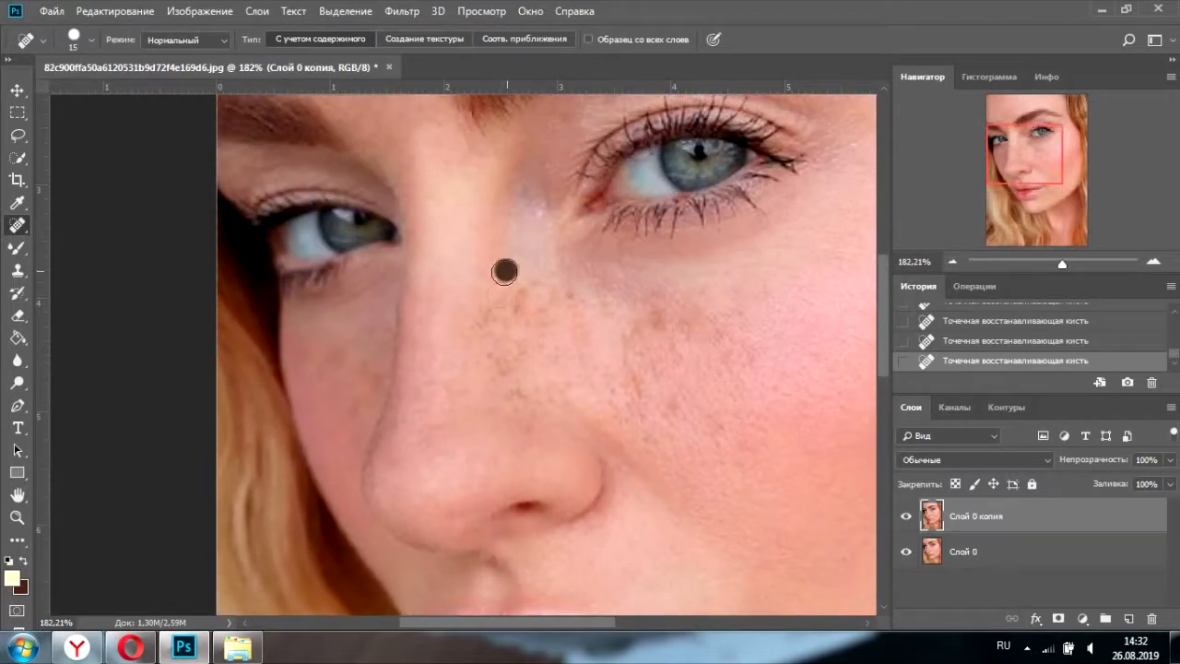
- Remove the freckles on the side of the nose below the right eye's inner corner
left_click(479, 319)
left_click(486, 311)
left_click(492, 368)
left_click(479, 343)
left_click(466, 336)
left_click(495, 316)
left_click(498, 305)
left_click(505, 369)
left_click(503, 364)
left_click(494, 398)
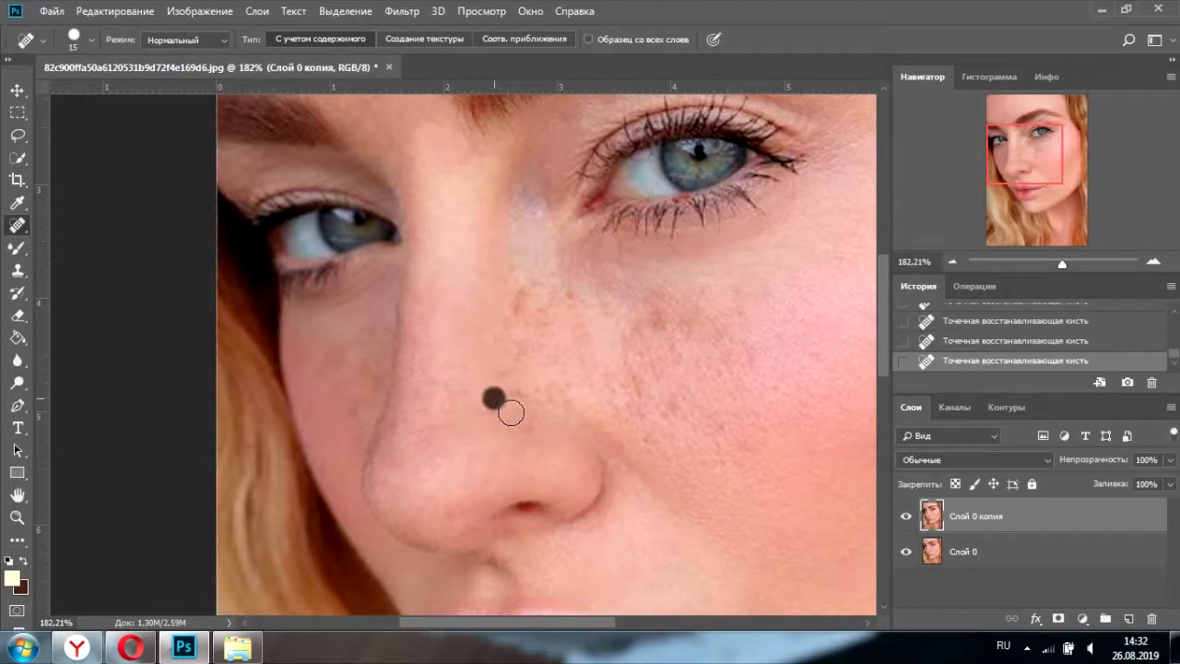
left_click(514, 409)
- Check the nose retouching against the original by toggling the Слой 0 копия layer's visibility
mouse_move(1058, 273)
left_mouse_down()
mouse_move(1048, 266)
mouse_move(1060, 267)
left_mouse_up()
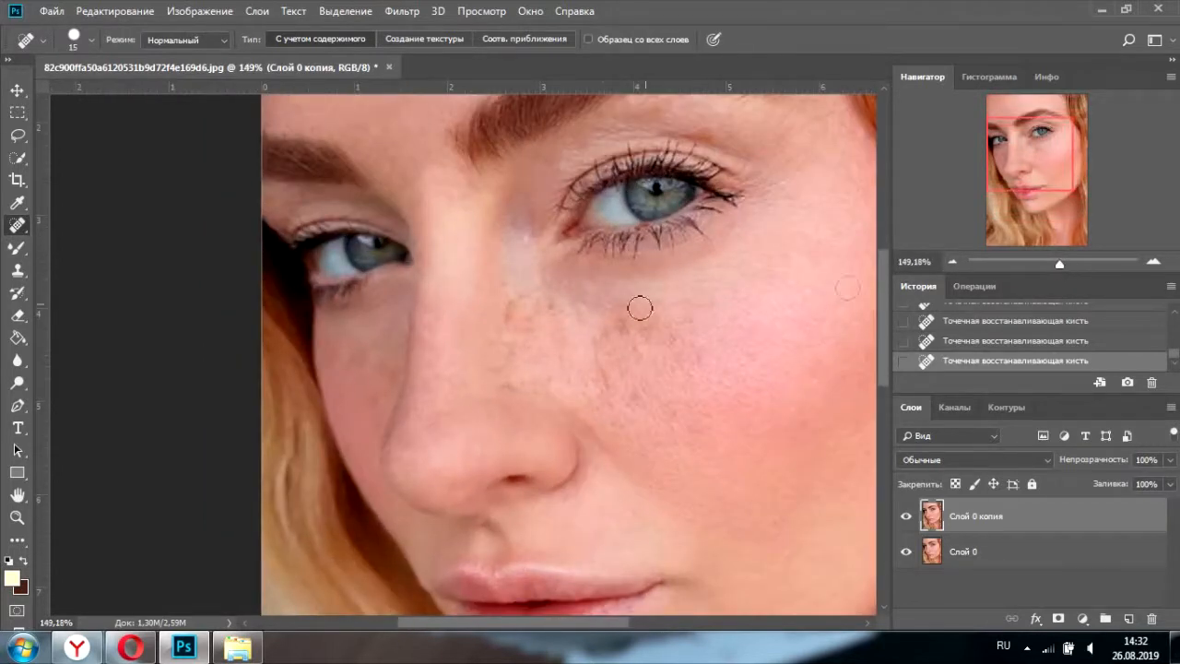
left_click(906, 517)
- Heal the spot below the lower lip and the blemishes on the middle of the right cheek with a size 25 brush
mouse_move(1068, 266)
left_mouse_down()
mouse_move(1052, 263)
mouse_move(1062, 266)
left_mouse_up()
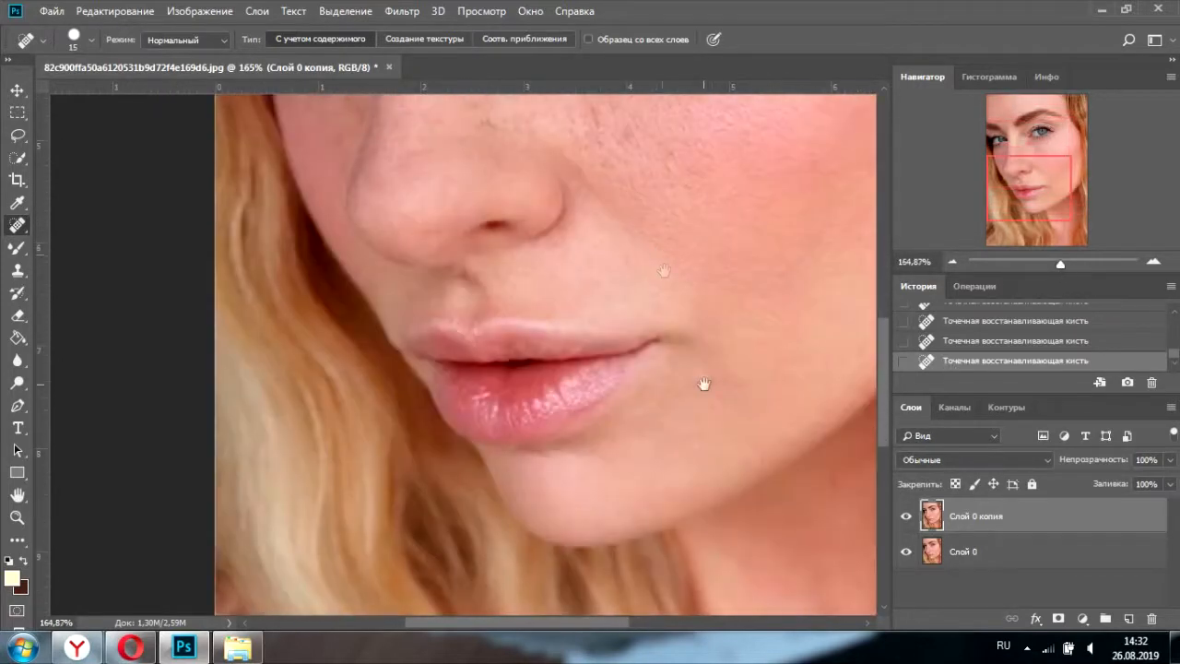
left_click(585, 461)
left_click_drag(693, 336, 658, 567)
left_click(728, 315)
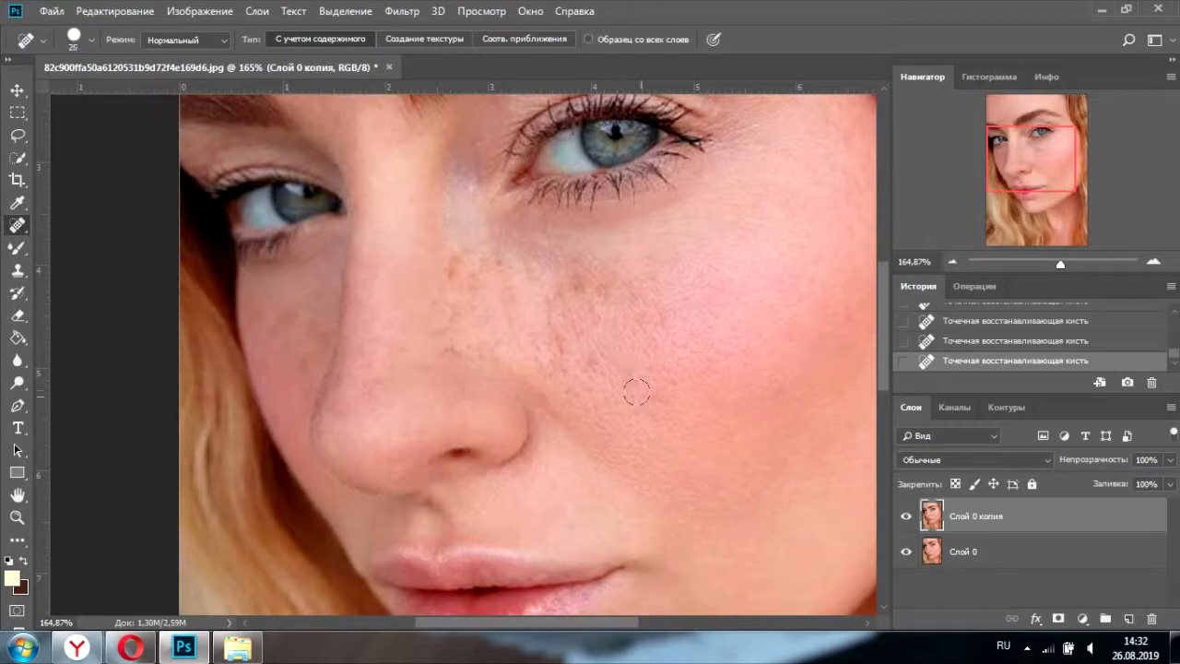
left_click(662, 417)
left_click(669, 379)
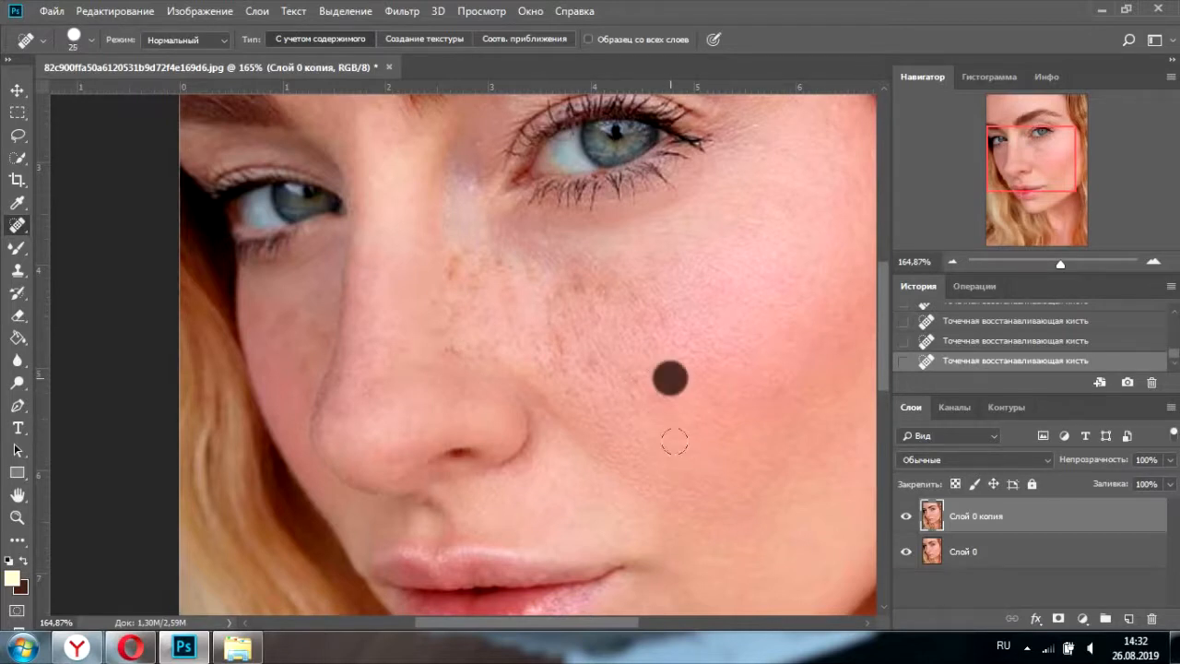
- Heal the spots on the upper right cheek below the outer half of the right eye with the size 25 brush
left_click(744, 364)
left_click(710, 257)
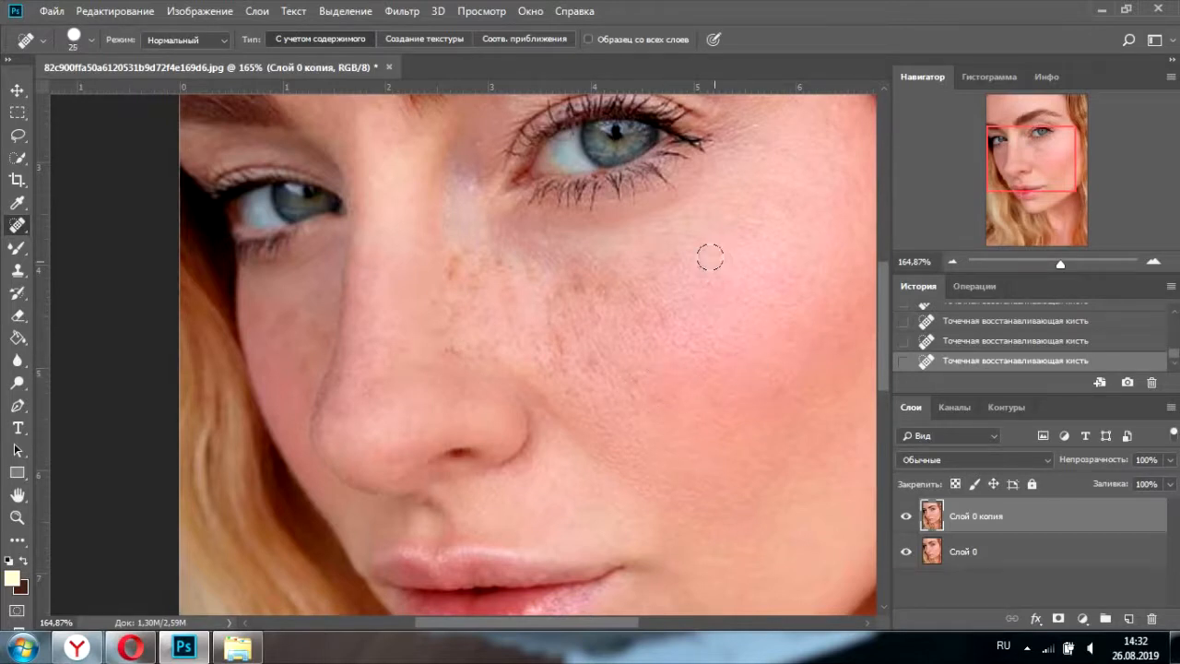
left_click(648, 278)
left_click(668, 268)
left_click(661, 320)
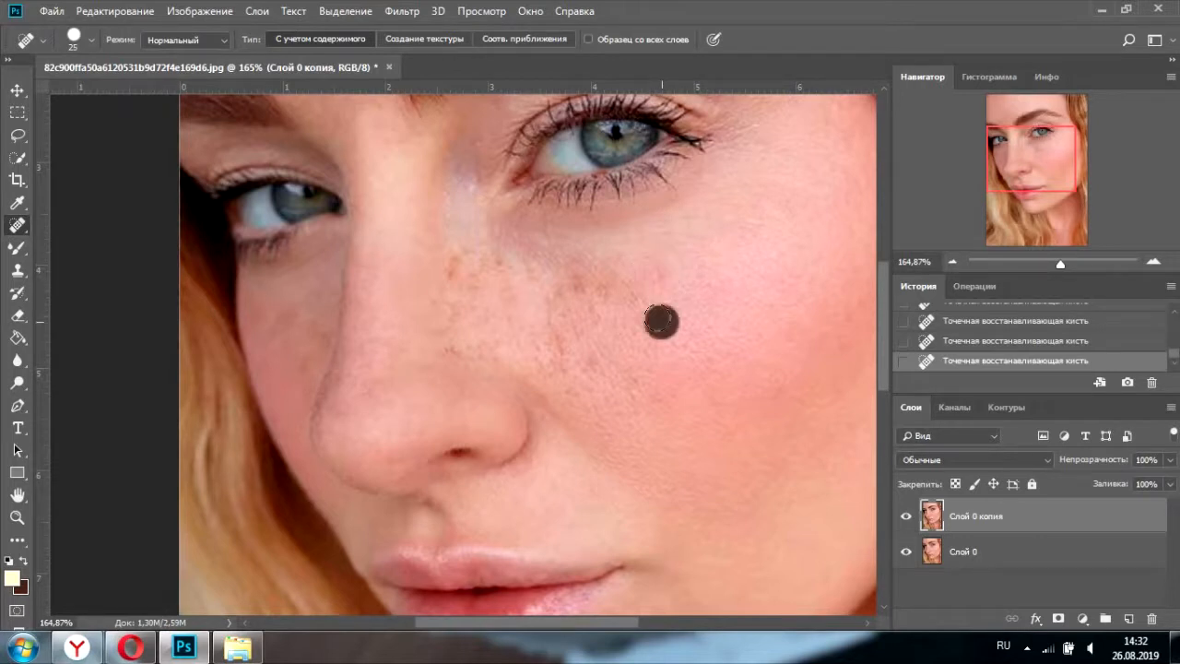
left_click(636, 278)
left_click(643, 316)
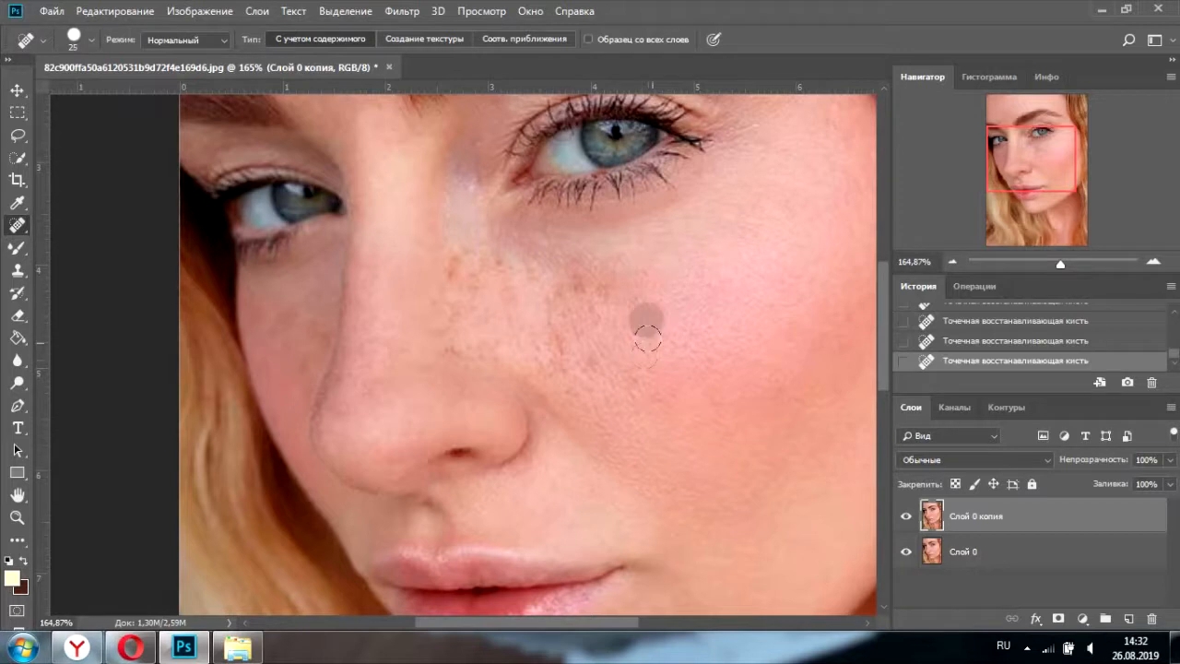
- Remove the freckles on the inner right cheek, from beside the nostril up to the area below the right eye
left_click(630, 387)
left_click(566, 387)
left_click(549, 364)
left_click(563, 354)
left_click(592, 368)
left_click(591, 316)
left_click(601, 283)
left_click(574, 282)
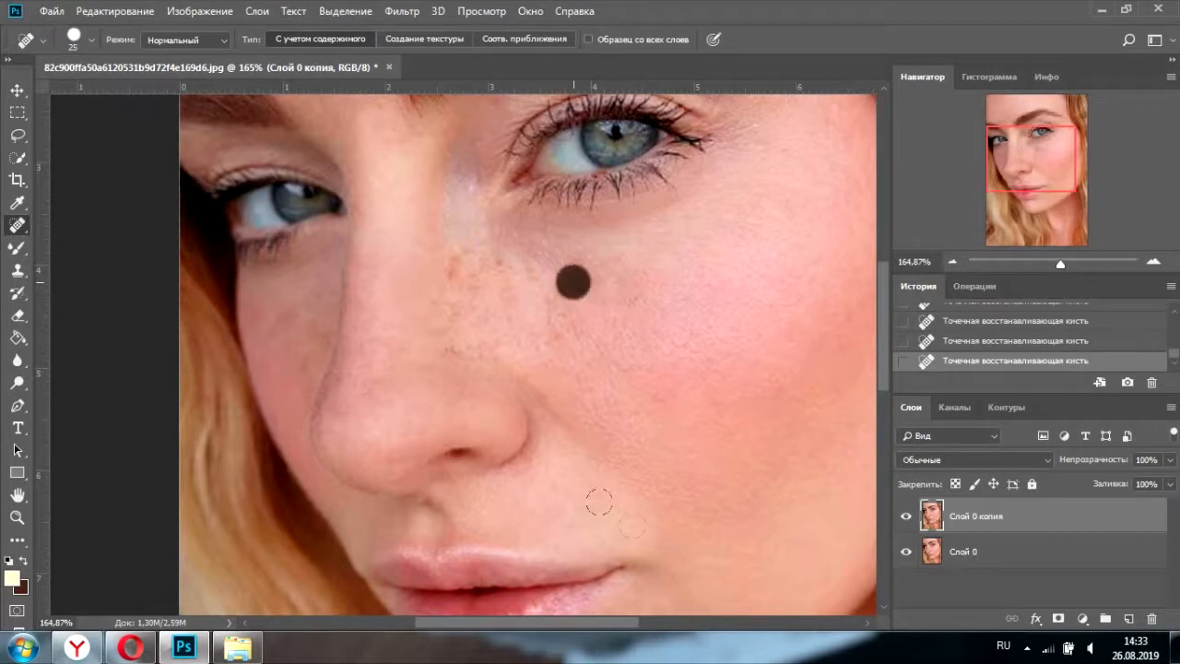
left_click(555, 304)
- Compare the retouched cheek with the original by toggling the Слой 0 копия layer's visibility
left_click_drag(1065, 268, 1060, 264)
left_click(905, 517)
left_click(905, 517)
- Heal the remaining freckles between the side of the nose and the inner right cheek
mouse_move(557, 284)
left_mouse_down()
mouse_move(590, 282)
mouse_move(629, 318)
mouse_move(572, 310)
left_mouse_up()
scroll(603, 403, "down", 1)
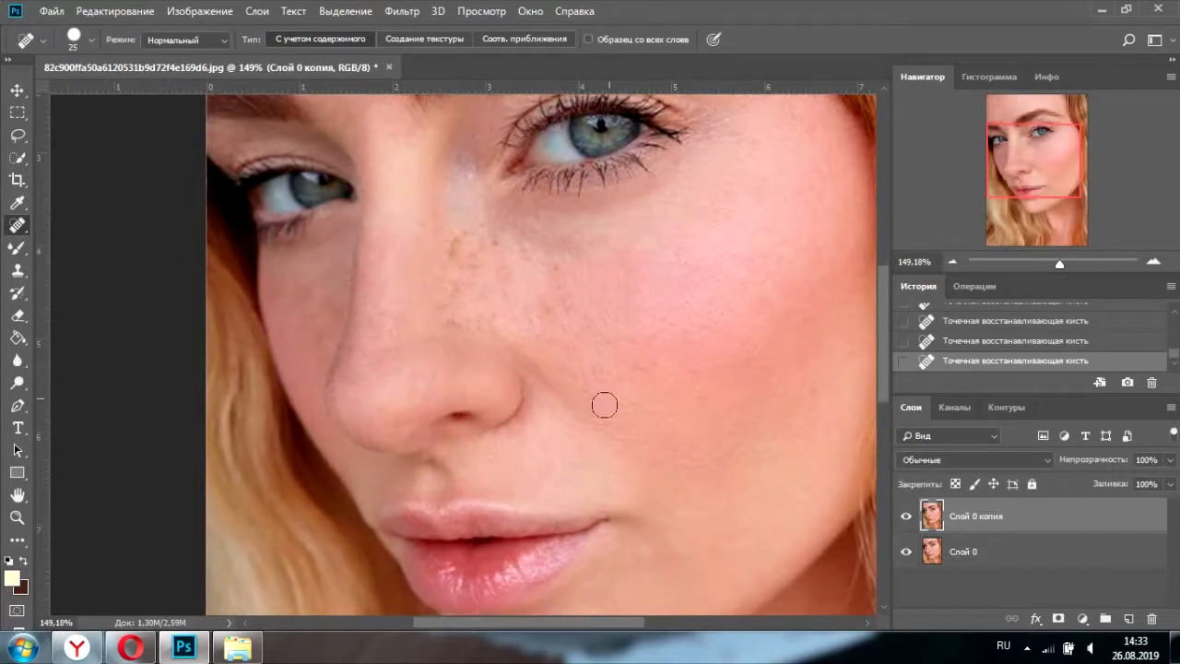
left_click(510, 252)
left_click(545, 306)
left_click(552, 272)
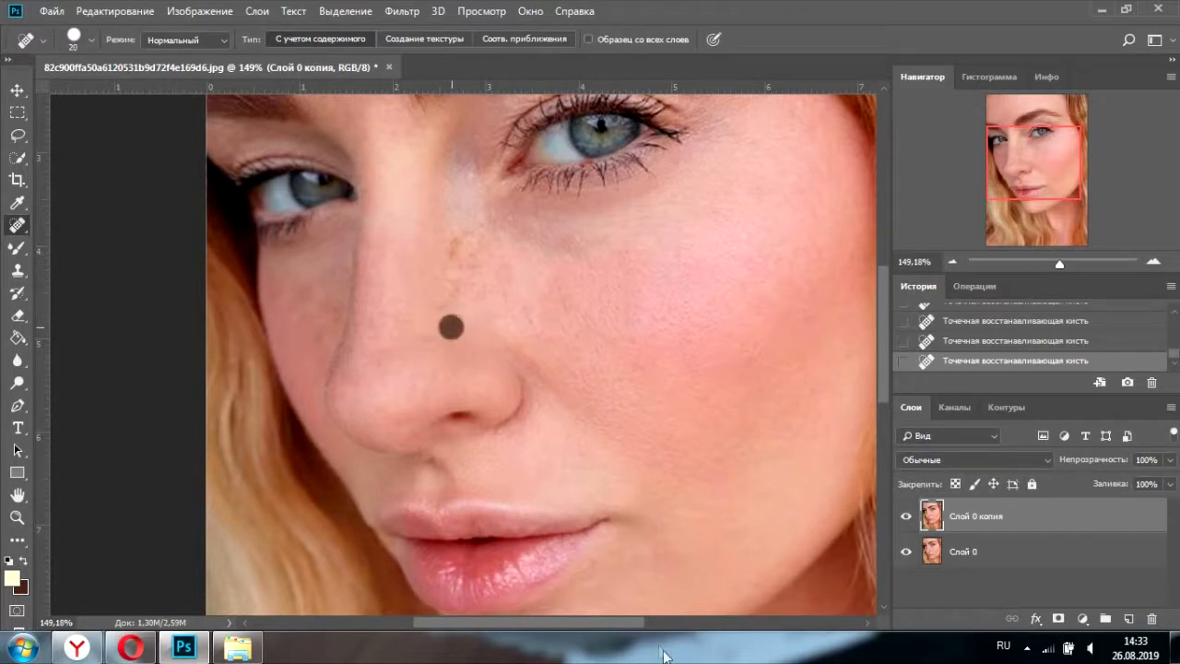
- Heal the small marks along the middle of the nose with a size 20 brush
left_click_drag(1060, 264, 1063, 265)
left_click(381, 306)
left_click(451, 298)
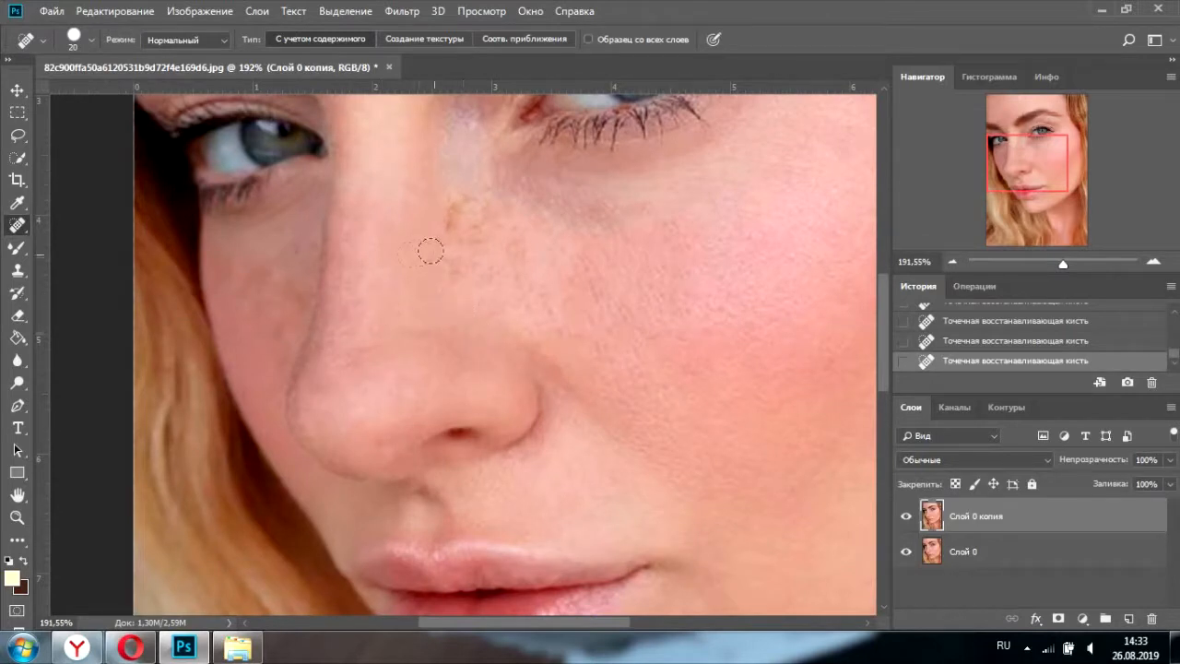
left_click(436, 253)
- Heal the faint freckles where the nose meets the right cheek with a size 15 brush
scroll(477, 224, "up", 1)
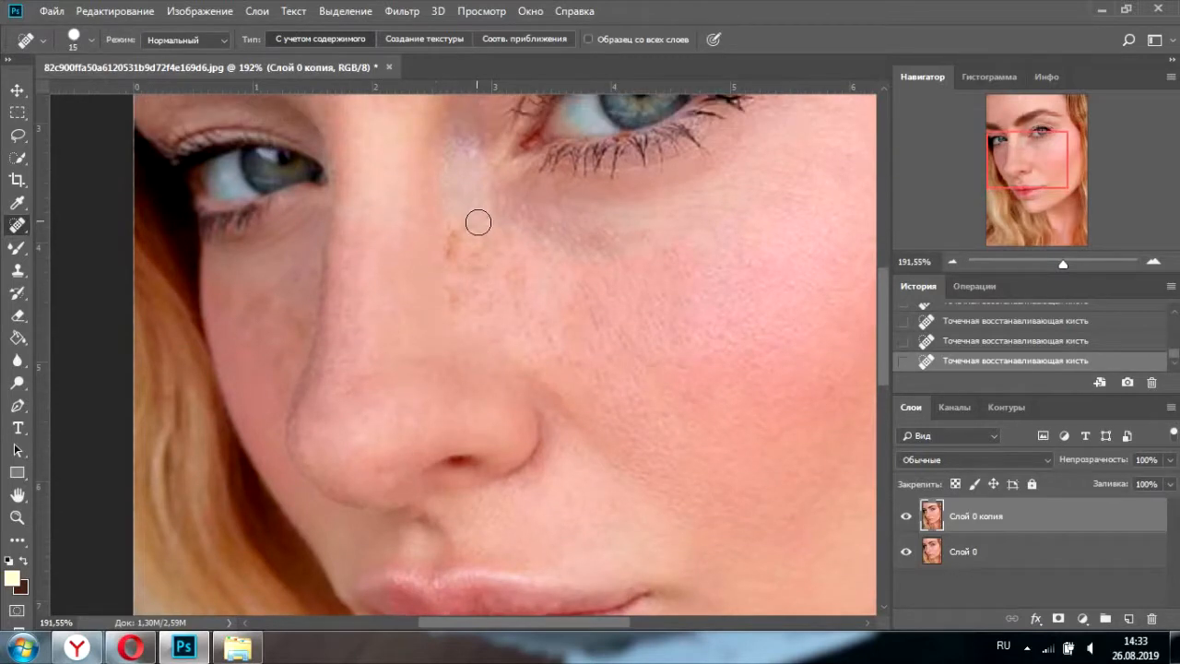
left_click(511, 281)
left_click(520, 313)
left_click(542, 338)
left_click(534, 260)
- Remove the brown freckles on the side of the nose below the right eye's inner corner, finishing with a size 25 brush stroke
left_click(469, 234)
left_click(448, 243)
left_click(456, 299)
left_click(471, 260)
left_click_drag(1061, 263, 1061, 263)
left_click_drag(445, 219, 470, 269)
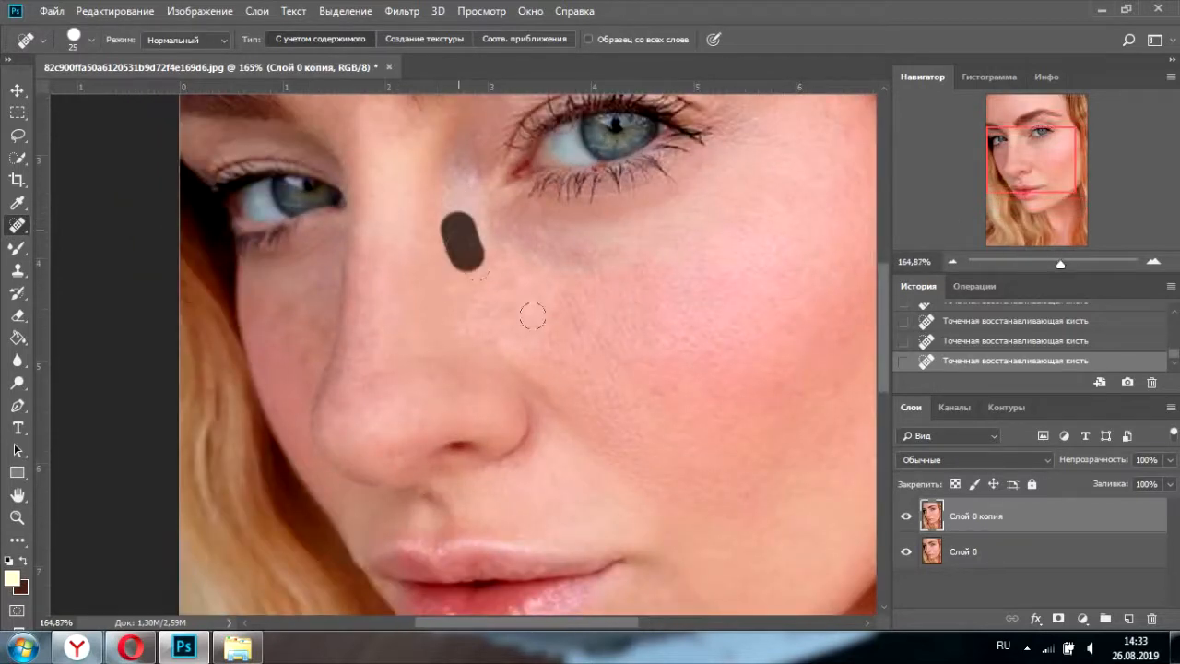
- Heal the freckles on the left cheek between the left eye and the side of the nose
scroll(621, 404, "down", 1)
left_click_drag(1060, 263, 1057, 264)
left_click_drag(416, 288, 574, 324)
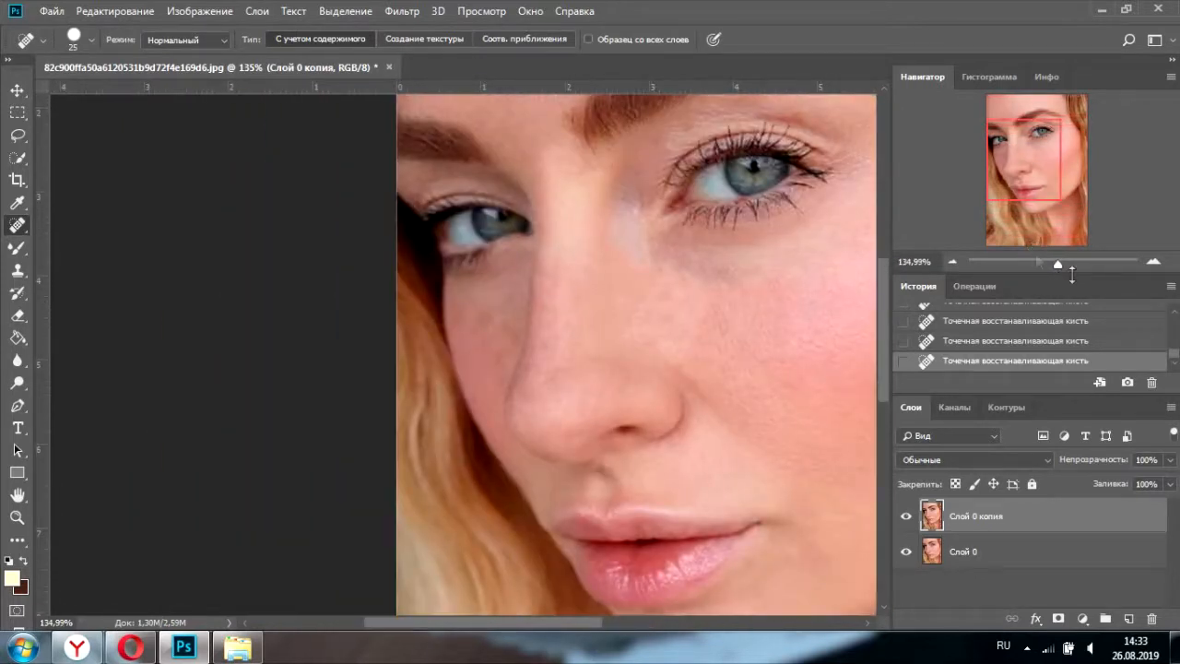
left_click_drag(1059, 265, 1066, 264)
left_click(533, 307)
left_click(491, 305)
left_click(459, 304)
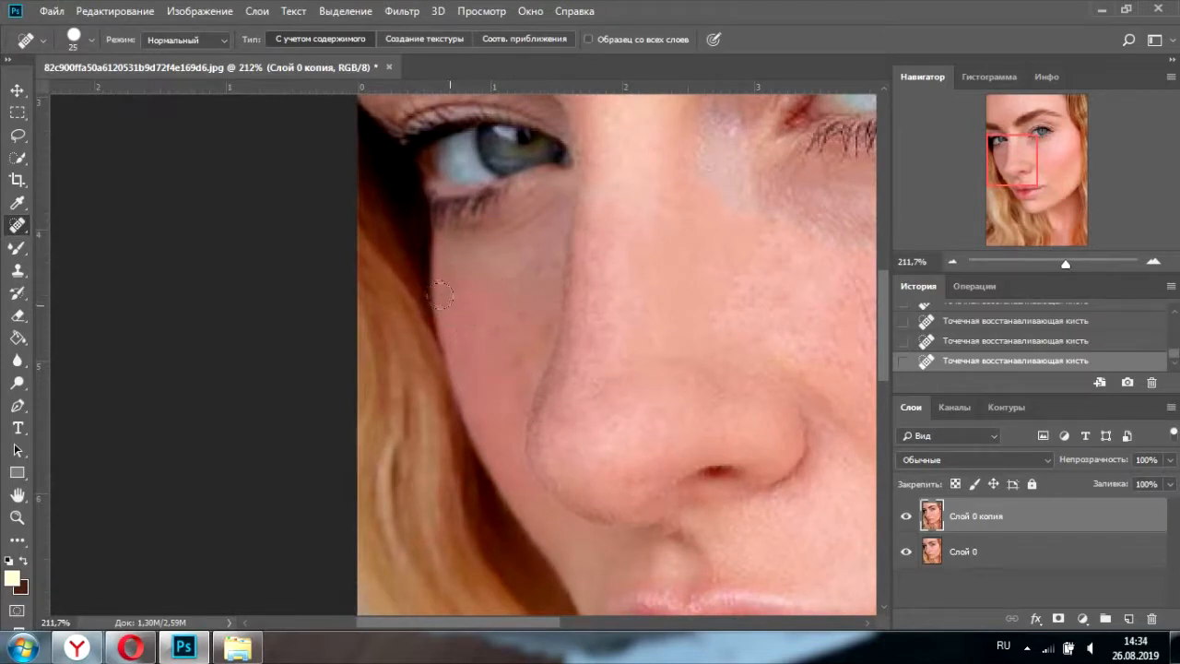
left_click(543, 329)
left_click(501, 328)
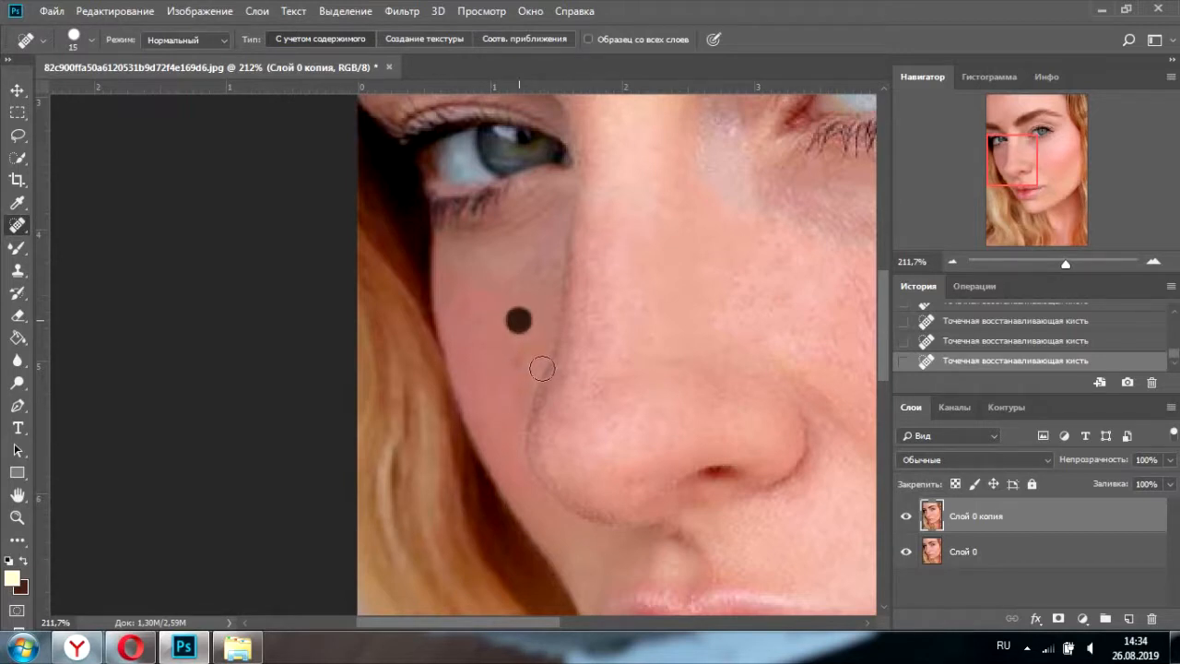
- Heal the remaining spots on the middle and lower left cheek with size 15 and 20 brushes
left_click(478, 322)
left_click(474, 354)
left_click(514, 354)
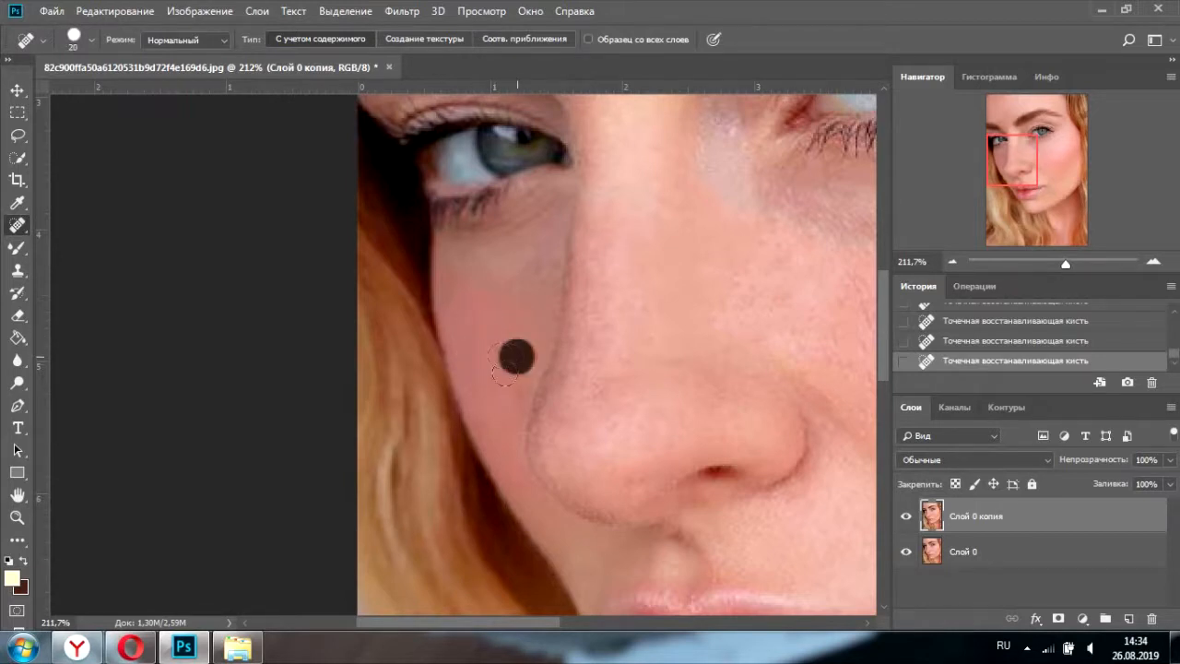
scroll(487, 297, "down", 1)
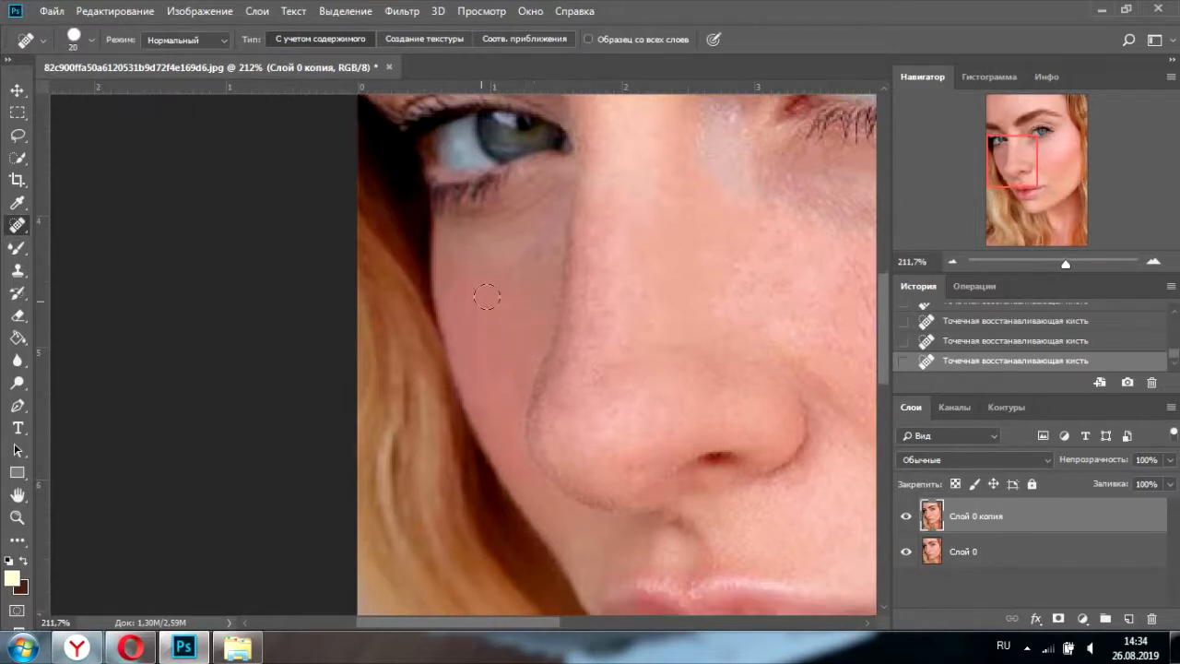
left_click(510, 343)
scroll(509, 470, "down", 2)
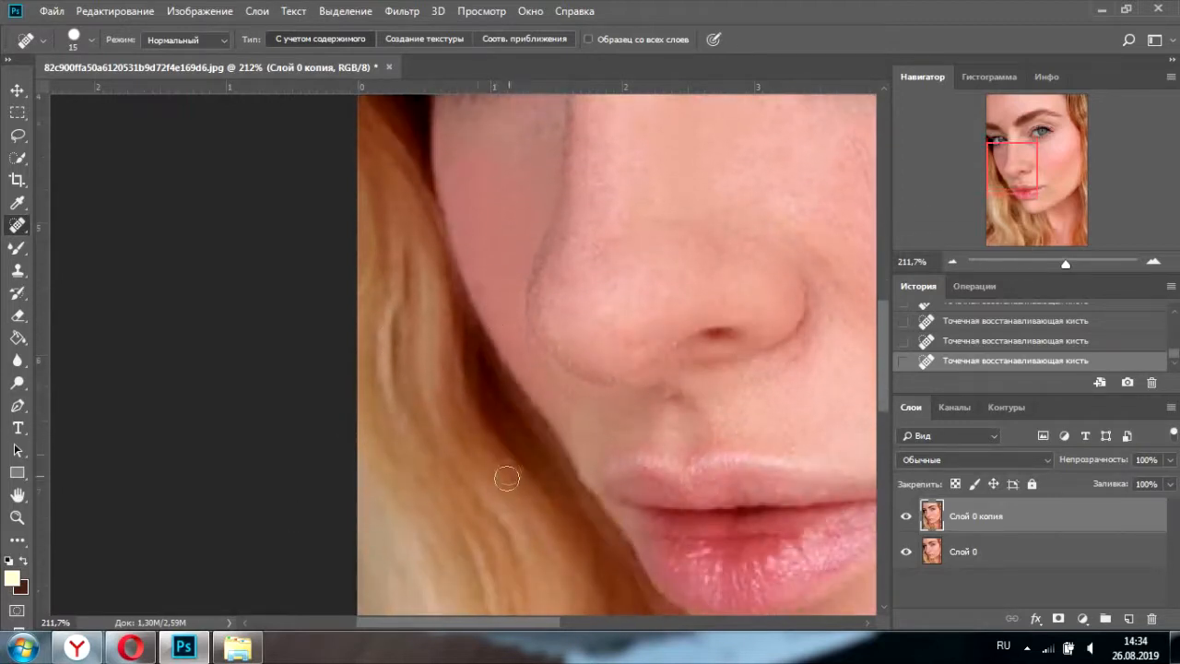
left_click(506, 285)
left_click(518, 343)
left_click(530, 369)
- Heal the marks on the neck below the chin with a size 15 brush
scroll(609, 508, "down", 3)
mouse_move(756, 475)
left_mouse_down()
mouse_move(334, 387)
mouse_move(453, 253)
left_mouse_up()
left_click(504, 304)
left_click(533, 455)
left_click(507, 359)
left_click(527, 227)
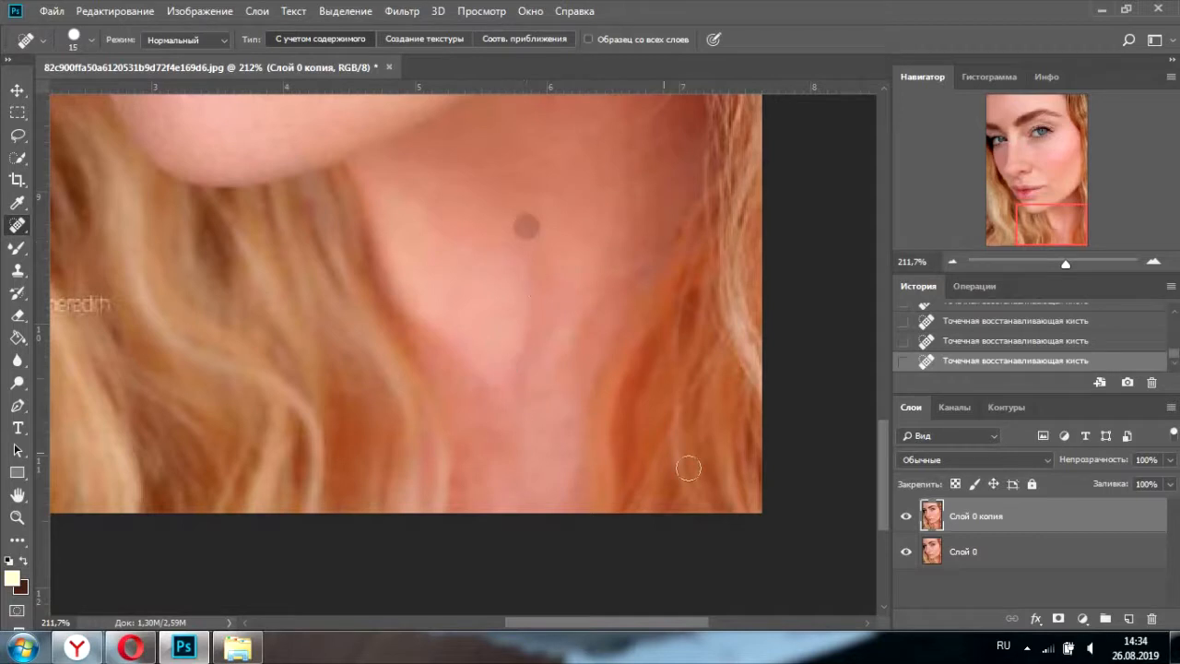
- Try to heal the reddish mark on the right eye's lower lash line with a smaller brush, and undo the strokes
left_click_drag(1066, 264, 1055, 264)
mouse_move(592, 188)
left_mouse_down()
mouse_move(648, 335)
mouse_move(621, 160)
mouse_move(650, 383)
mouse_move(674, 464)
left_mouse_up()
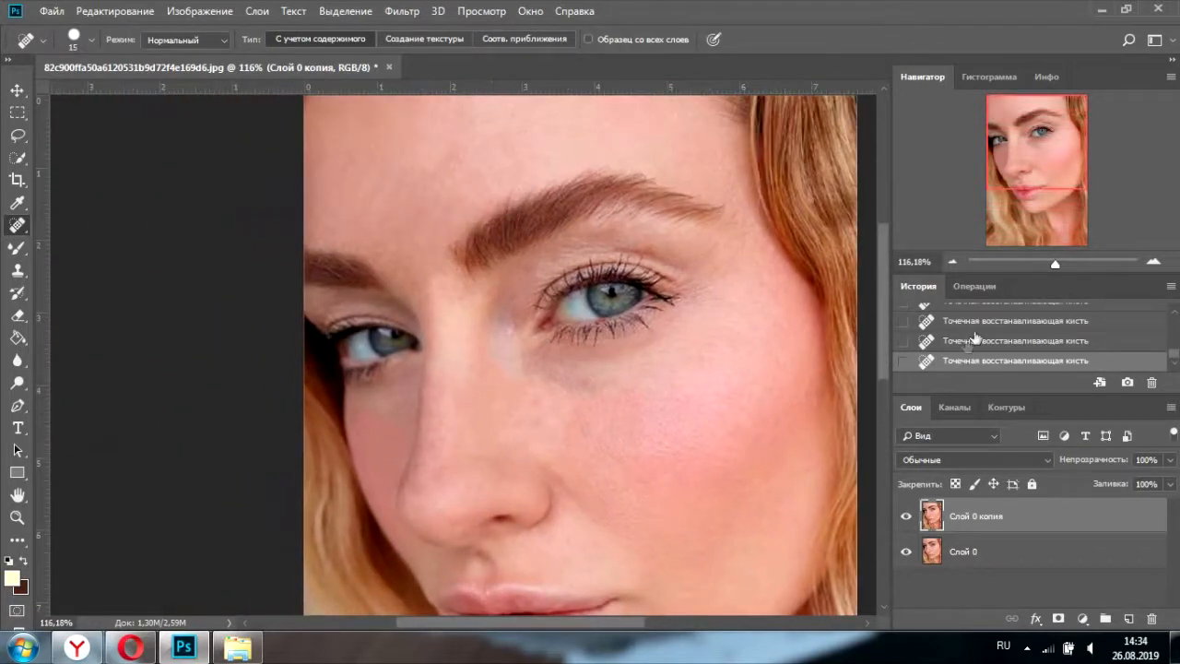
left_click_drag(1055, 264, 1071, 263)
left_click_drag(635, 420, 596, 442)
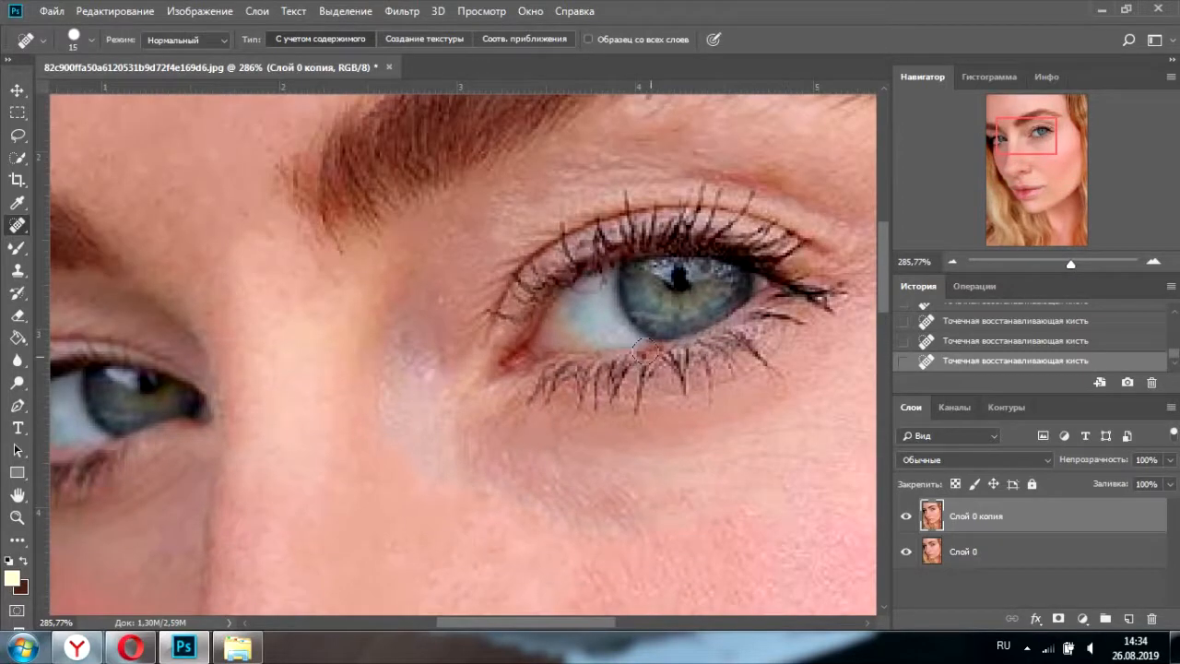
key("[")
key("[")
key("[")
key("[")
key("[")
left_click(959, 343)
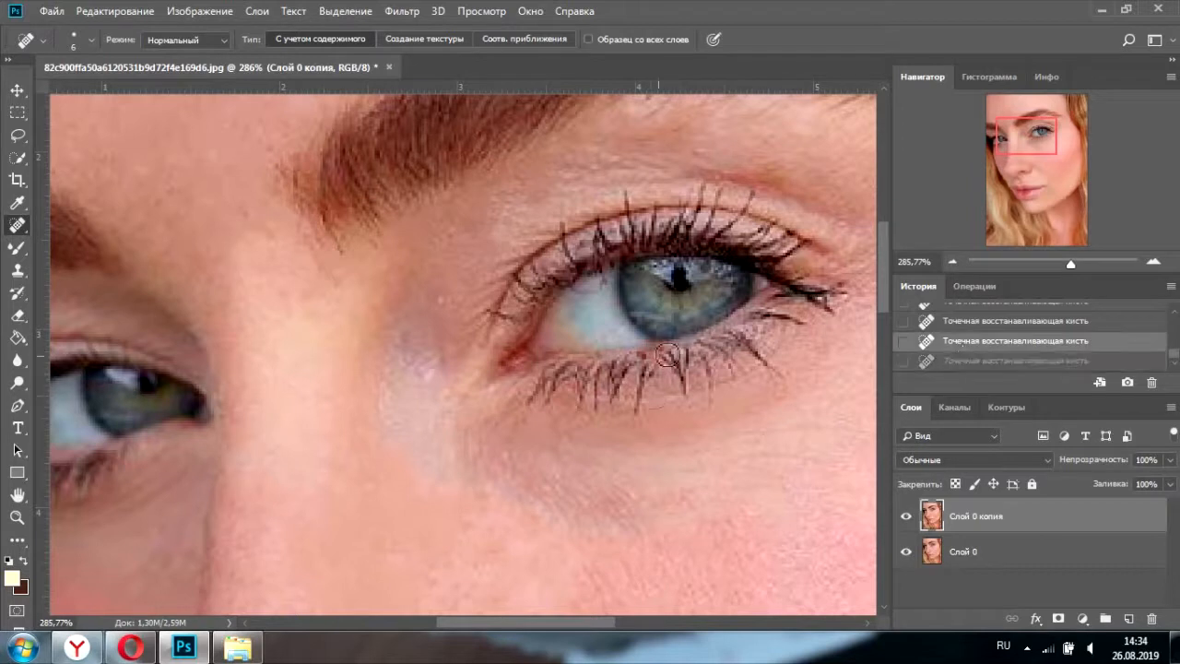
left_click_drag(669, 351, 644, 359)
left_click(950, 342)
- Heal the spots beside the right eye's inner corner and on its upper eyelid with a size 15 brush
mouse_move(1057, 270)
left_mouse_down()
mouse_move(1048, 266)
mouse_move(1063, 266)
left_mouse_up()
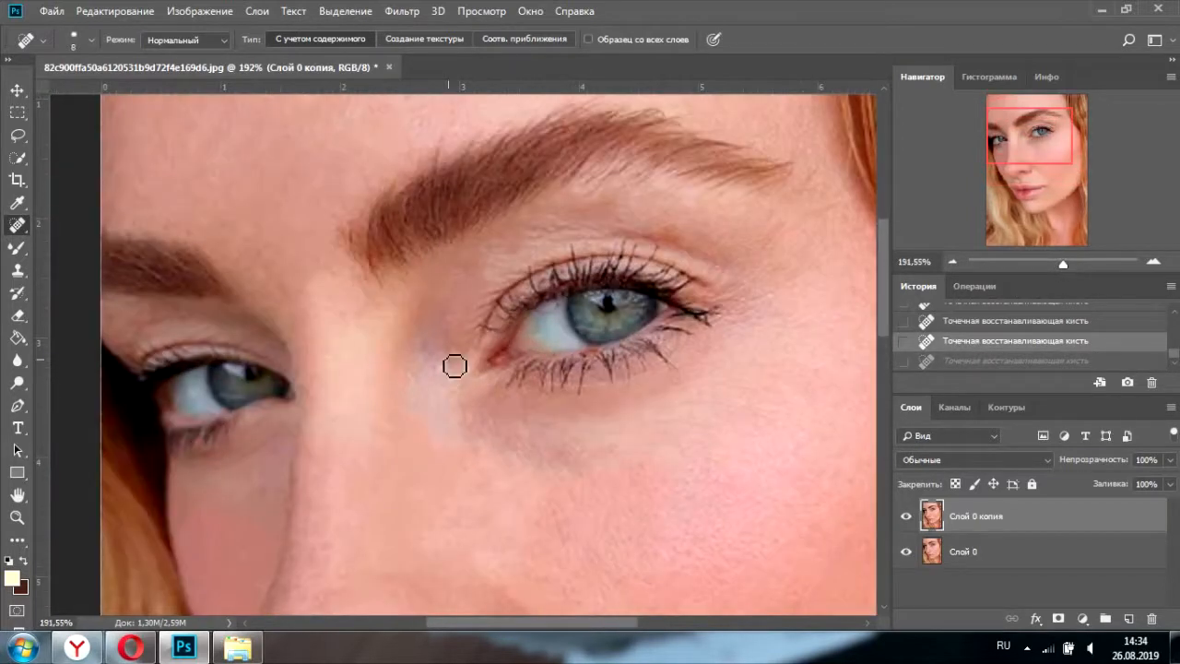
left_click(426, 354)
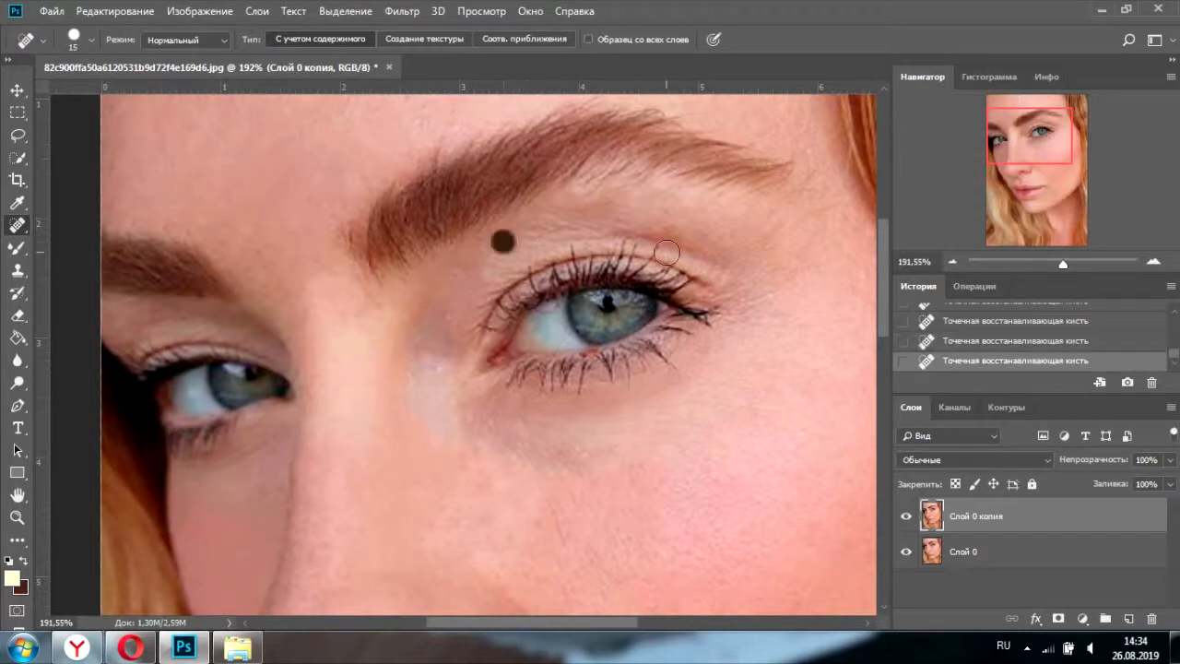
left_click(597, 213)
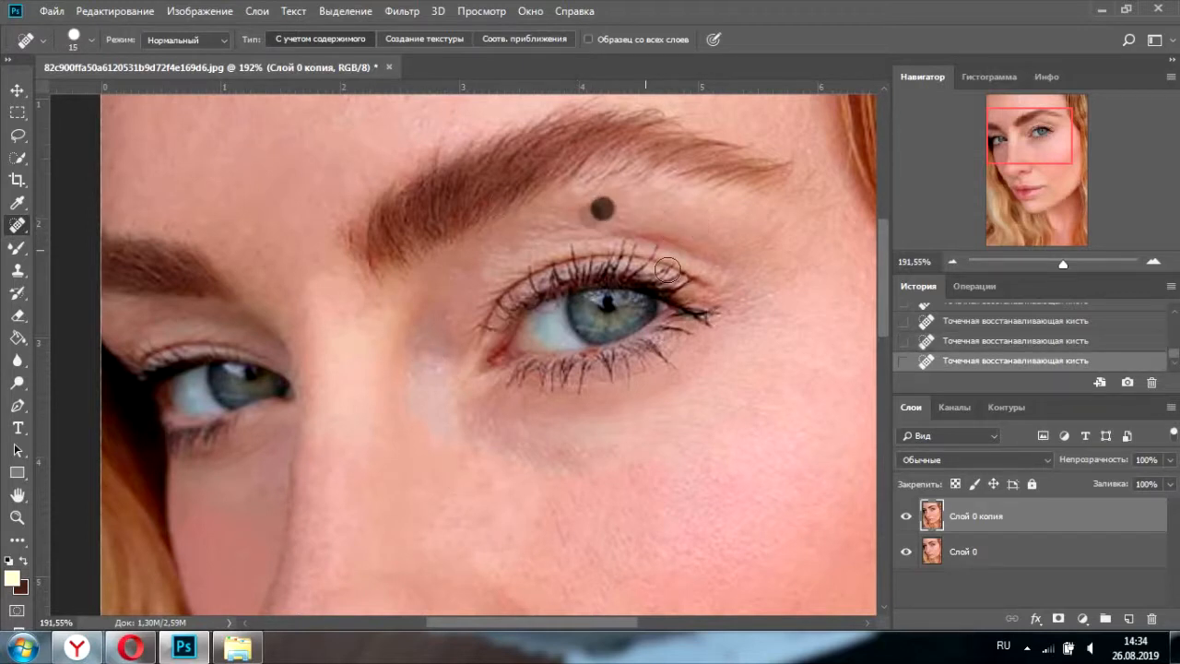
left_click(574, 213)
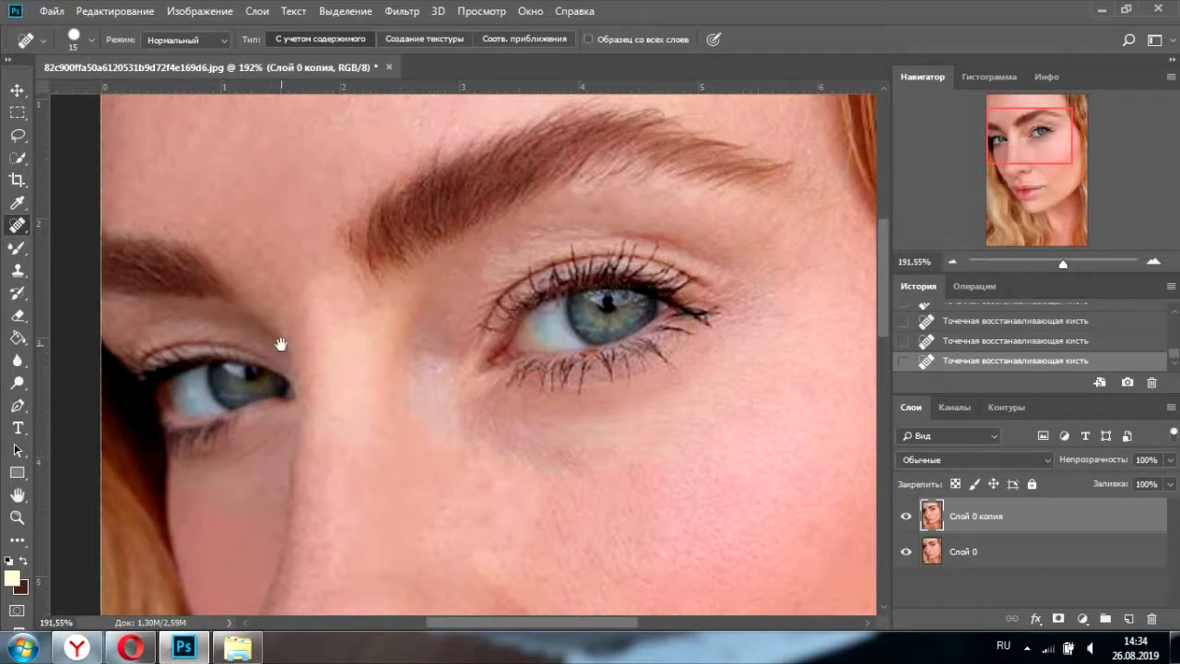
- Undo the last healing stroke and heal the mark near the left eye's outer corner with a size 7 brush
scroll(220, 355, "left", 3)
left_click(969, 342)
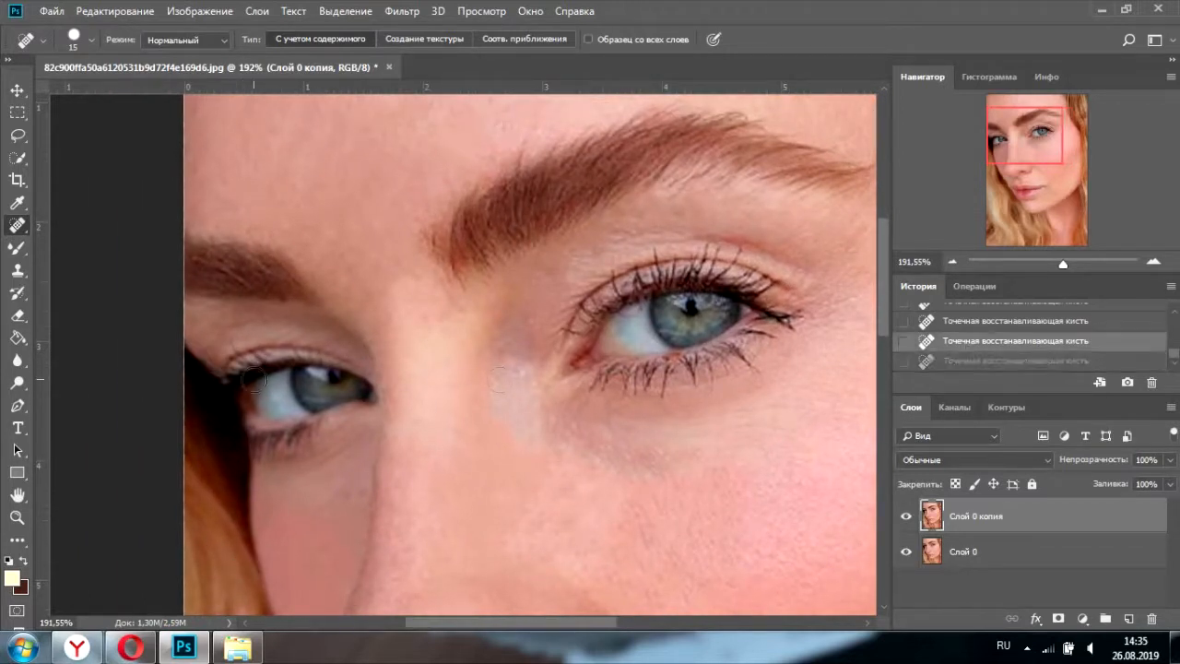
key("bracketleft")
key("bracketleft")
left_click(224, 363)
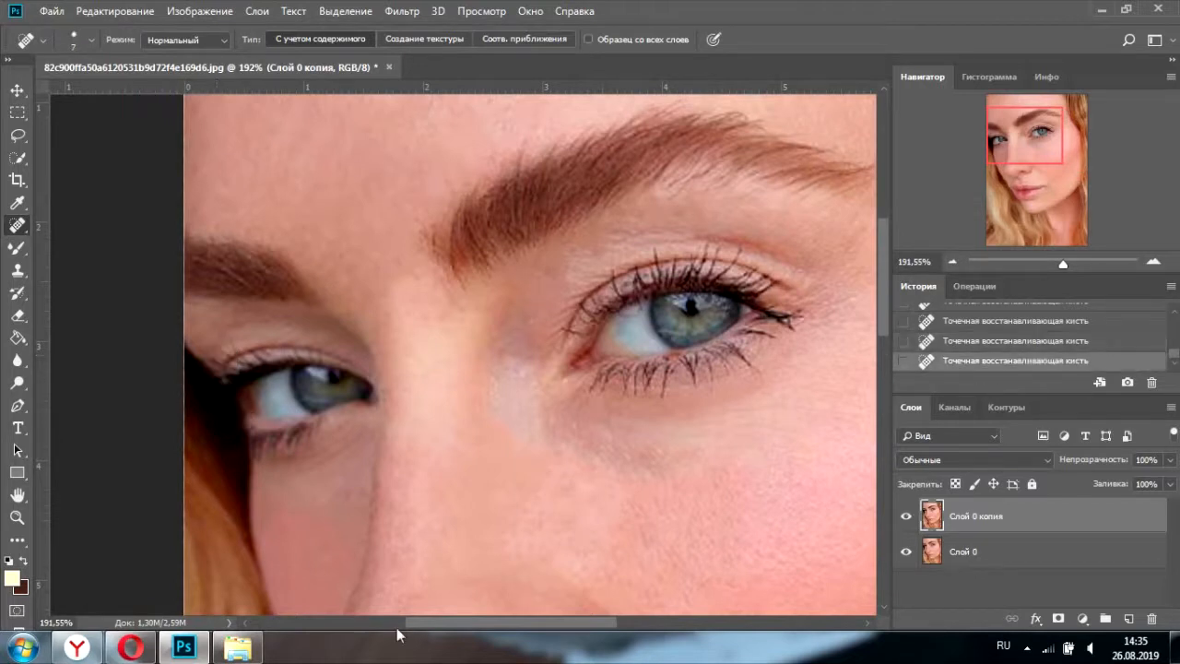
- Heal the spots above the left eyebrow and along the left edge of the forehead with size 10 and 15 brushes
scroll(409, 480, "up", 1)
key("bracketright")
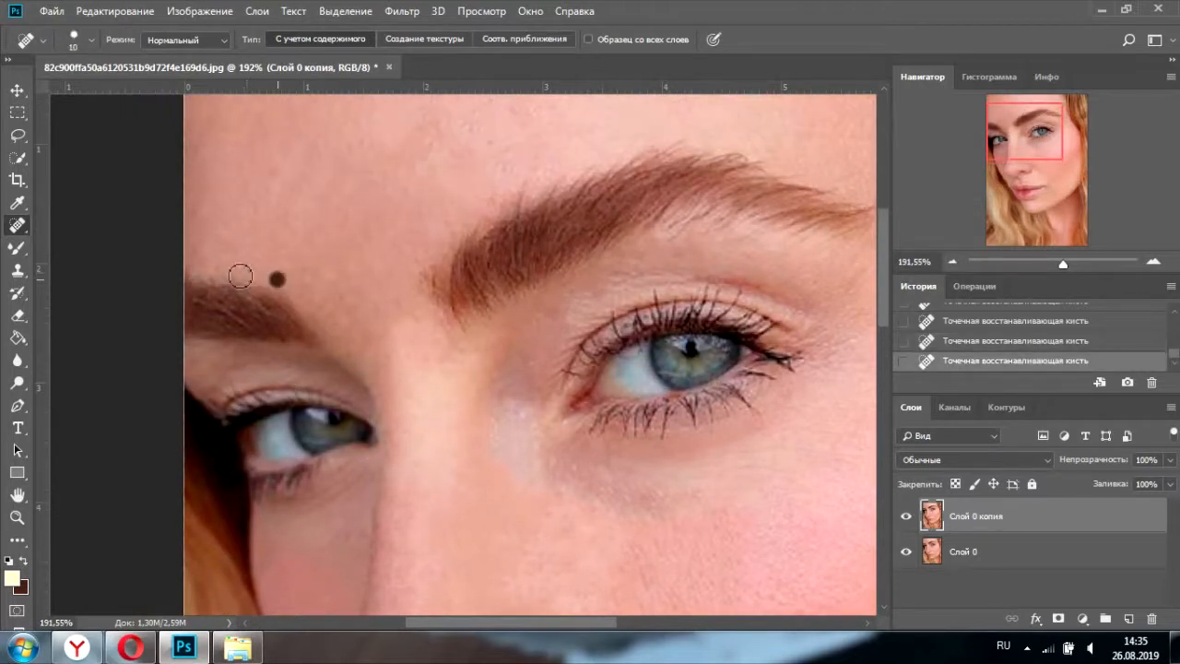
scroll(422, 346, "up", 1)
key("bracketright")
left_click(205, 261)
left_click(201, 239)
left_click(208, 215)
left_click(200, 345)
- Heal the marks between the eyebrows and just above the left eyebrow's inner end
left_click(341, 400)
left_click(412, 417)
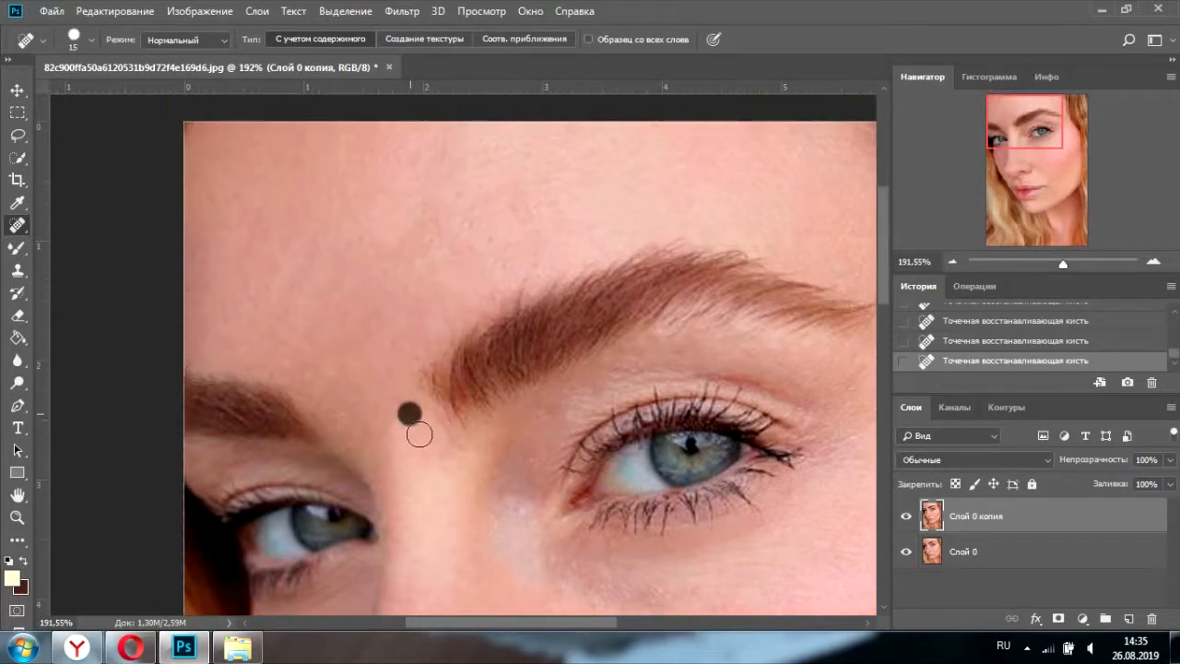
left_click(311, 367)
left_click(277, 372)
left_click(250, 365)
- Heal the blemishes on the middle of the forehead above the right eyebrow's inner end
left_click(490, 242)
left_click(424, 242)
left_click(487, 240)
left_click_drag(497, 227, 448, 258)
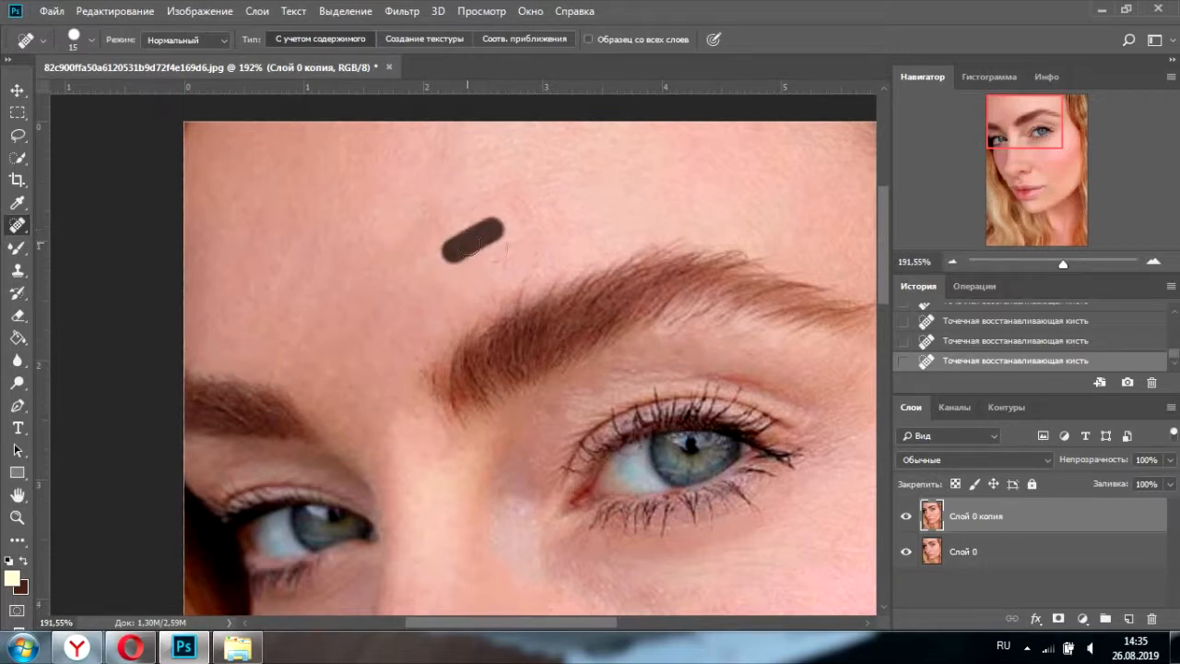
left_click_drag(466, 167, 438, 210)
- Heal the marks and uneven texture below the right eye and on the upper right cheek with size 15 brush strokes
mouse_move(1064, 266)
left_mouse_down()
mouse_move(1054, 270)
mouse_move(1067, 266)
left_mouse_up()
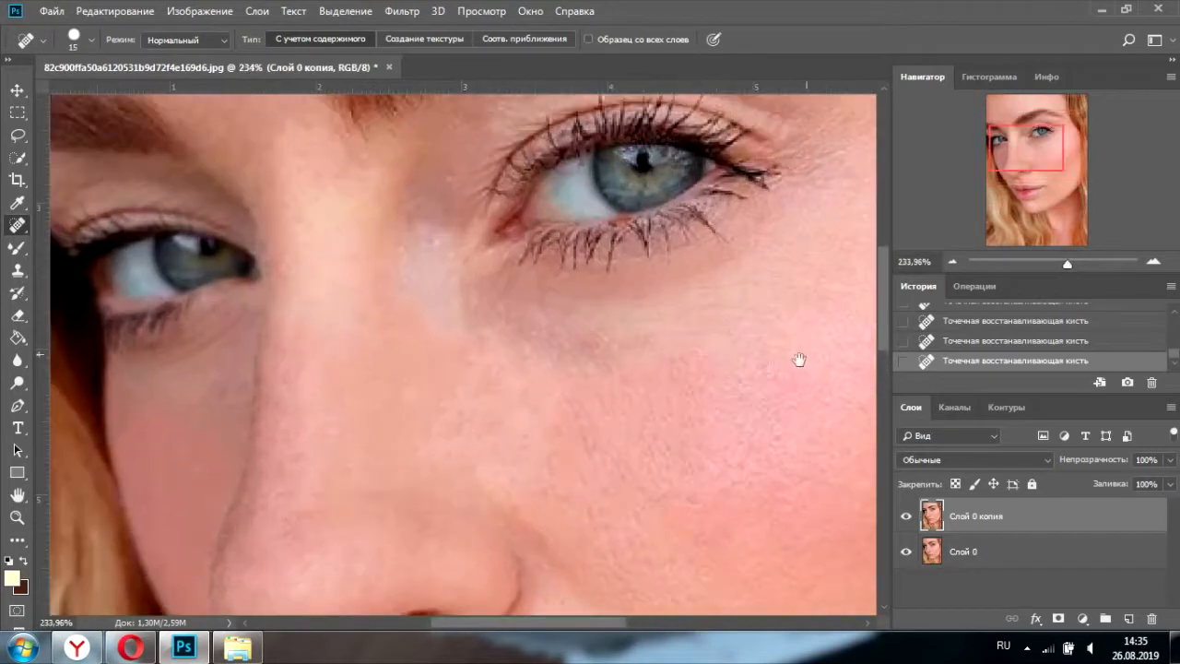
left_click_drag(550, 311, 643, 307)
left_click_drag(472, 331, 671, 349)
left_click(669, 353)
mouse_move(1067, 267)
left_mouse_down()
mouse_move(1054, 265)
mouse_move(1065, 265)
left_mouse_up()
left_click_drag(597, 389, 646, 407)
left_click_drag(675, 346, 695, 359)
left_click_drag(688, 311, 719, 320)
left_click_drag(603, 364, 672, 386)
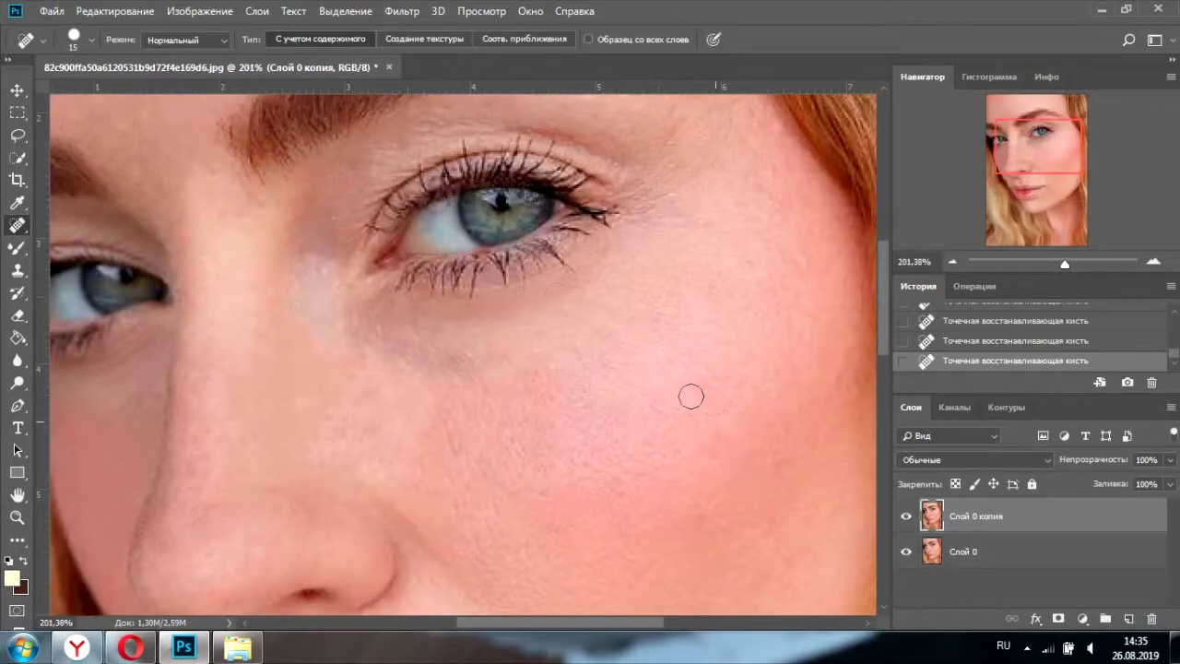
- Heal the small spots along the left side and bridge of the nose with the size 15 brush
left_click_drag(1065, 265, 1060, 268)
mouse_move(243, 373)
left_mouse_down()
mouse_move(221, 369)
mouse_move(226, 392)
left_mouse_up()
key("space")
left_click_drag(350, 383, 549, 355)
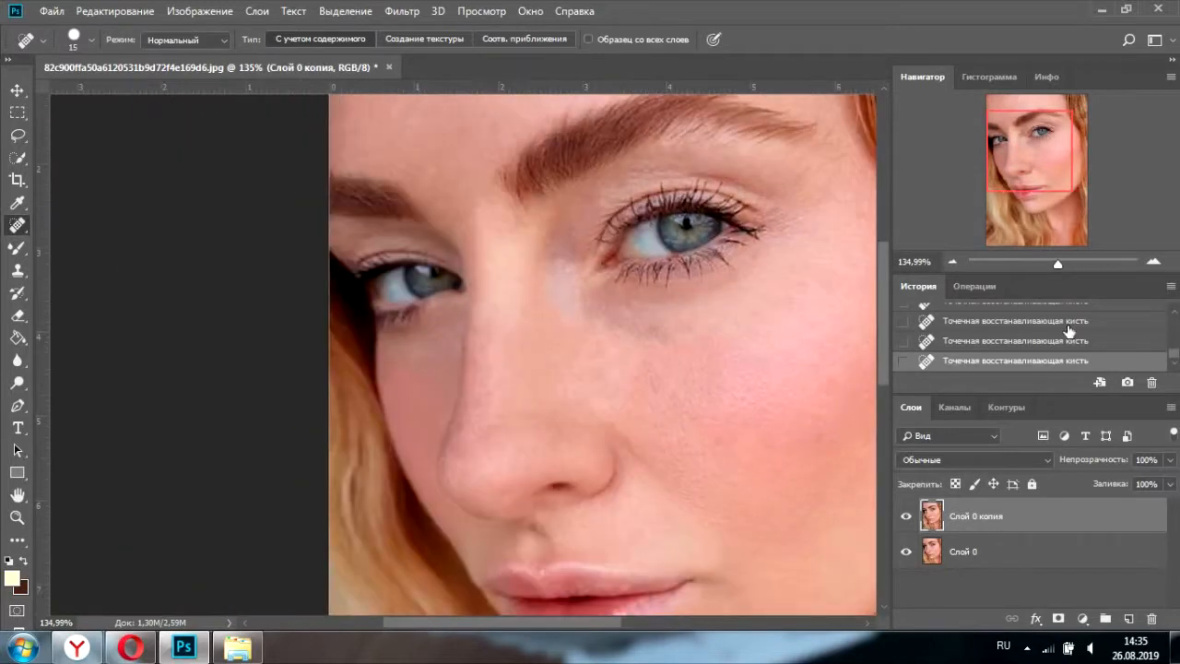
left_click_drag(1059, 264, 1067, 264)
left_click(443, 341)
left_click(425, 378)
left_click(490, 308)
left_click_drag(494, 240, 494, 267)
- Heal the marks above the right nostril and the uneven skin along the nose's left side
left_click_drag(476, 545, 433, 480)
left_click(572, 421)
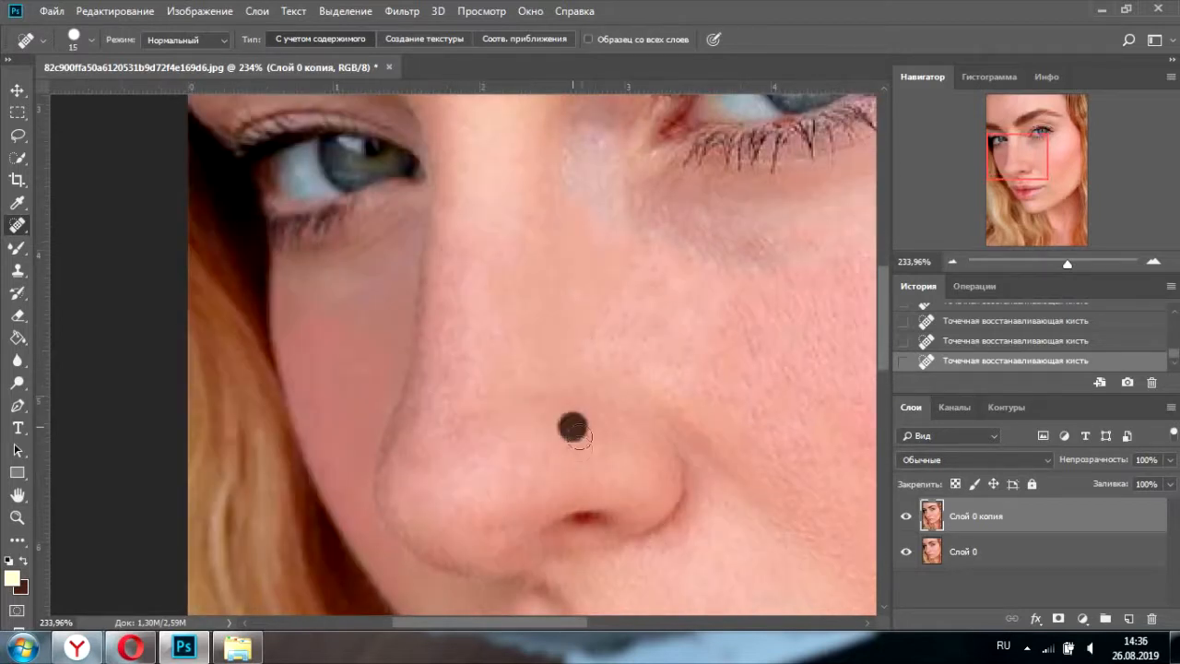
left_click(589, 446)
left_click(444, 405)
left_click(448, 381)
left_click(448, 361)
left_click_drag(447, 297, 447, 343)
- Heal the two remaining spots on the middle of the forehead with a size 35 brush
left_click_drag(1067, 265, 1050, 275)
key("bracketright")
key("bracketright")
key("bracketright")
key("bracketright")
left_click(466, 175)
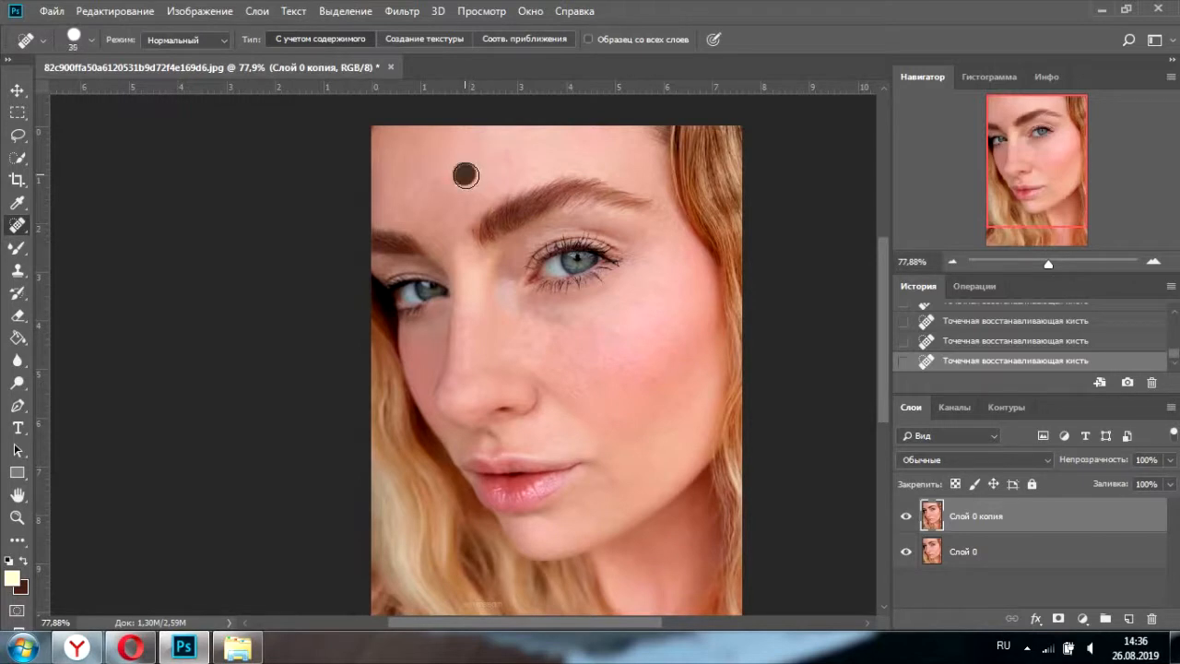
left_click(474, 160)
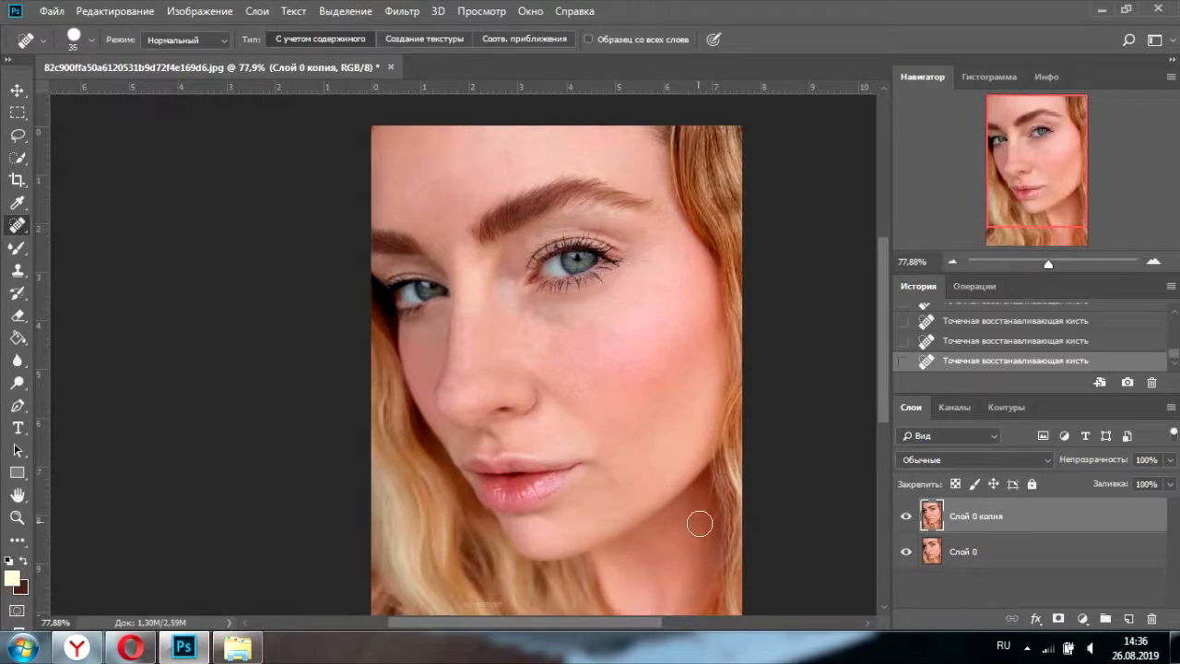
- Compare the retouched portrait with the original by hiding and reshowing the copied layer
left_click_drag(1048, 265, 1045, 266)
left_click(906, 519)
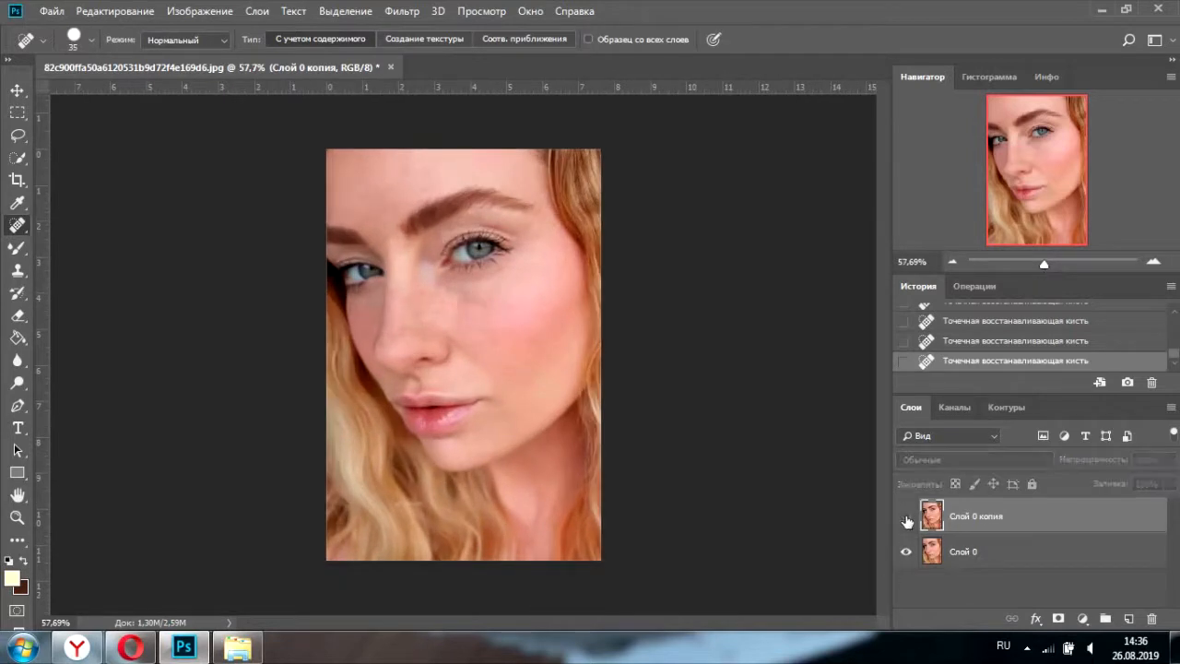
left_click(906, 518)
- Remove the watermark text on the hair below the chin with size 15 Spot Healing Brush strokes
left_click_drag(1045, 265, 1064, 267)
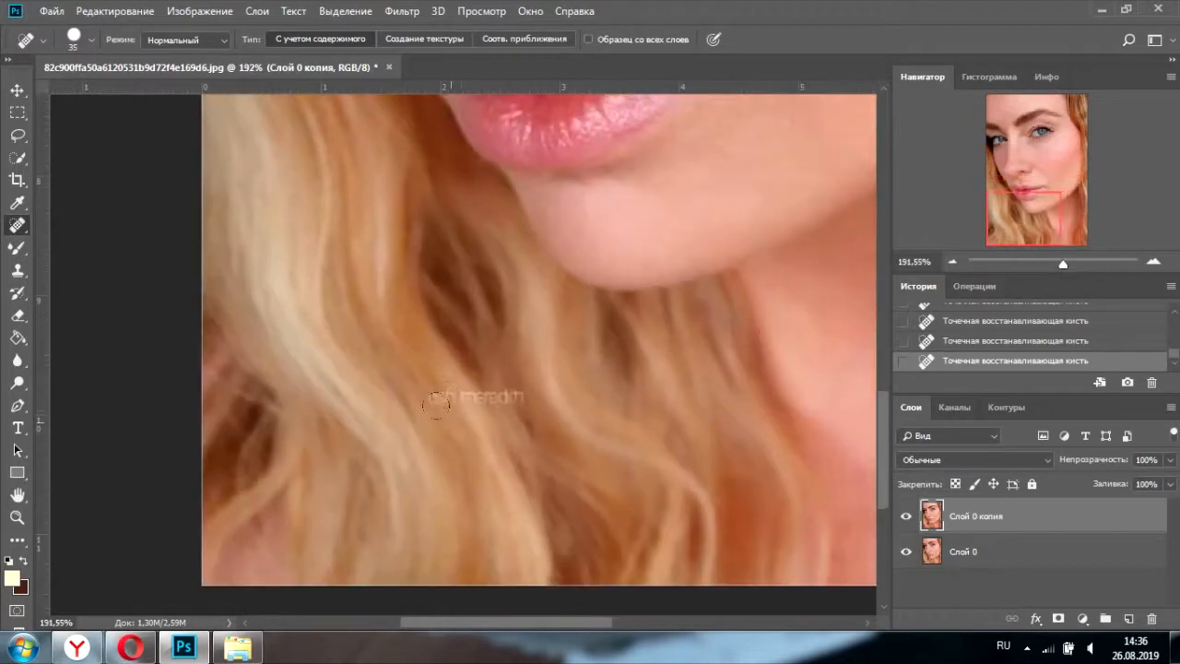
key("bracketleft")
left_click_drag(474, 404, 449, 396)
left_click(449, 395)
left_click(421, 400)
left_click(481, 399)
left_click(481, 397)
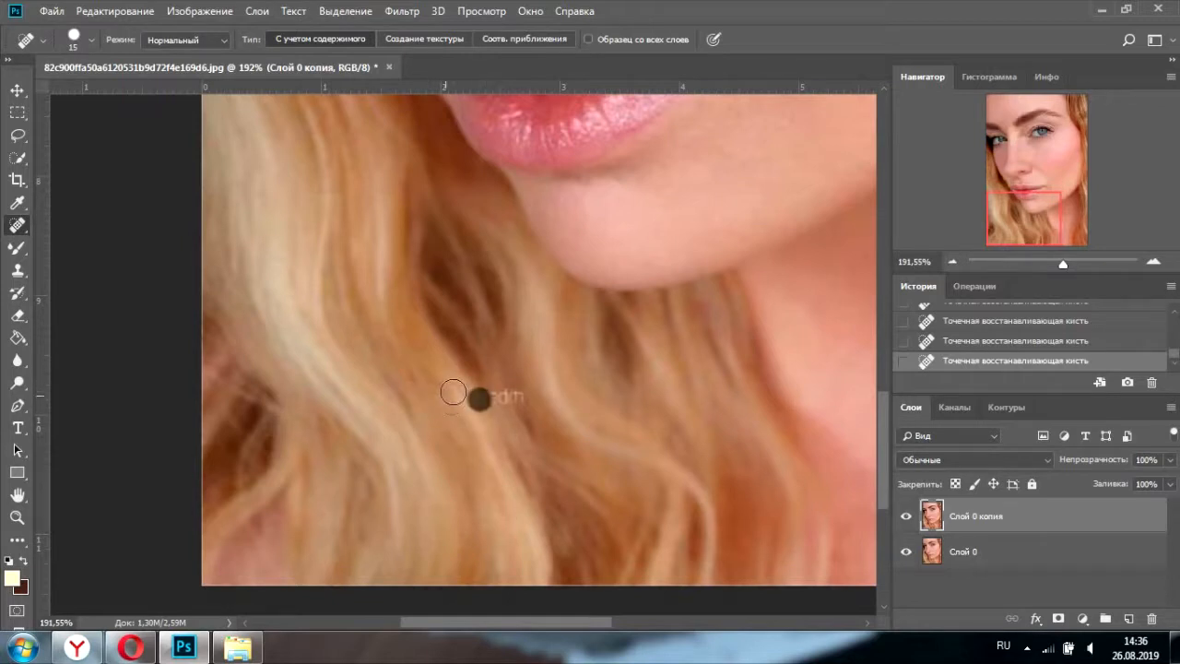
left_click(498, 397)
left_click_drag(489, 398, 520, 397)
left_click(453, 381)
- Undo the last healing stroke and heal the hair strands around the former watermark with the size 15 brush
left_click_drag(1062, 264, 1057, 264)
left_click_drag(390, 516, 553, 224)
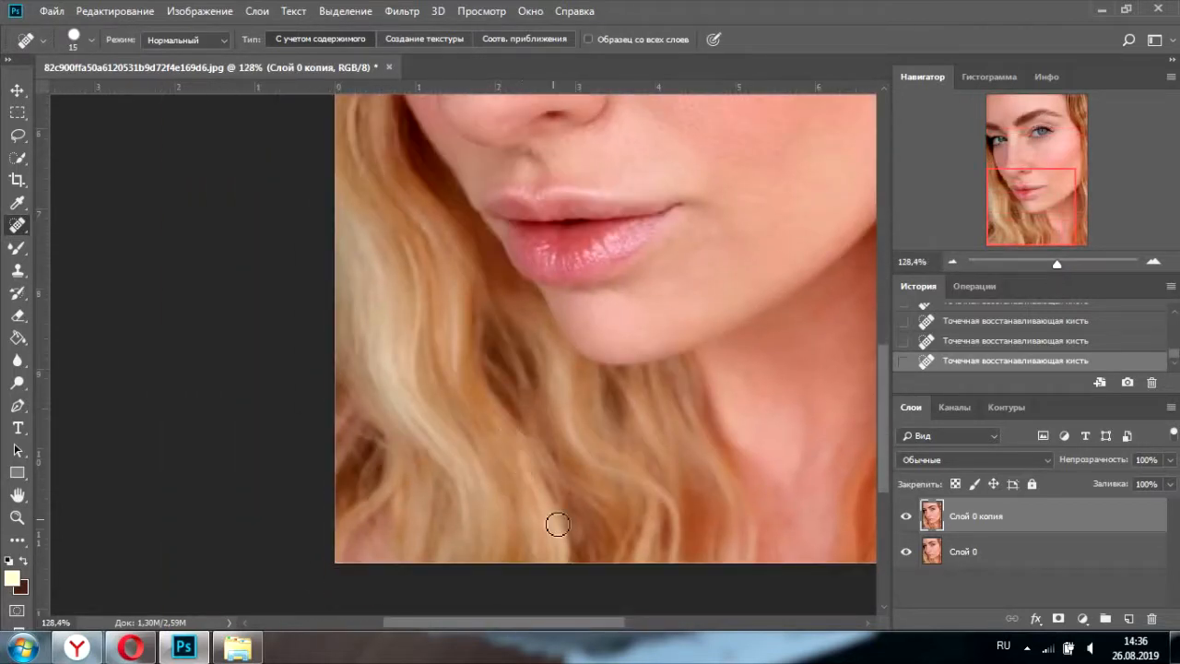
left_click(1018, 341)
left_click_drag(491, 413, 522, 456)
mouse_move(509, 404)
left_mouse_down()
mouse_move(510, 446)
mouse_move(545, 487)
left_mouse_up()
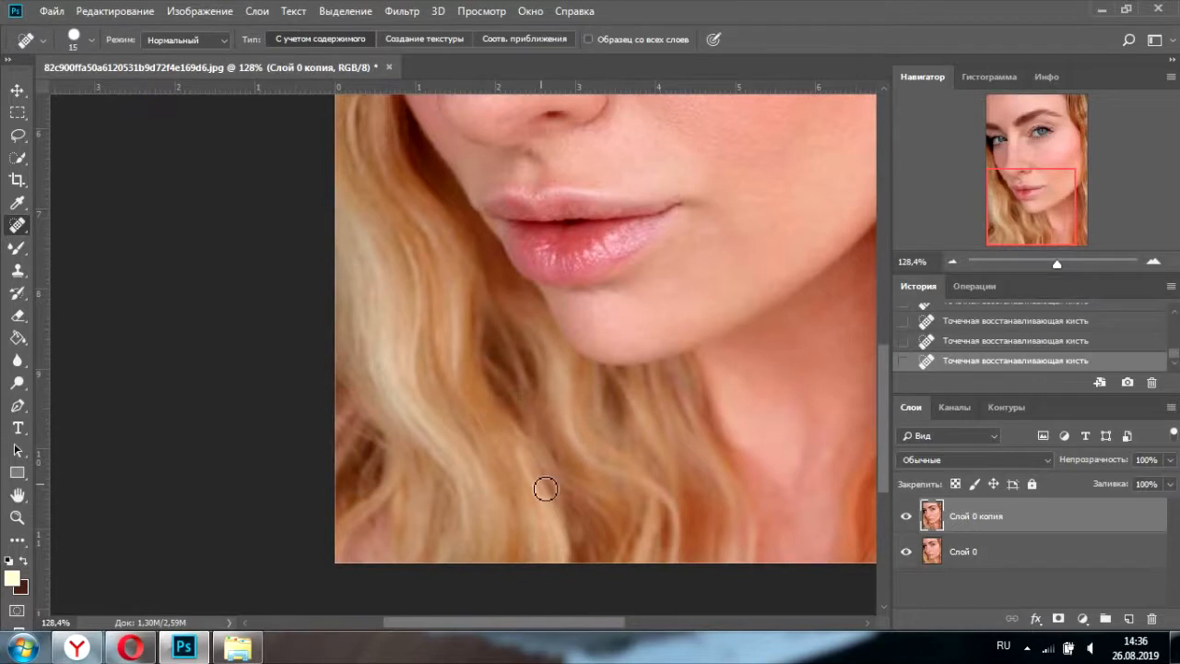
scroll(545, 487, "down", 3)
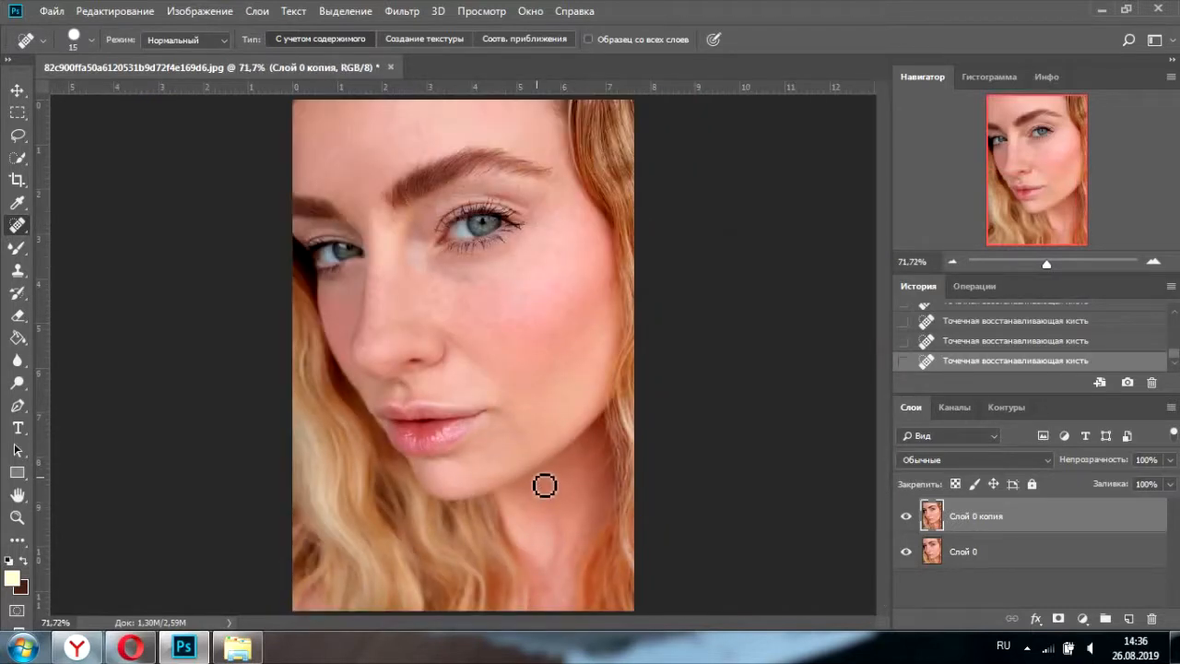
- Switch to the Mixer Brush and check its Wet and Load settings for work on the upper face
left_click(16, 249)
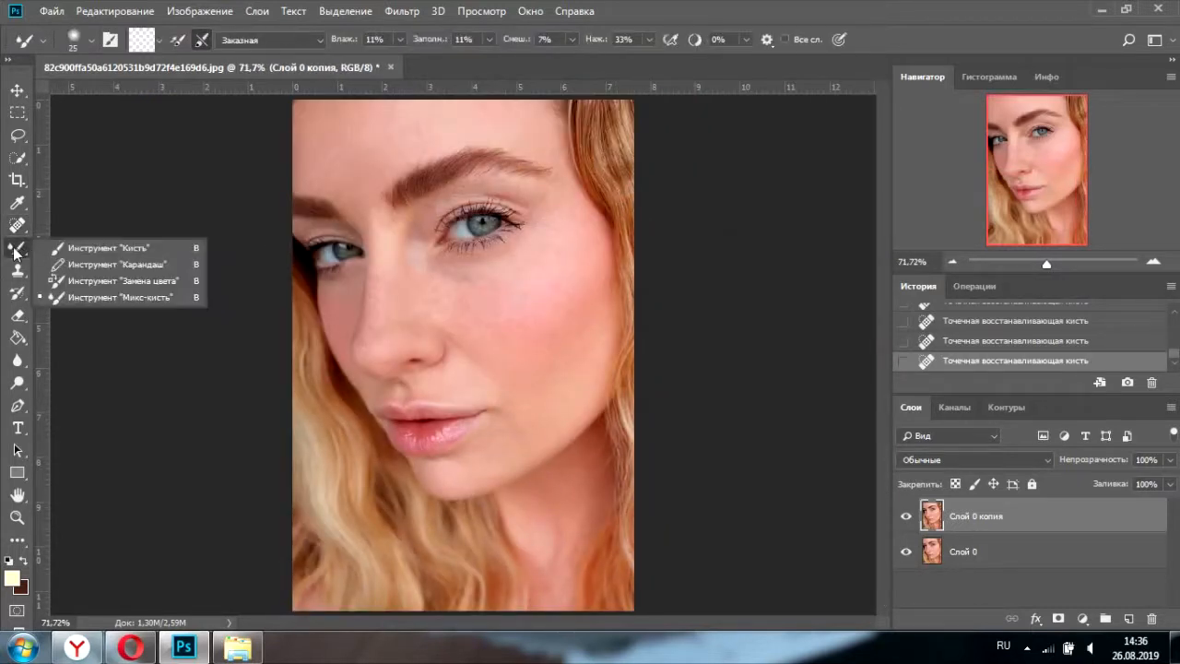
left_click(182, 297)
left_click_drag(1046, 264, 1056, 263)
left_click_drag(715, 199, 715, 466)
left_click(398, 41)
left_click(397, 40)
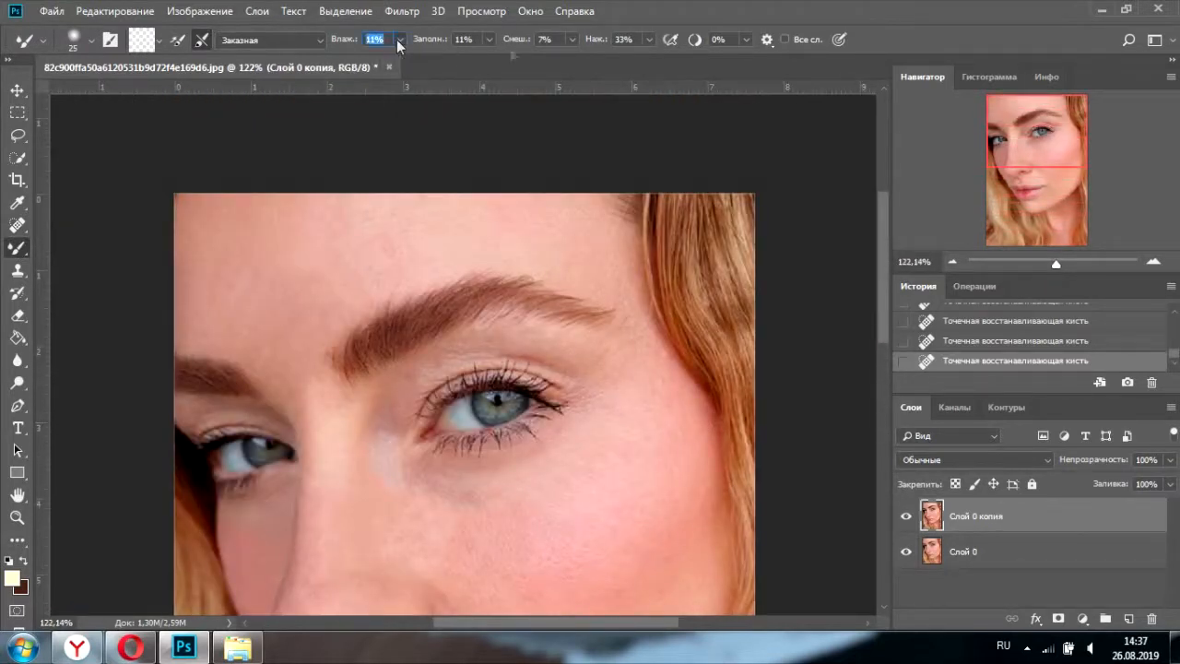
left_click(491, 43)
left_click(493, 43)
right_click(22, 249)
- Enlarge the Mixer Brush to size 50 and blend the skin on the forehead
left_click(88, 40)
left_click_drag(109, 96, 119, 100)
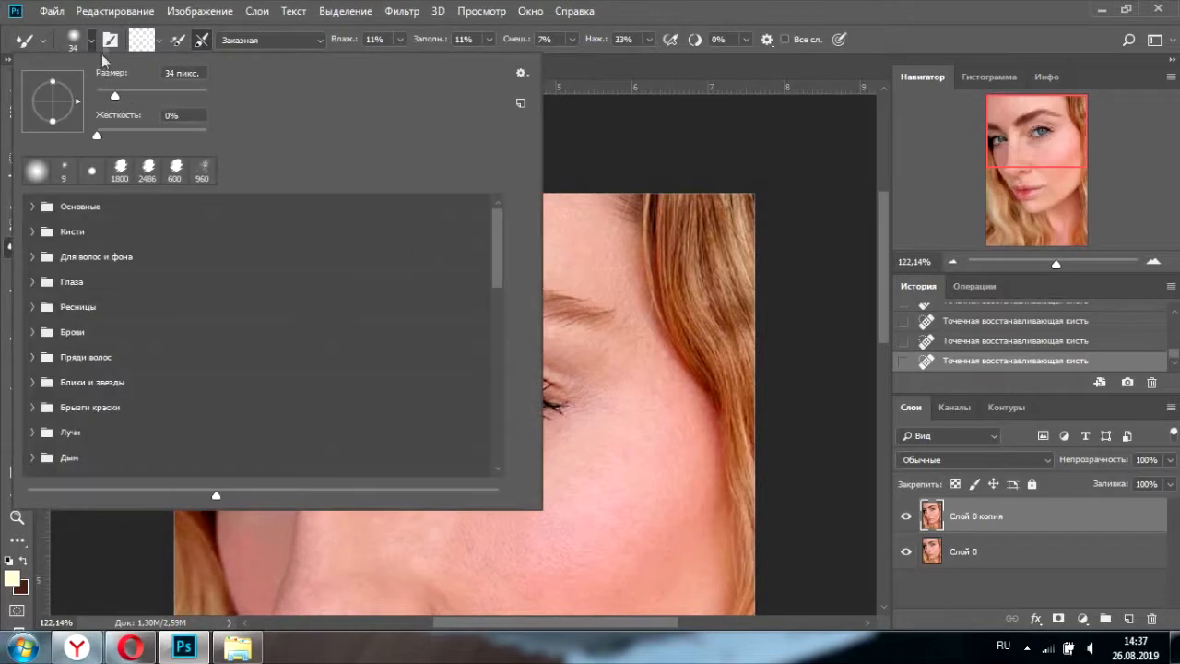
left_click(95, 40)
key("]")
mouse_move(351, 243)
left_mouse_down()
mouse_move(421, 227)
mouse_move(226, 277)
left_mouse_up()
left_click(227, 277)
left_click(516, 338)
- Step back through the history to undo the last Mixer Brush strokes, keeping only the first one
left_click_drag(1061, 267, 1064, 263)
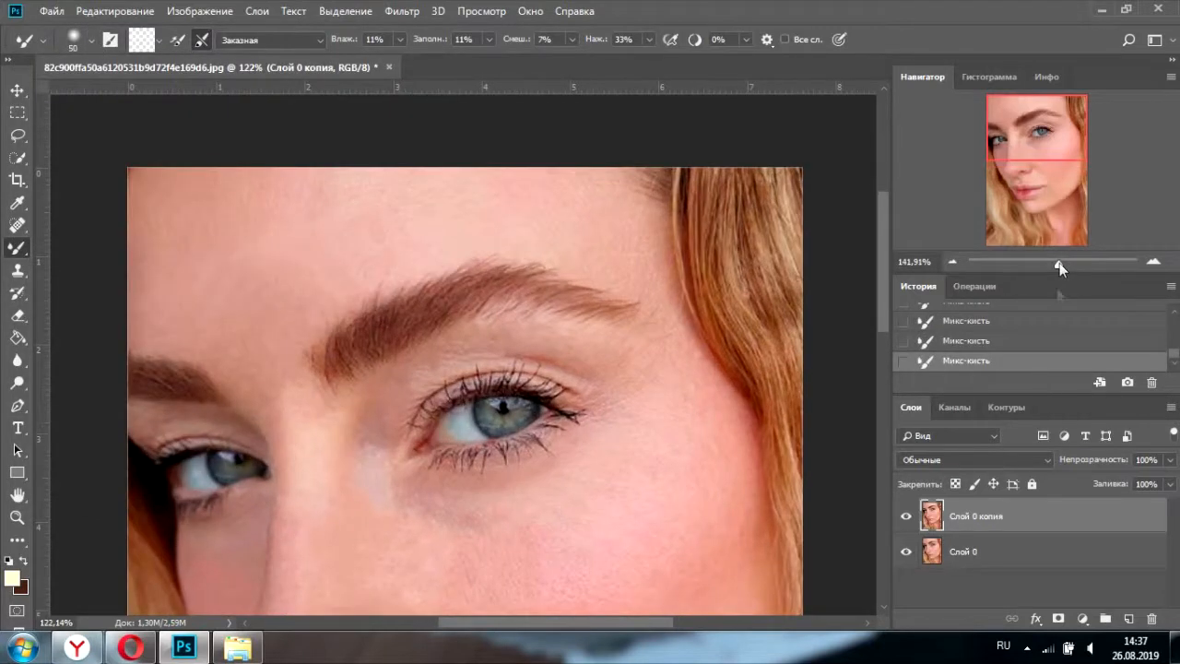
left_click(996, 320)
scroll(994, 322, "up", 1)
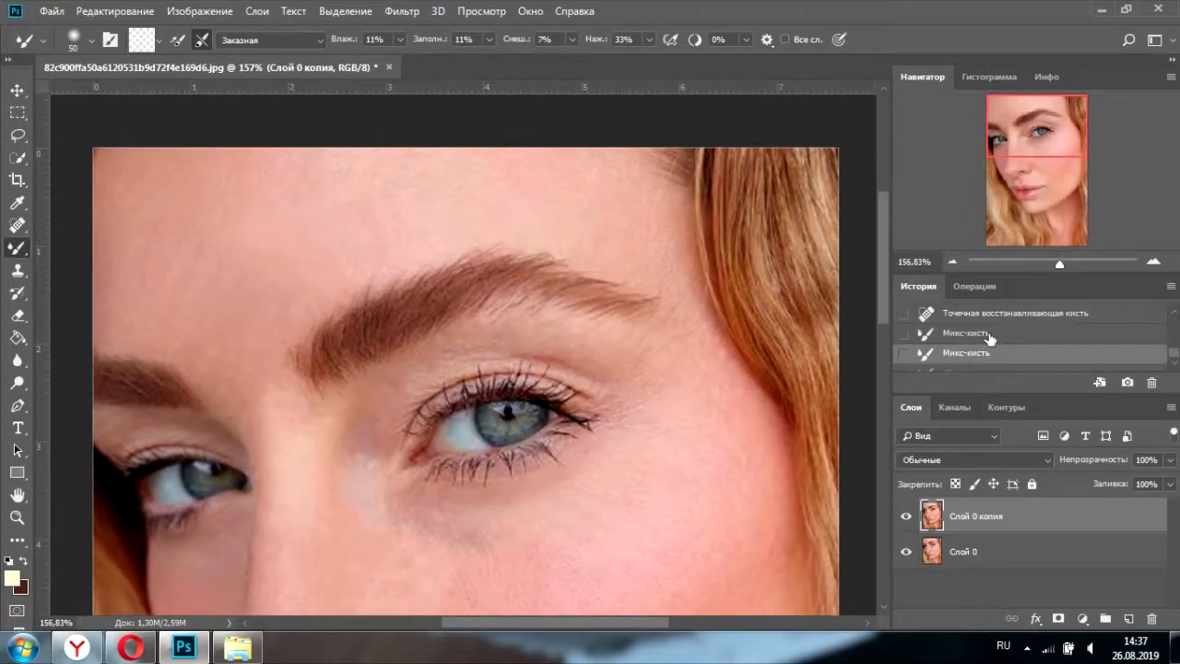
left_click(989, 335)
- Smooth the forehead skin above the eyebrows with the Mixer Brush at sizes 35 and 45
left_click_drag(350, 235, 466, 264)
left_click(295, 345)
left_click_drag(295, 345, 289, 319)
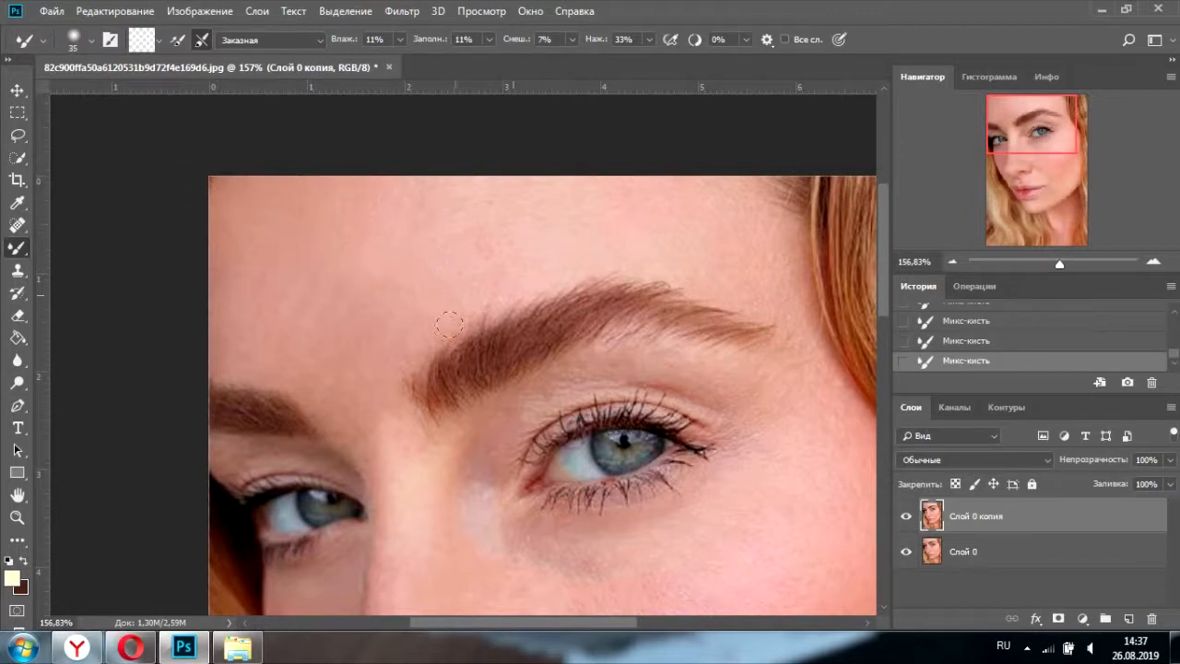
key("bracketleft")
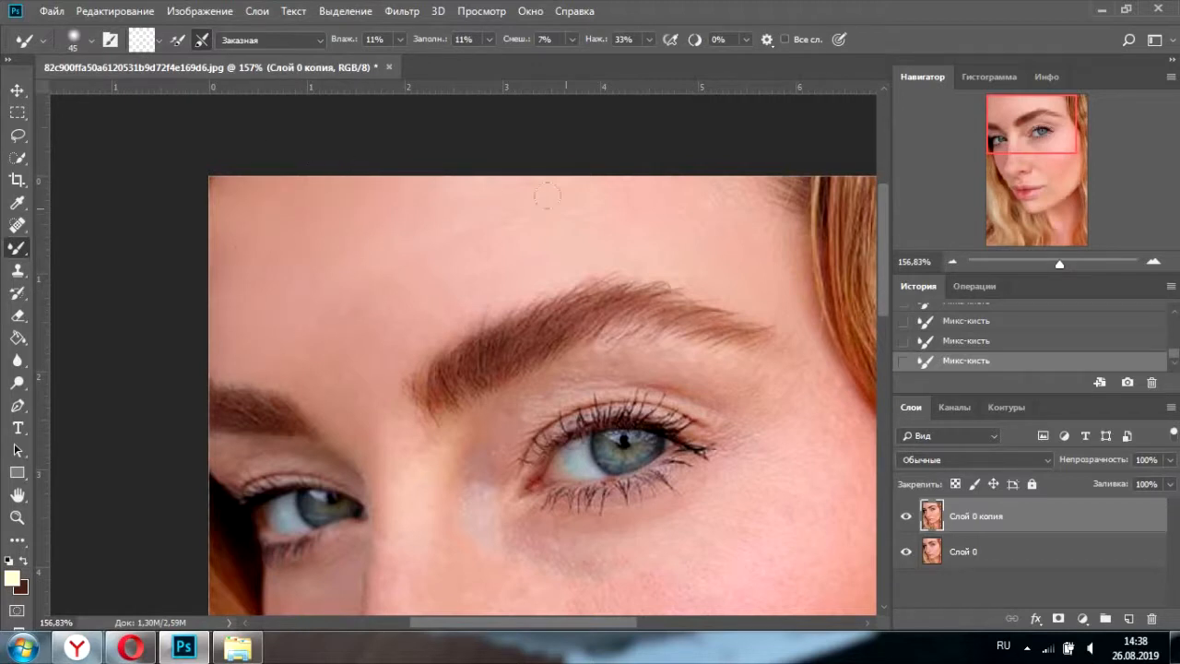
- Blend the skin between brow and near eye with the size 30 Mixer Brush, undoing the last stroke at the inner corner
scroll(369, 258, "down", 1)
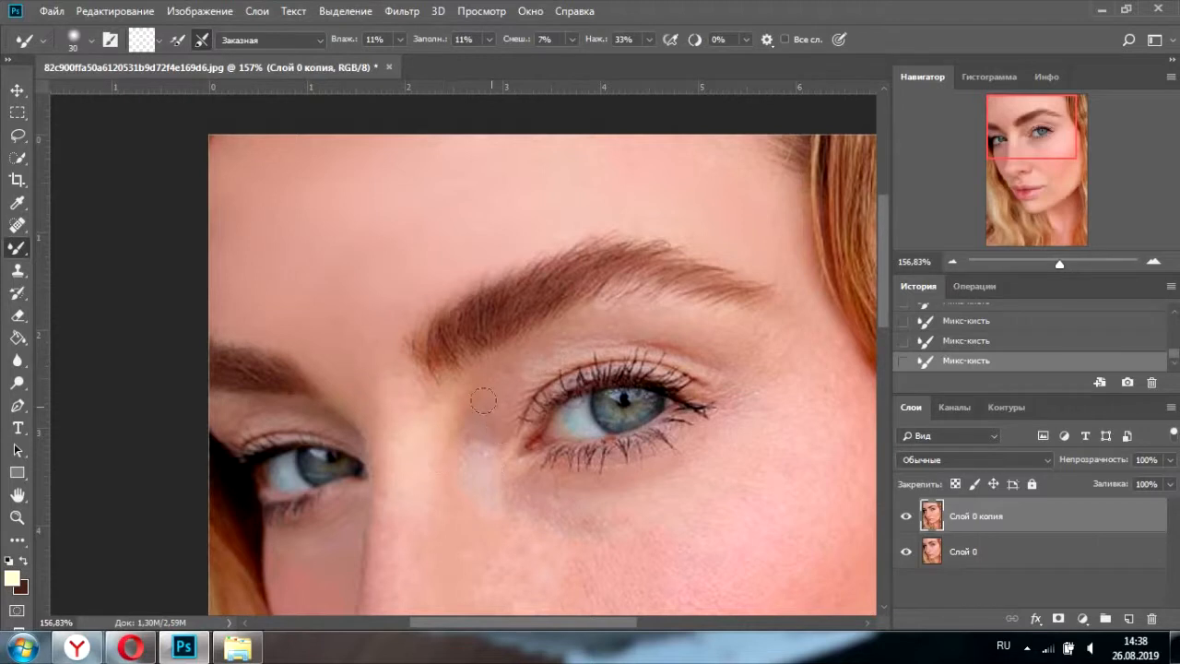
key("bracketright")
scroll(750, 399, "down", 1)
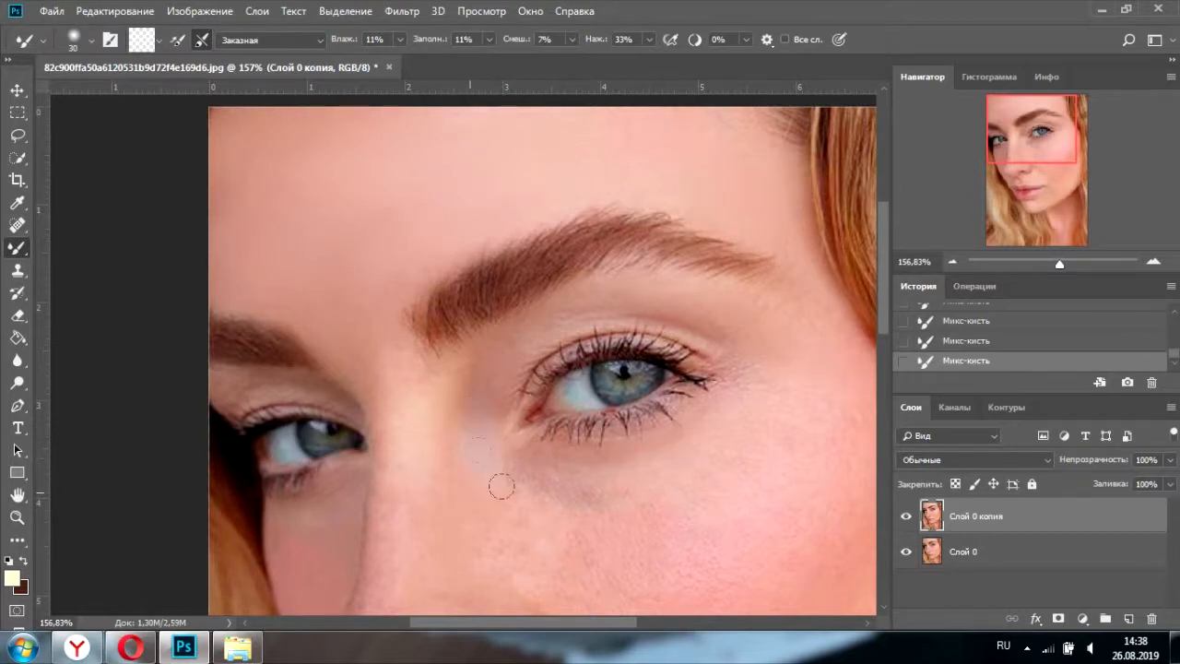
left_click(968, 343)
- Undo the last stroke at the nose bridge and blend the side of the bridge with the size 30 Mixer Brush
scroll(408, 285, "down", 2)
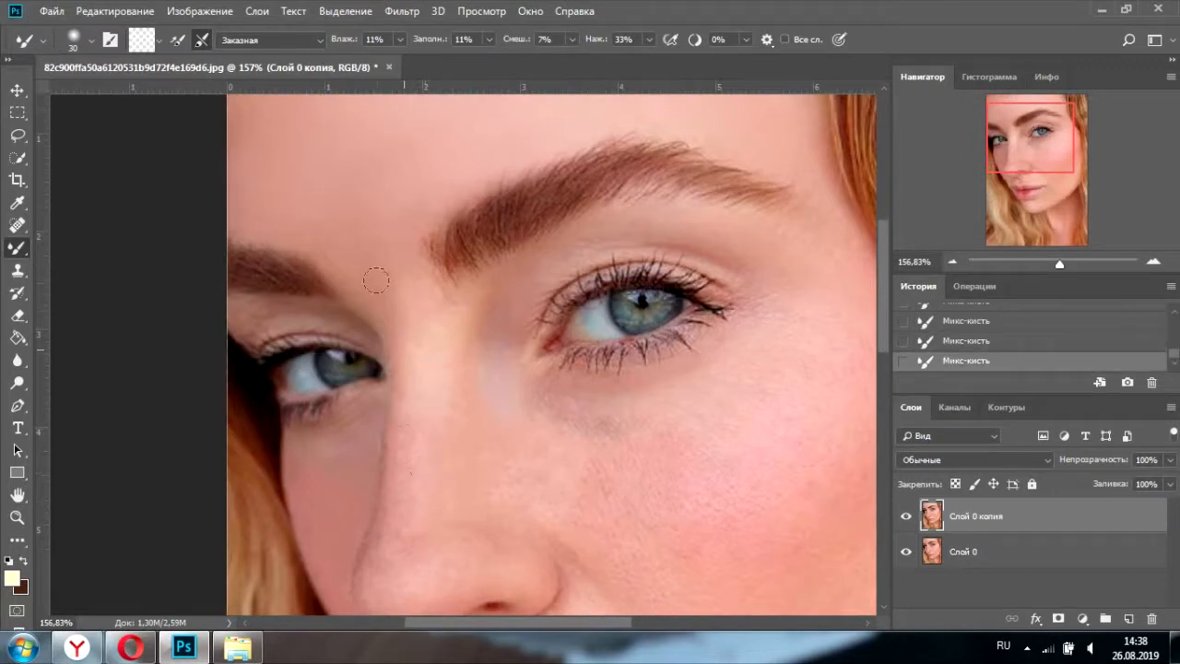
left_click(1009, 343)
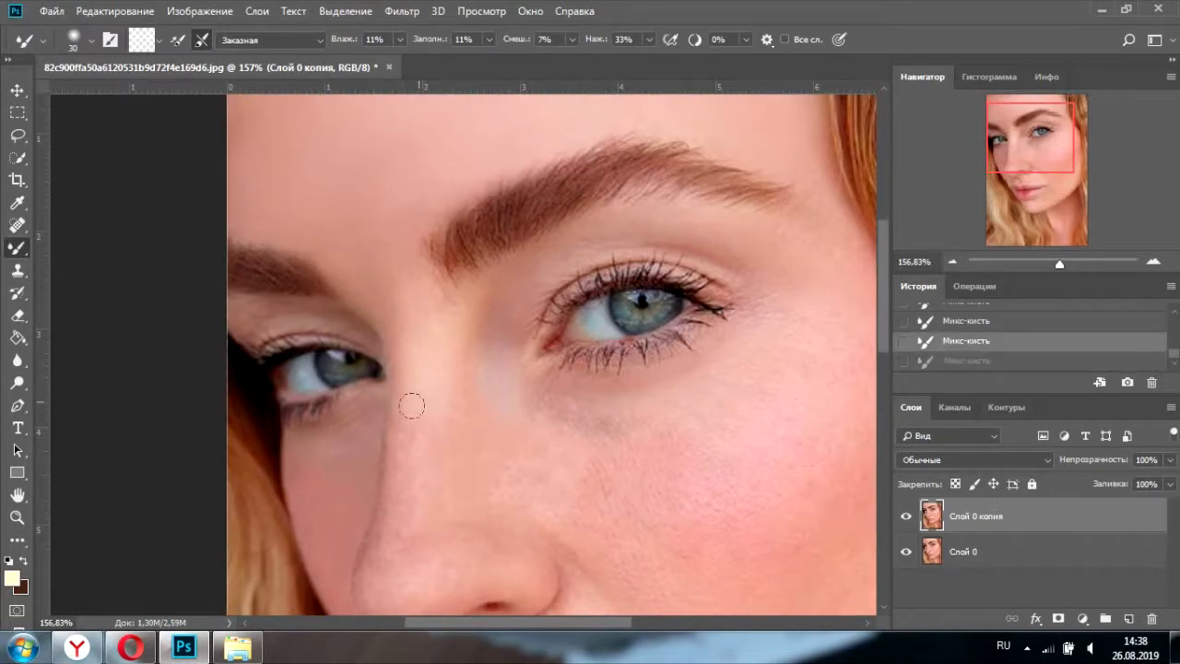
left_click_drag(411, 406, 382, 455)
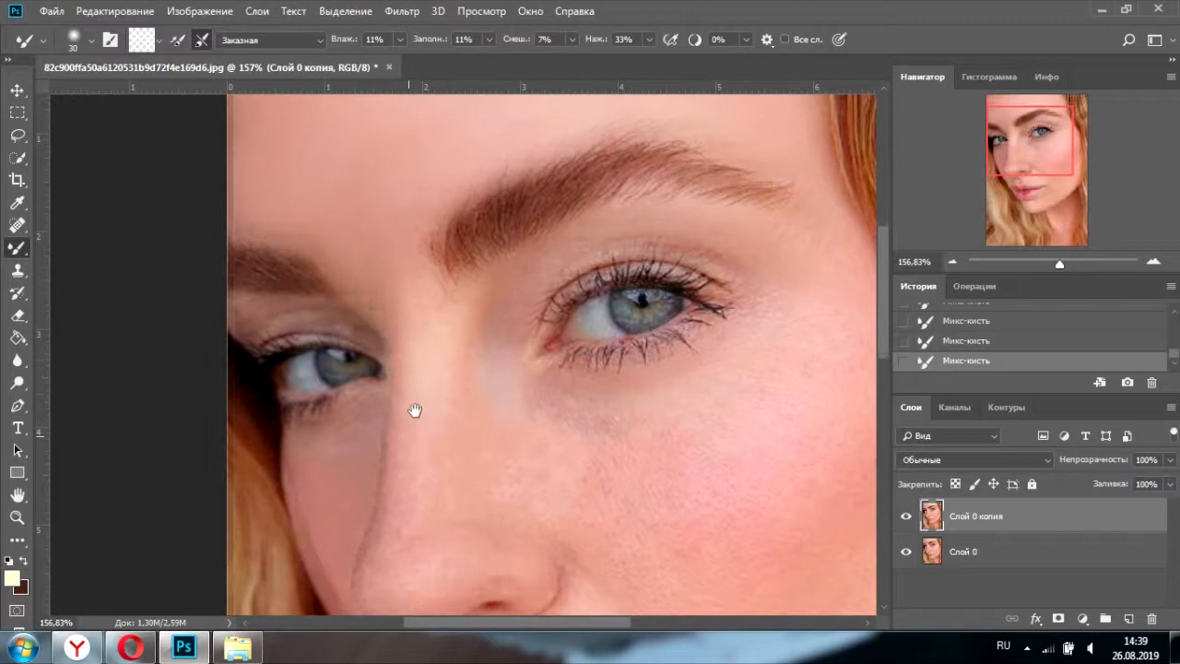
- Blend the far eye's upper lid with the Mixer Brush at size 20 and the skin under the near eye at size 30
scroll(322, 309, "left", 2)
key("bracketleft")
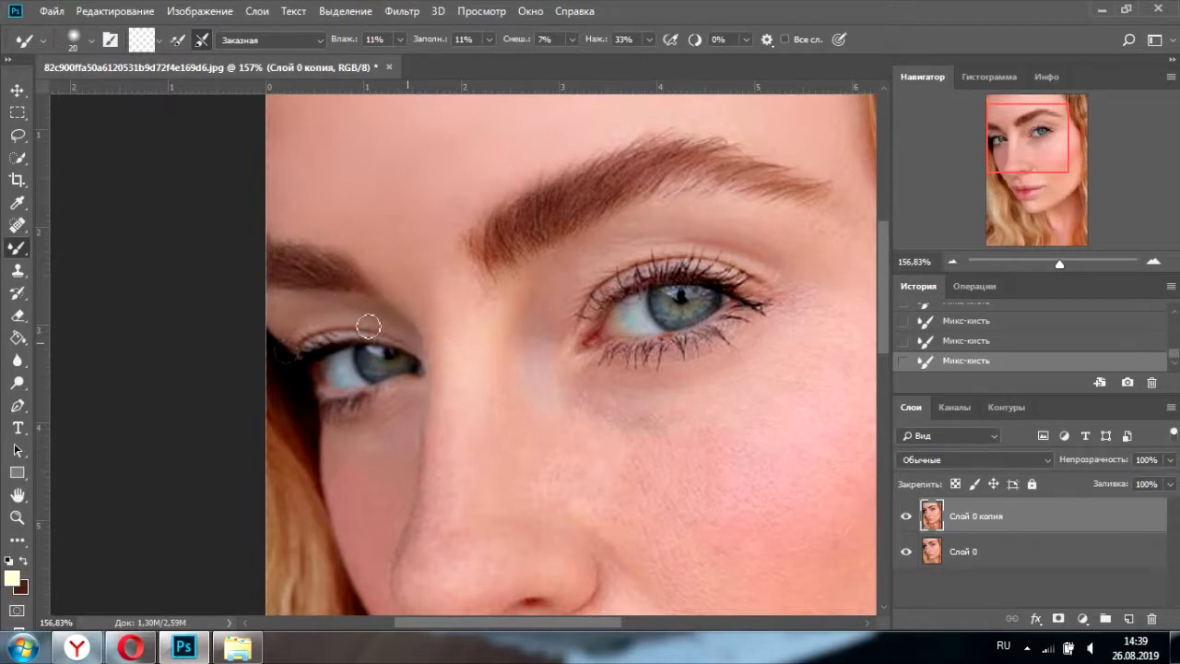
scroll(345, 430, "down", 2)
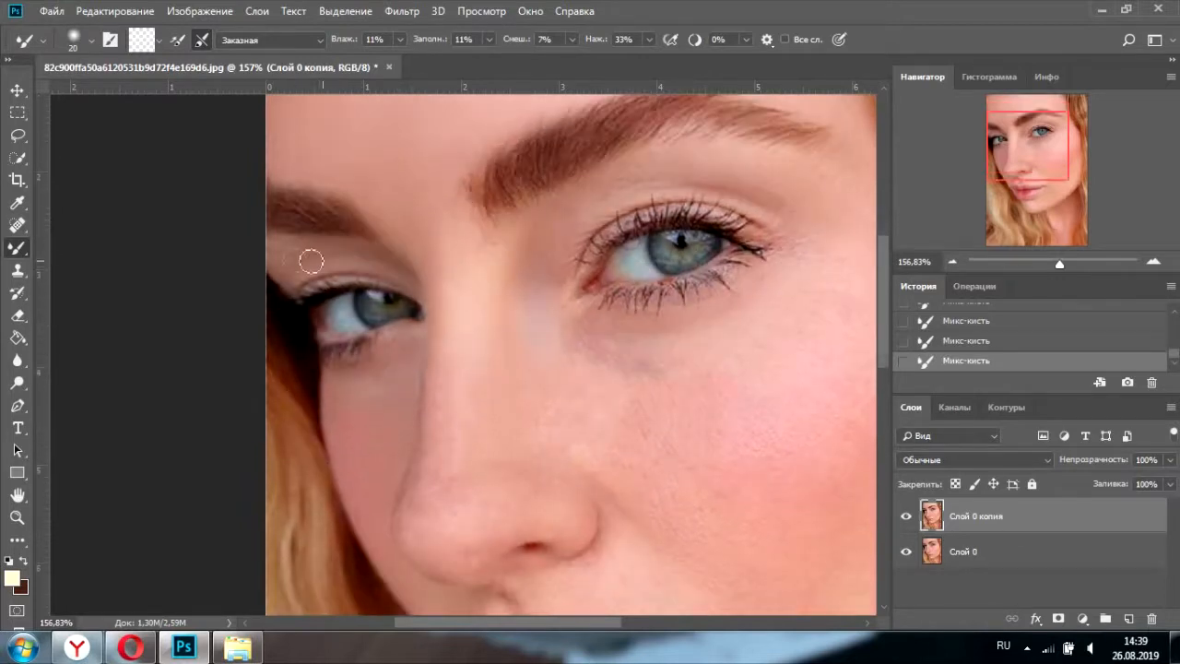
key("bracketright")
key("bracketright")
key("bracketright")
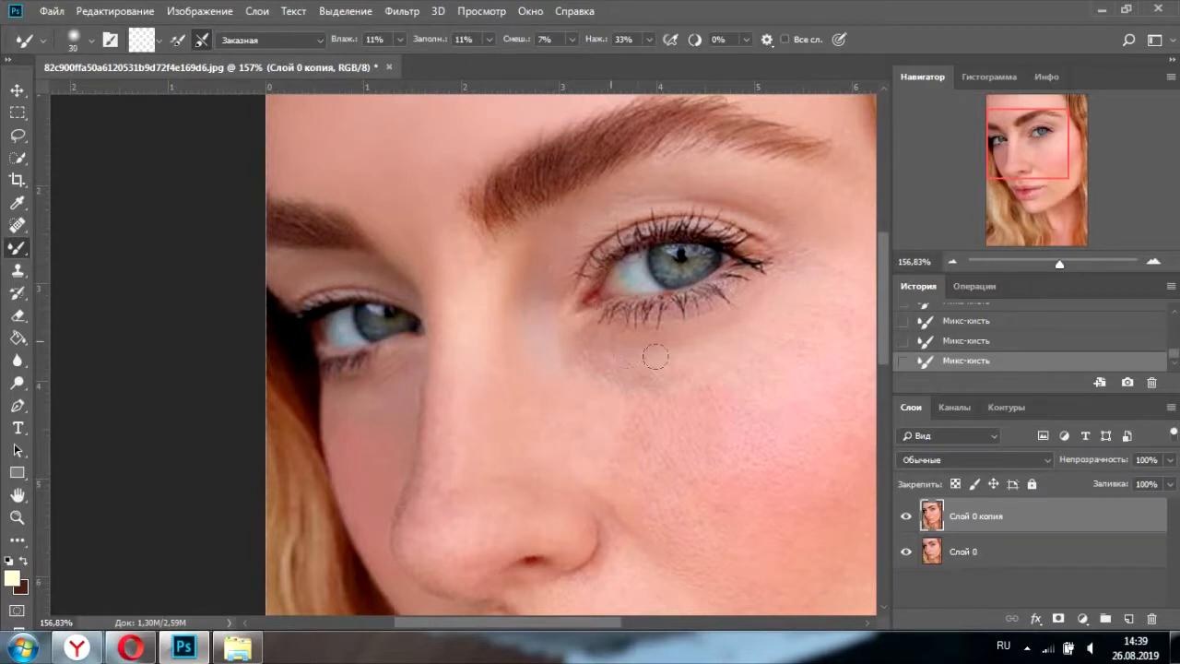
- Undo the last strokes under the near eye and blend the skin there with the size 40 Mixer Brush
left_click(1032, 343)
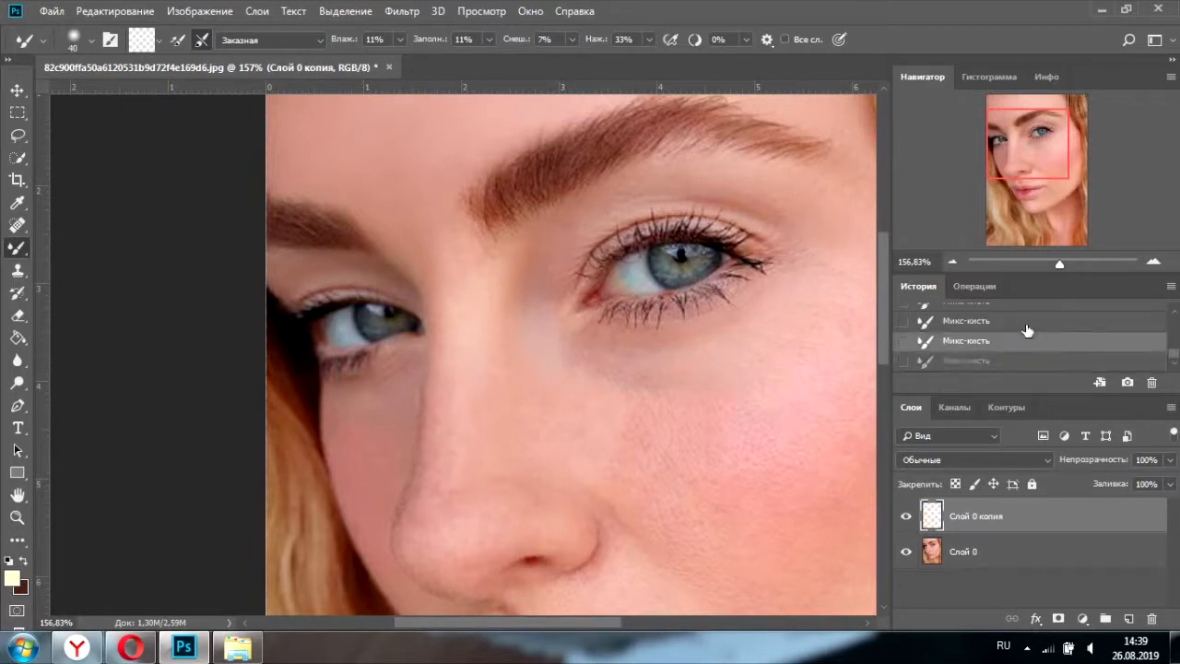
left_click(1012, 320)
left_click_drag(750, 385, 638, 441)
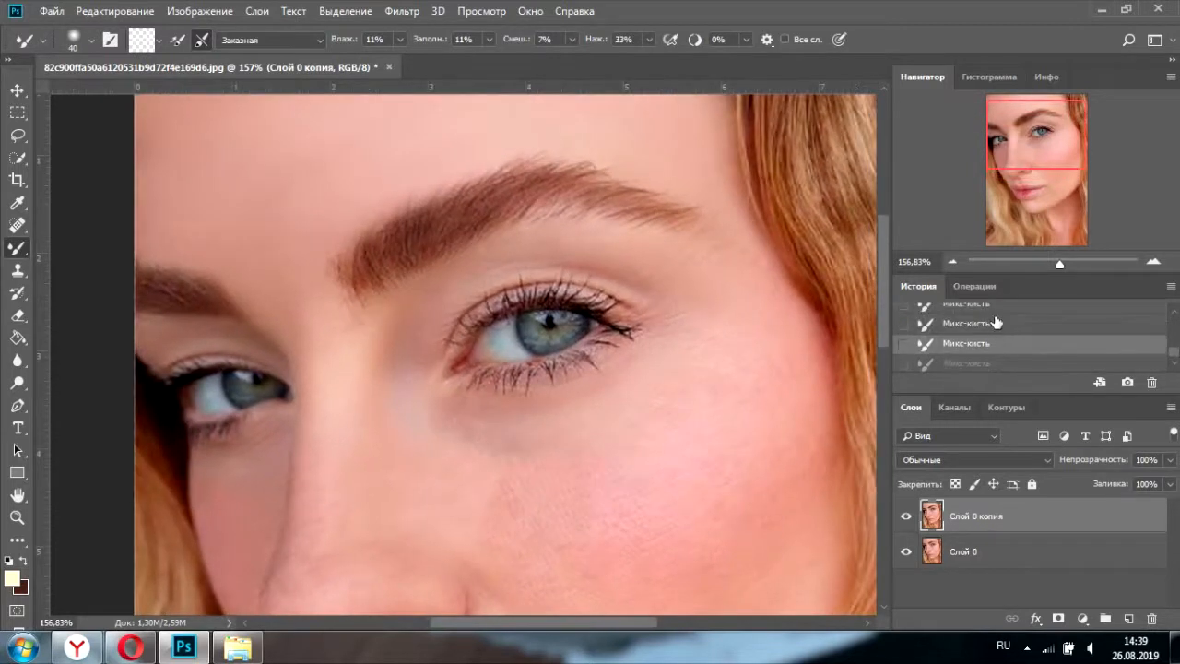
left_click(996, 322)
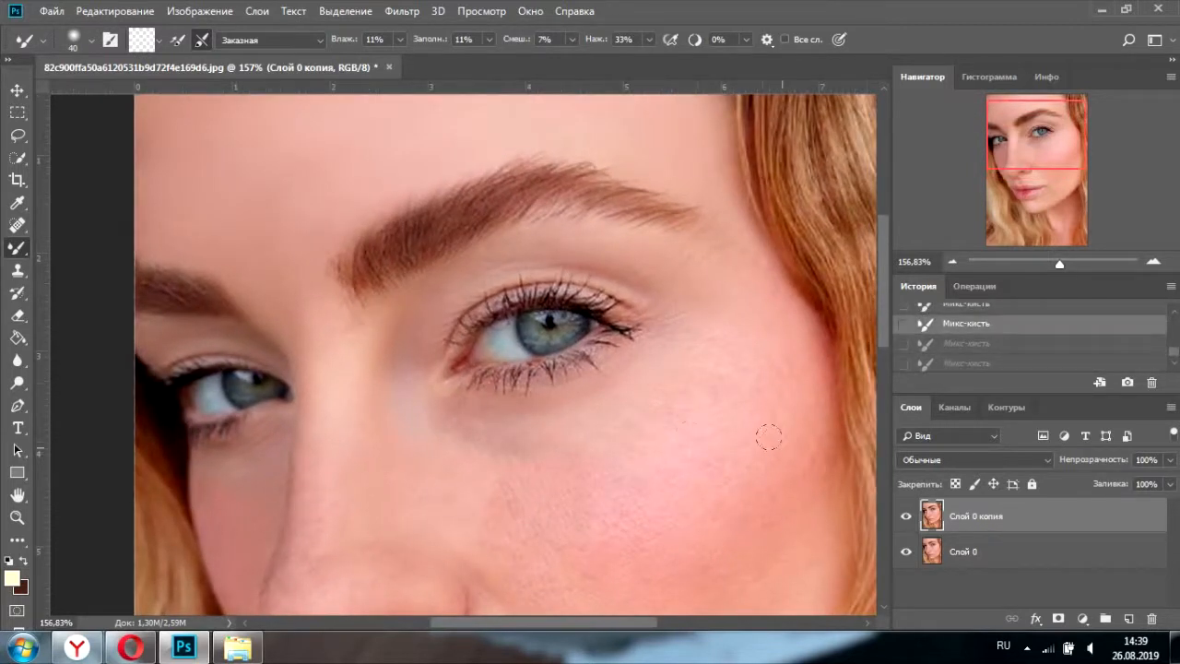
left_click_drag(487, 407, 536, 406)
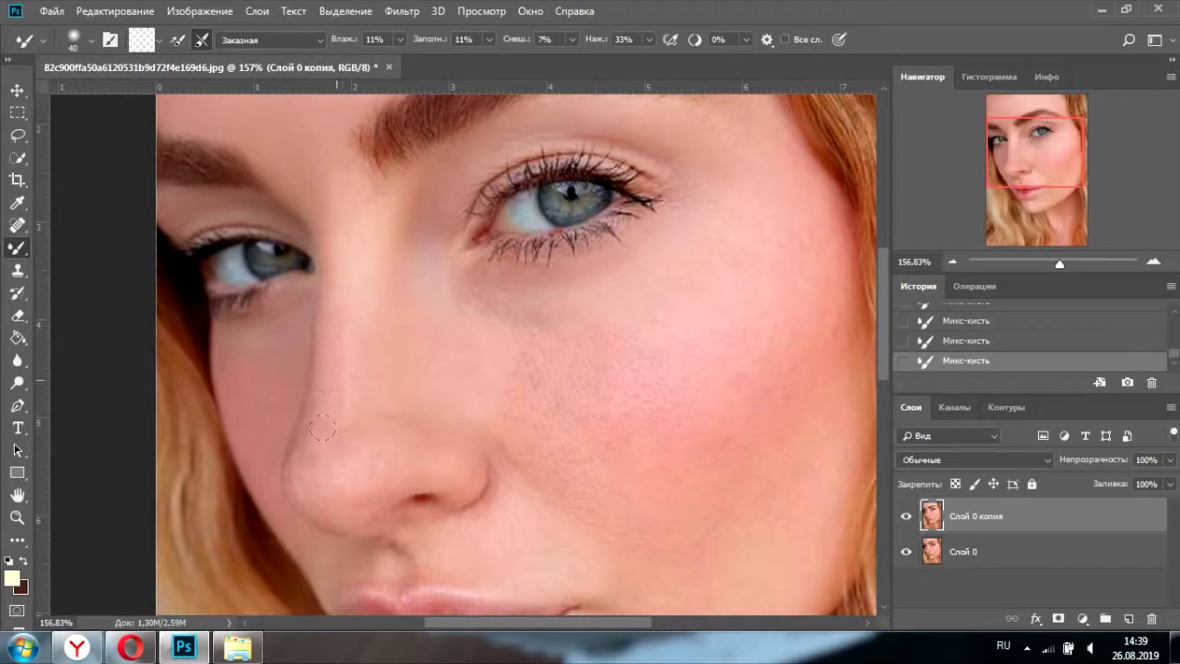
- Blend the skin along the nose with the Mixer Brush, adjusting its size and undoing the last strokes
key("[")
key("bracketright")
key("bracketleft")
left_click(964, 321)
left_click(965, 344)
- Smooth the nose tip and nostril wing with the Mixer Brush, adjusting its size up to 35
key("bracketleft")
key("bracketleft")
left_click_drag(467, 488, 442, 488)
key("bracketright")
key("bracketleft")
key("bracketright")
scroll(377, 282, "down", 1)
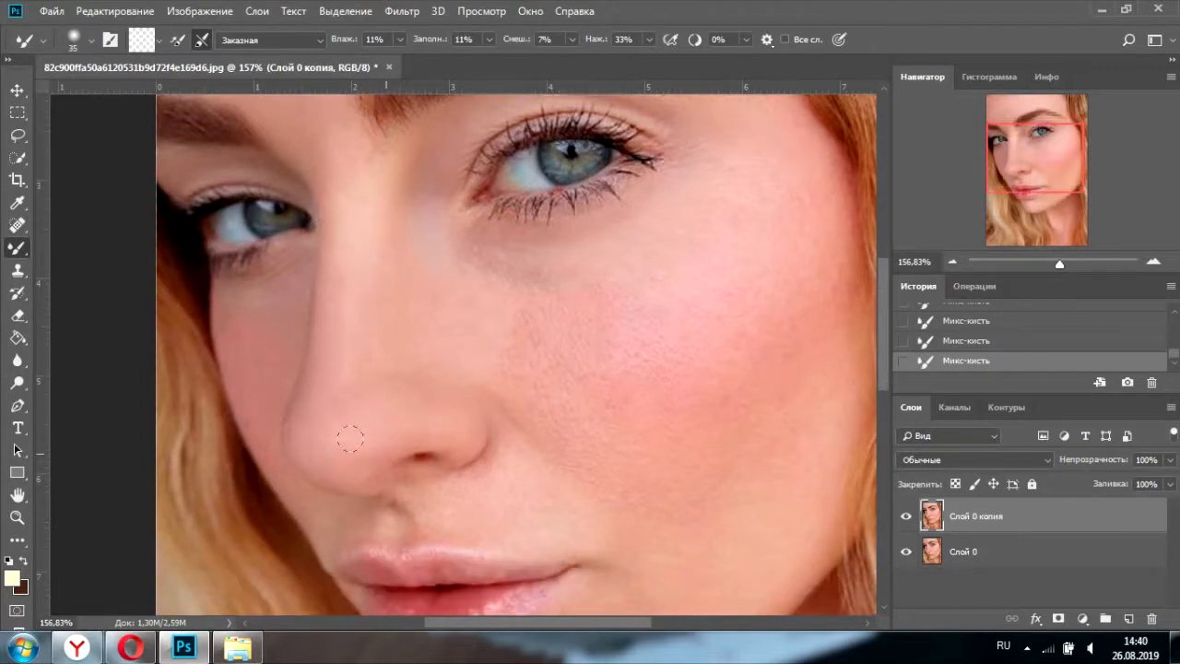
- Blend the skin between the nose and upper lip with the Mixer Brush at size 25
scroll(465, 417, "down", 3)
key("bracketleft")
key("bracketleft")
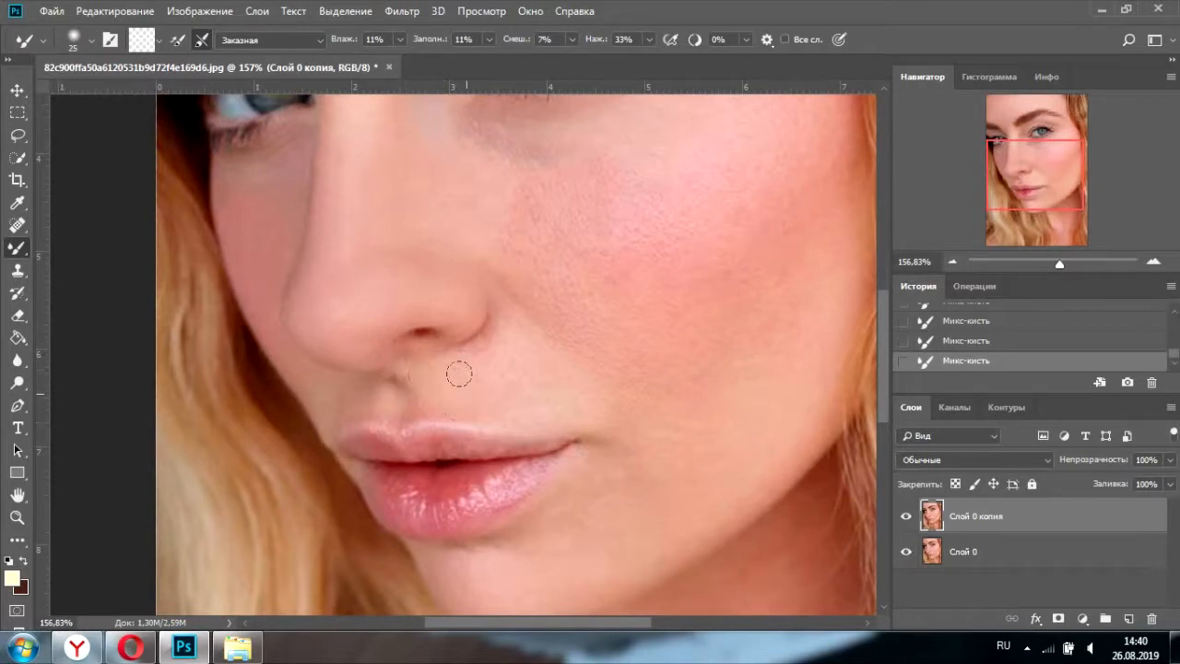
key("bracketleft")
key("bracketleft")
scroll(452, 417, "down", 2)
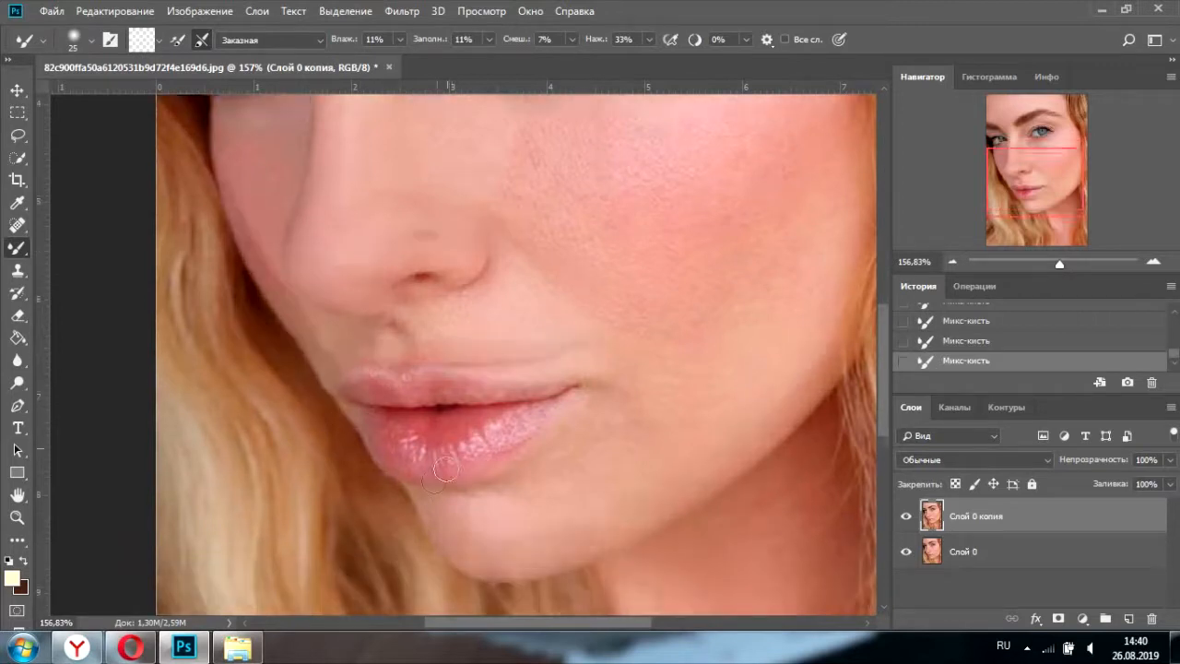
- Blend the skin on the chin, jawline and lower near cheek with the Mixer Brush at sizes 50 and 45
key("bracketright")
key("bracketright")
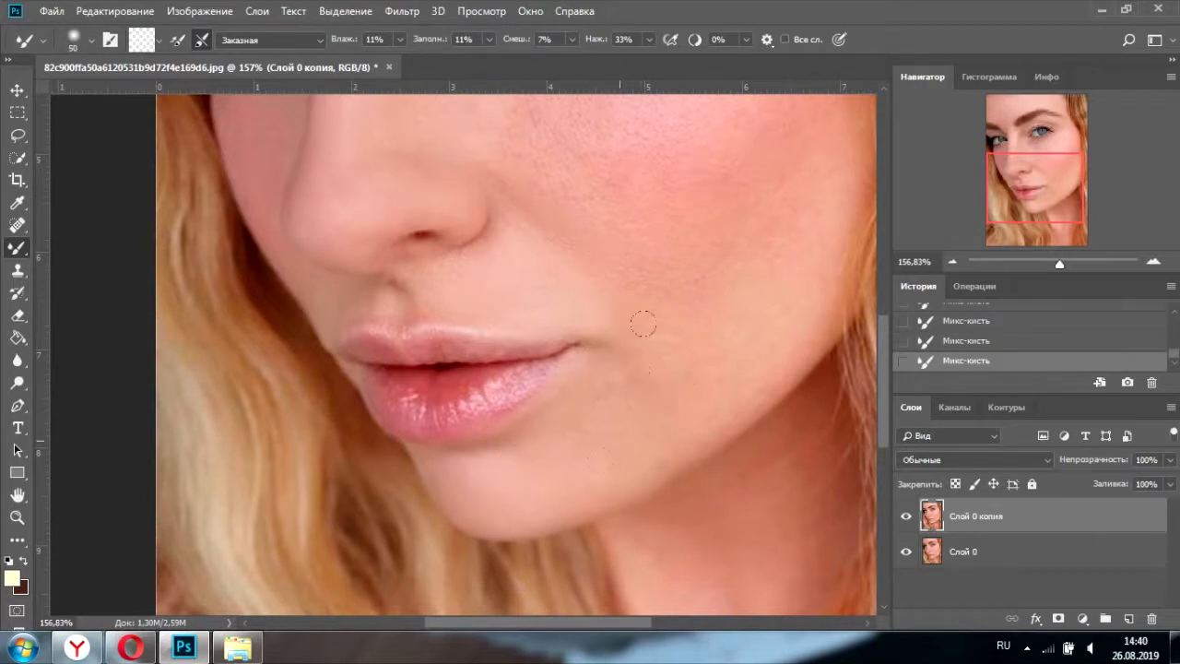
key("bracketleft")
key("bracketleft")
scroll(595, 416, "up", 1)
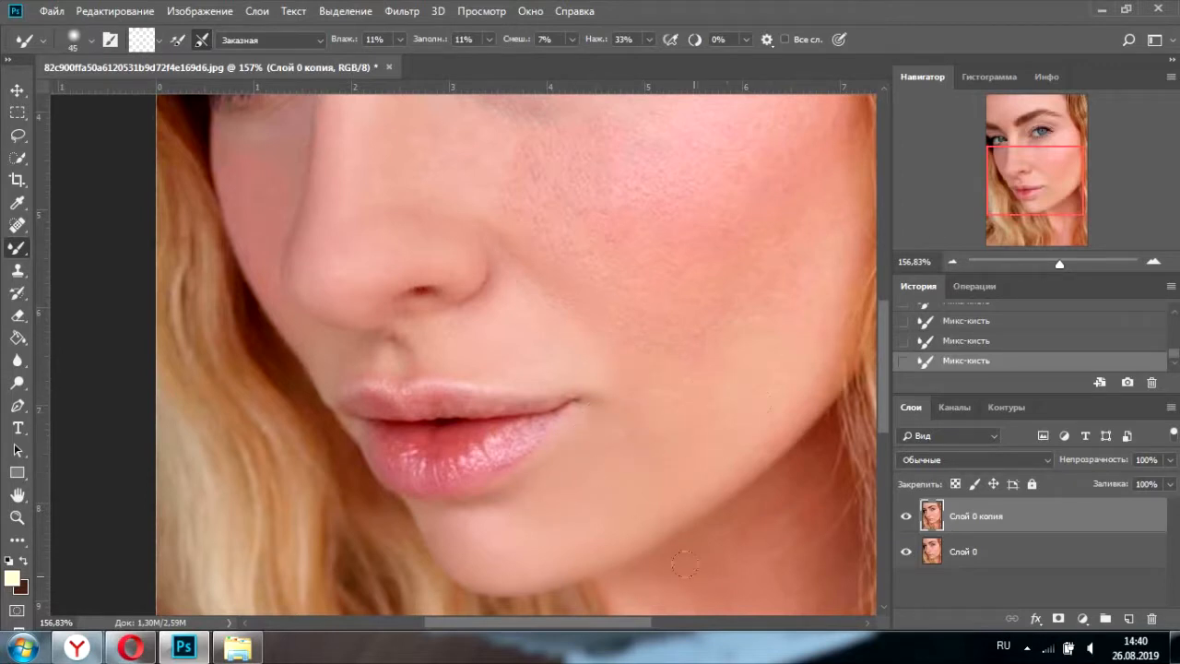
- Smooth the far cheek and the skin beneath the far eye with the size 30 Mixer Brush
scroll(684, 562, "up", 1)
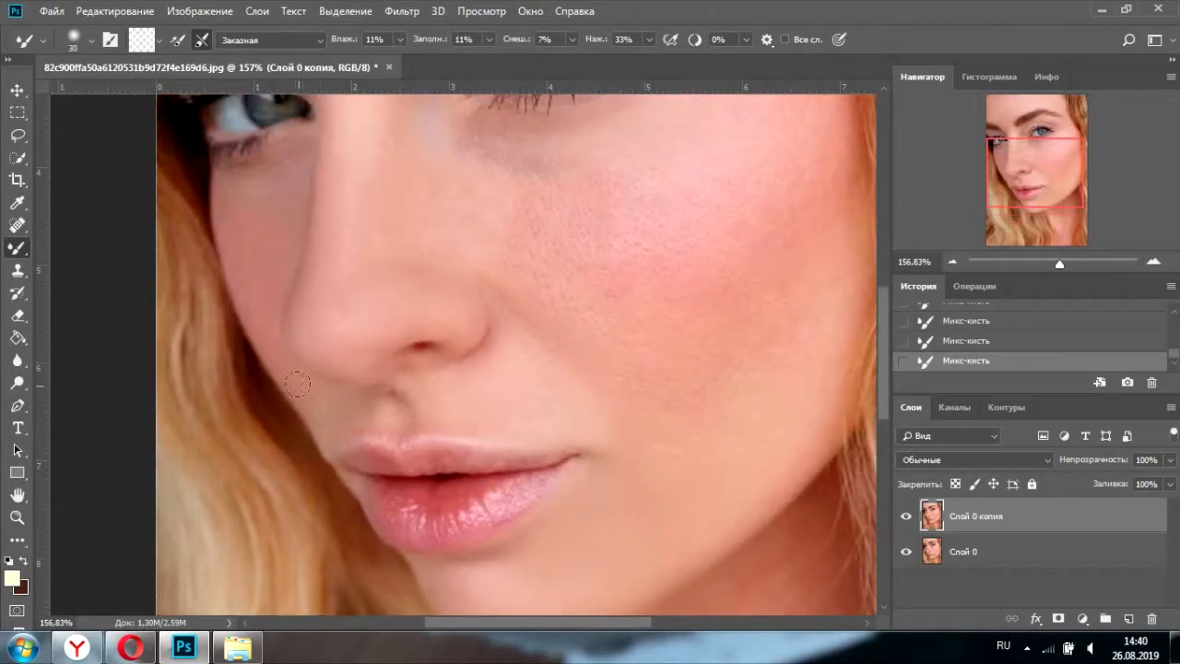
scroll(235, 282, "up", 1)
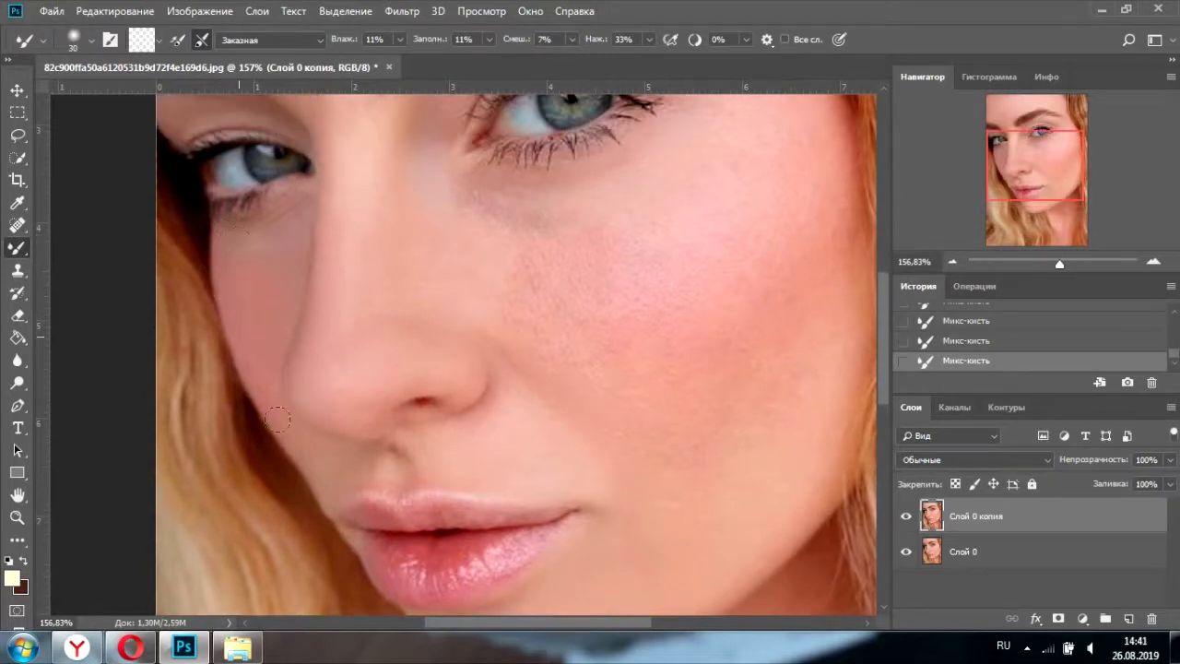
scroll(456, 369, "up", 1)
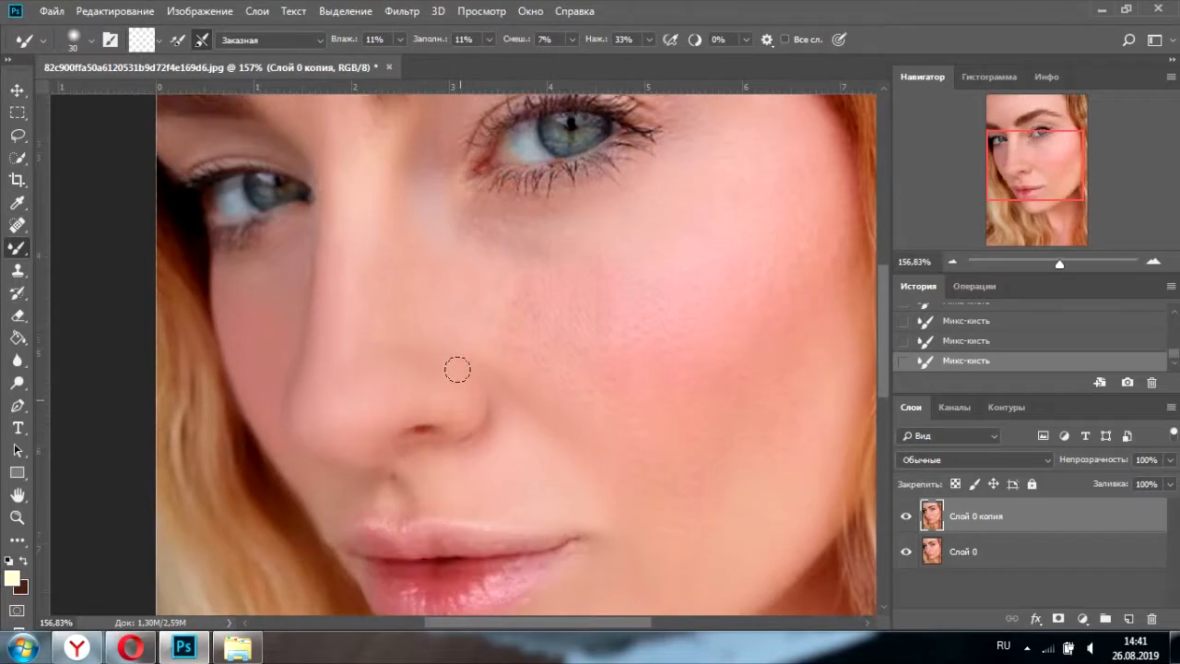
- Blend the textured skin on the near cheek beside the nose with the Mixer Brush enlarged to size 50
mouse_move(426, 286)
left_mouse_down()
mouse_move(406, 400)
mouse_move(439, 358)
mouse_move(383, 361)
mouse_move(492, 418)
left_mouse_up()
key("bracketright")
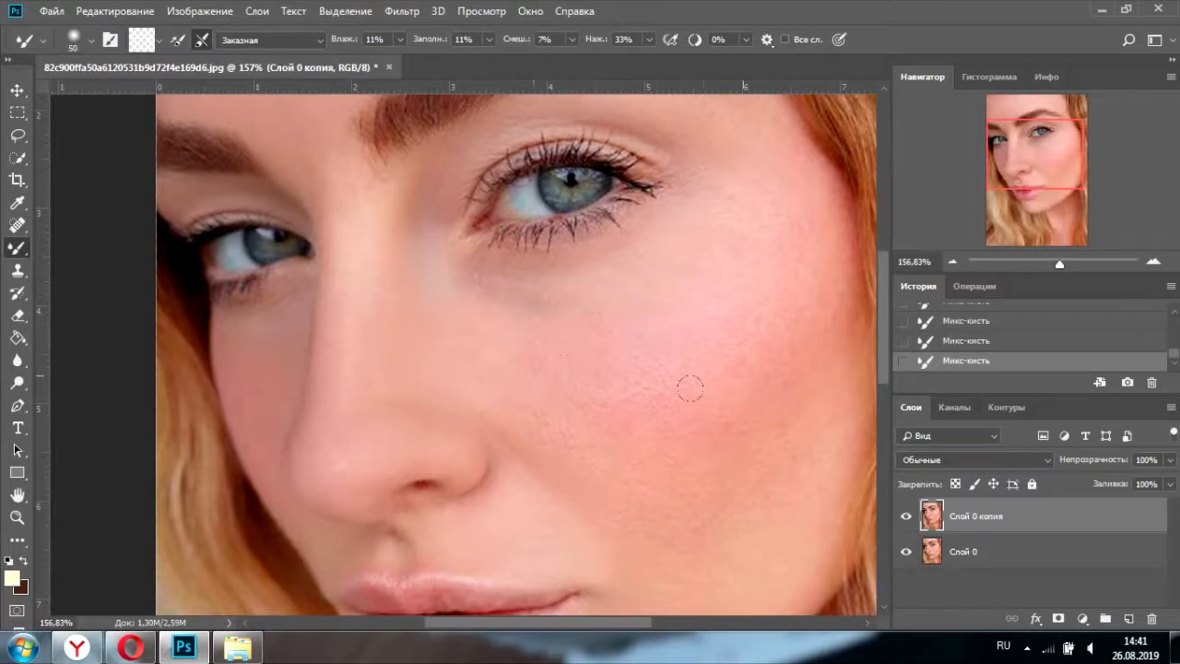
left_click_drag(728, 315, 634, 335)
- Compare the smoothed skin with the original by toggling the copied layer's visibility over the whole portrait
left_click_drag(1059, 264, 1047, 266)
left_click(907, 516)
left_click(907, 517)
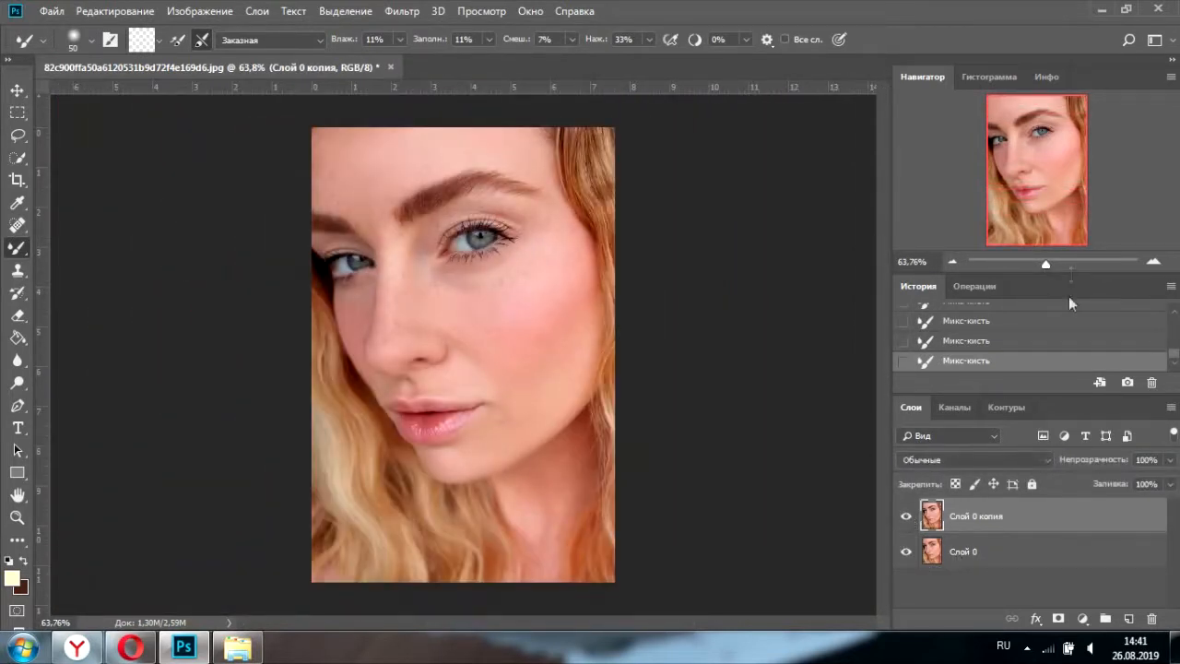
- Undo the last Mixer Brush stroke and blend the near cheek again with the brush at sizes 70 and 50
left_click_drag(1047, 267, 1057, 265)
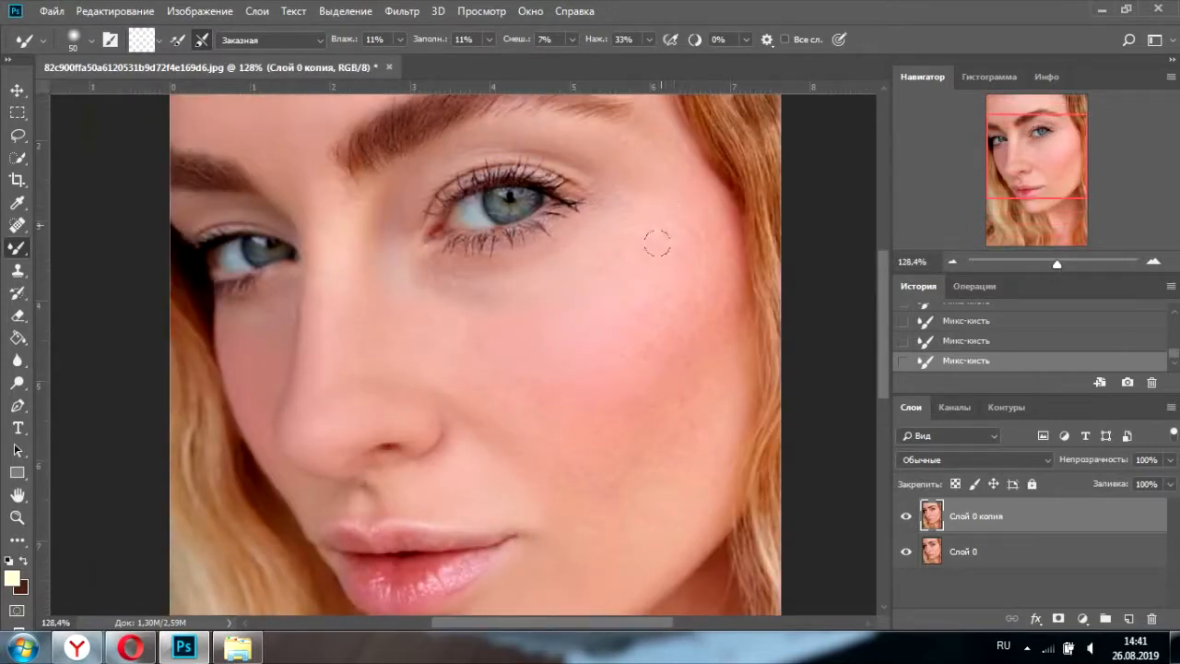
left_click(1075, 341)
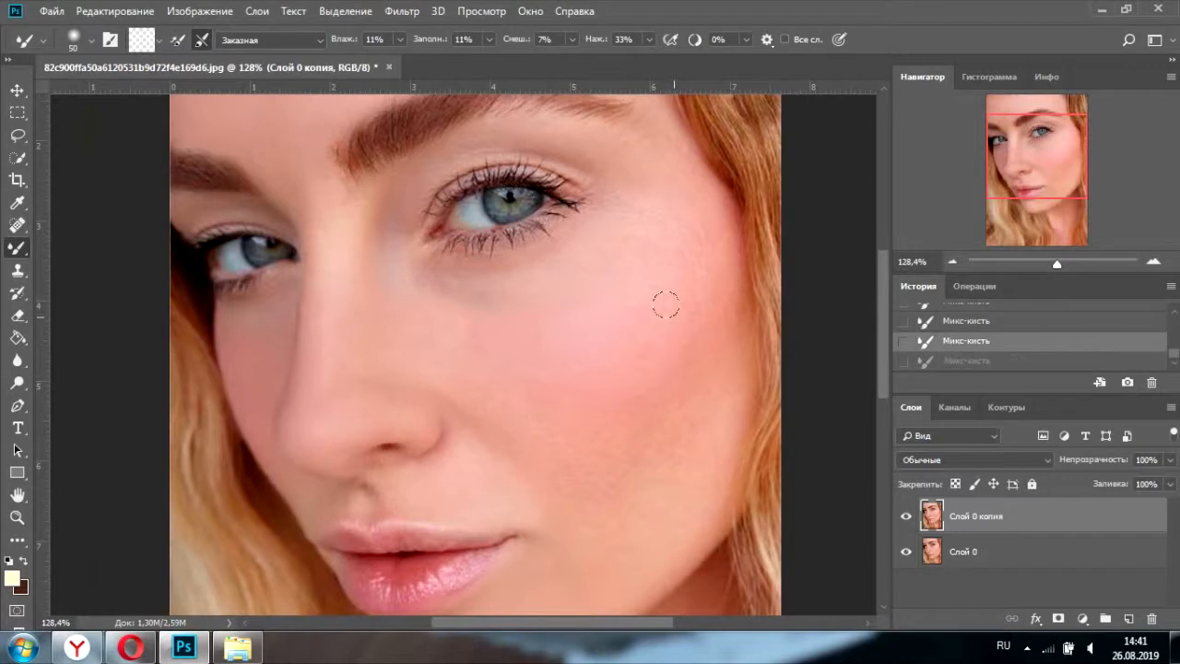
left_click(672, 381)
scroll(651, 394, "down", 2)
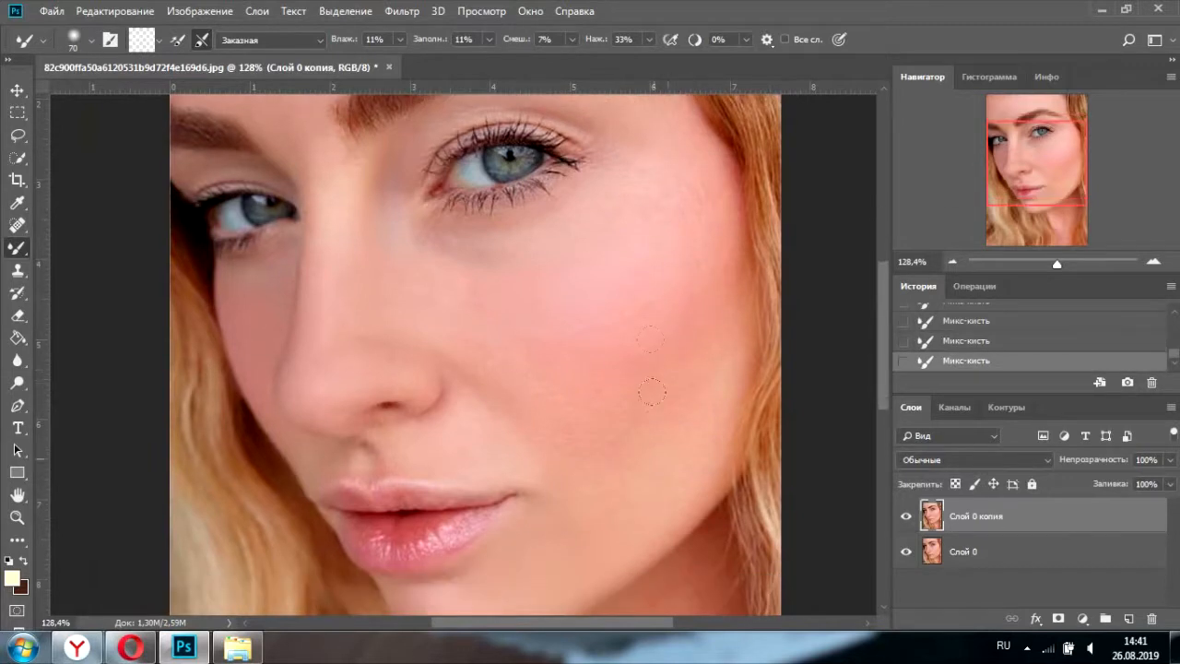
key("bracketleft")
key("bracketleft")
scroll(638, 495, "down", 3)
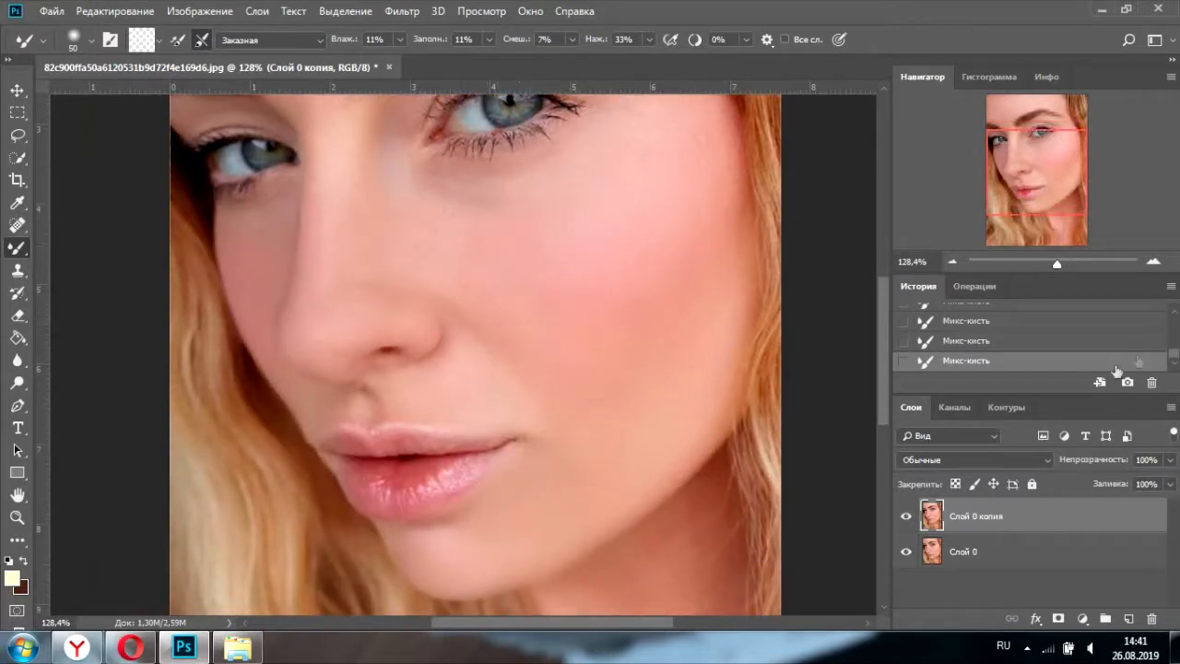
- Heal the remaining spots on the near cheek and beside the nose with the Spot Healing Brush at sizes 35 and 70
left_click_drag(1058, 264, 1065, 265)
scroll(424, 286, "up", 5)
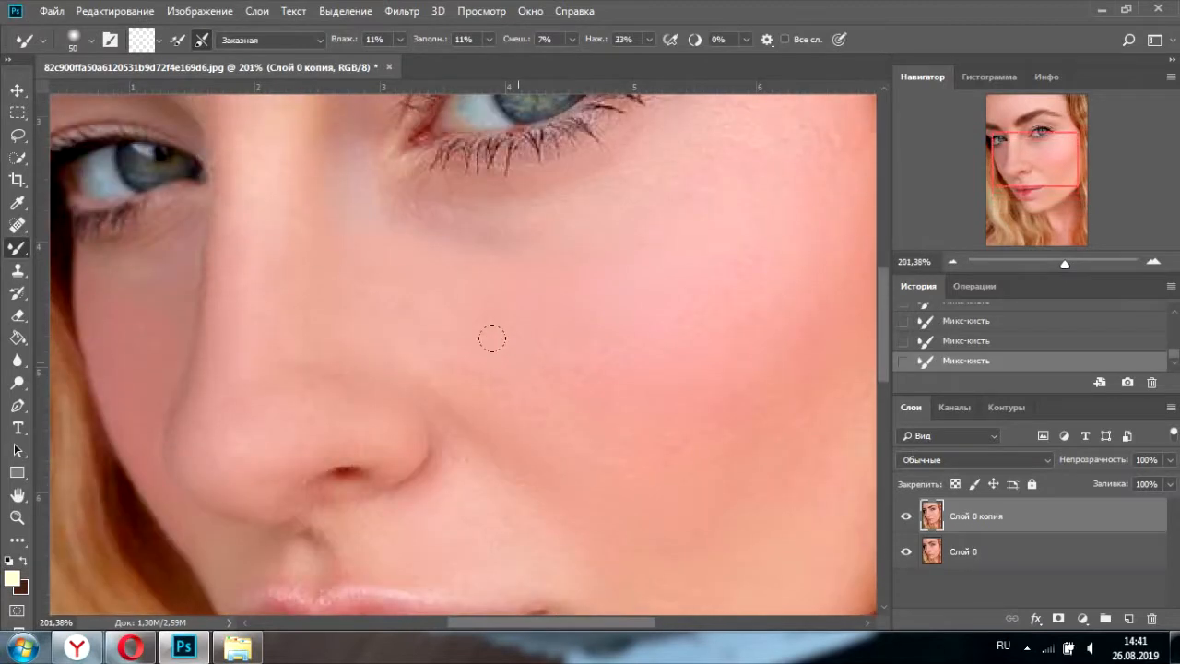
left_click(17, 224)
left_click(482, 369)
left_click(450, 350)
left_click(360, 276)
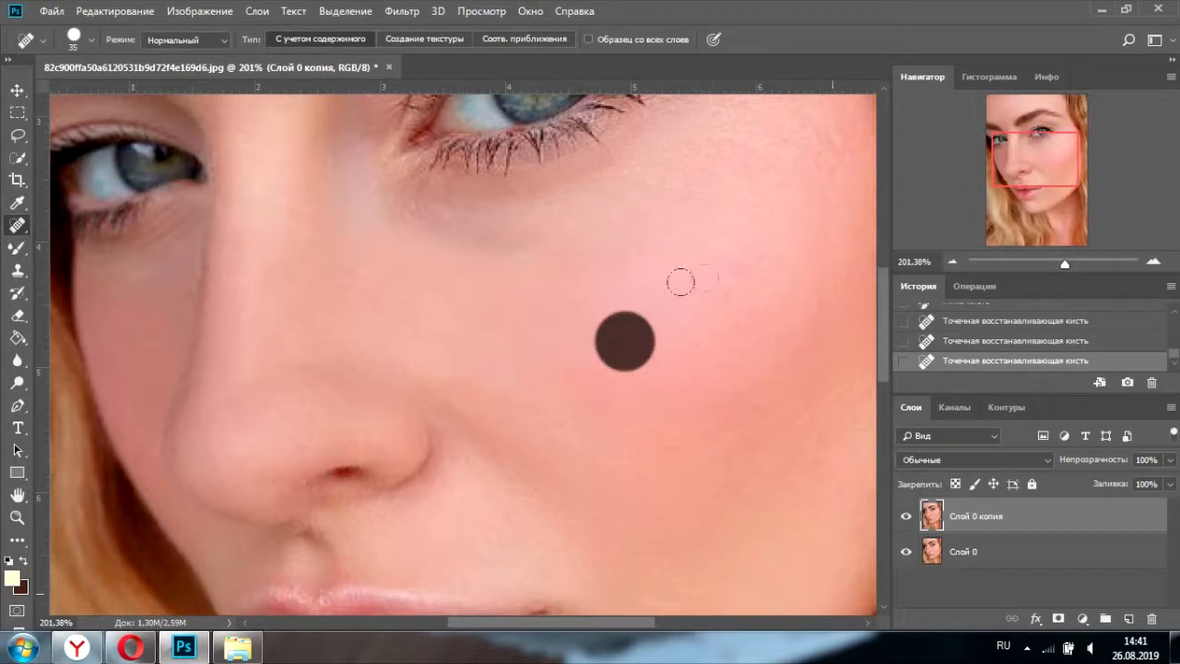
left_click_drag(1064, 264, 1055, 264)
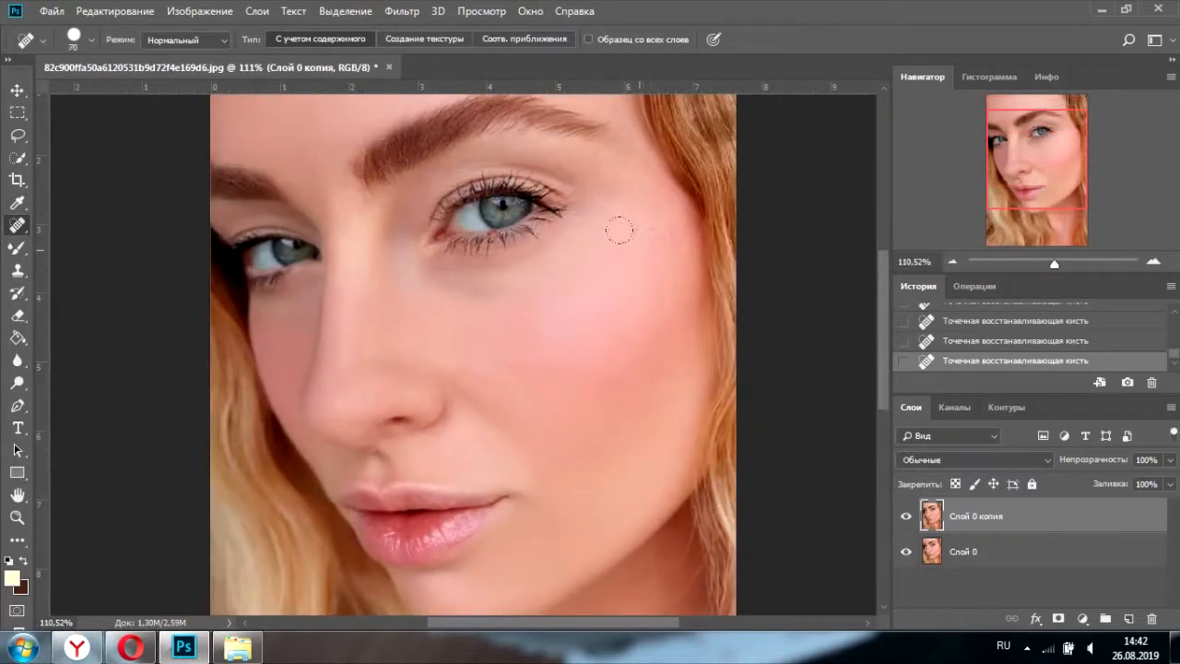
left_click_drag(620, 230, 650, 250)
- Blend the upper near cheek and the skin beside the outer eye corner with the Mixer Brush at size 60
left_click_drag(1065, 270, 1056, 269)
left_click(18, 249)
left_click_drag(606, 249, 667, 221)
left_click_drag(664, 341, 650, 309)
left_click_drag(646, 299, 627, 267)
left_click_drag(639, 216, 634, 179)
key("bracketright")
key("bracketleft")
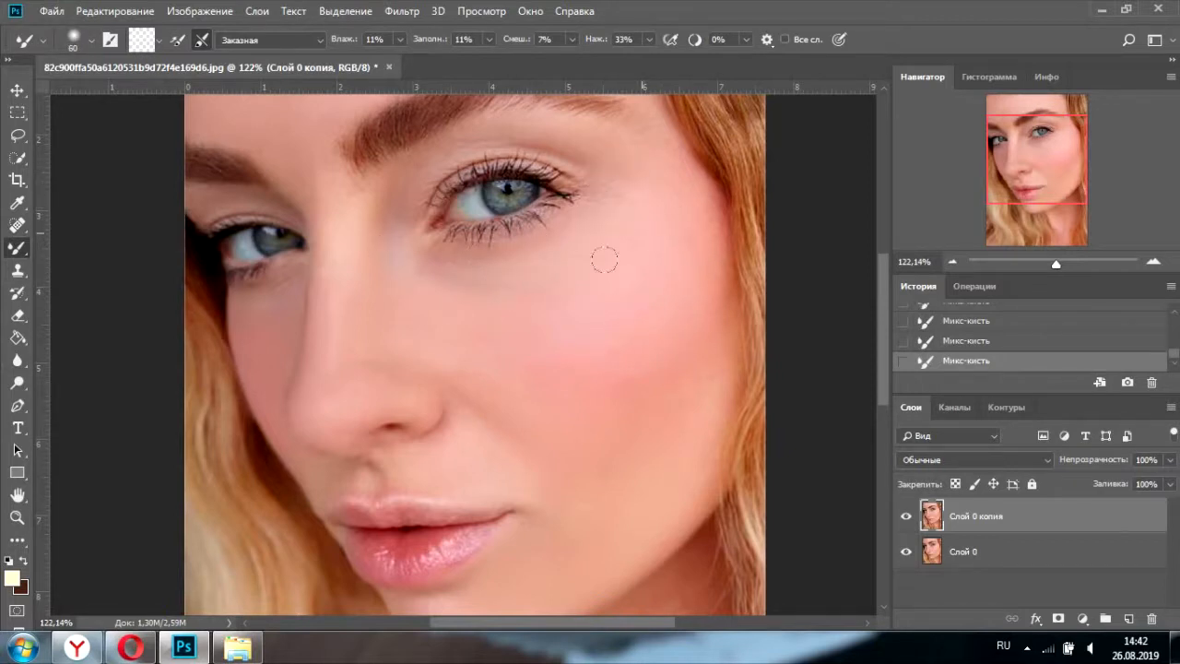
scroll(642, 196, "up", 2)
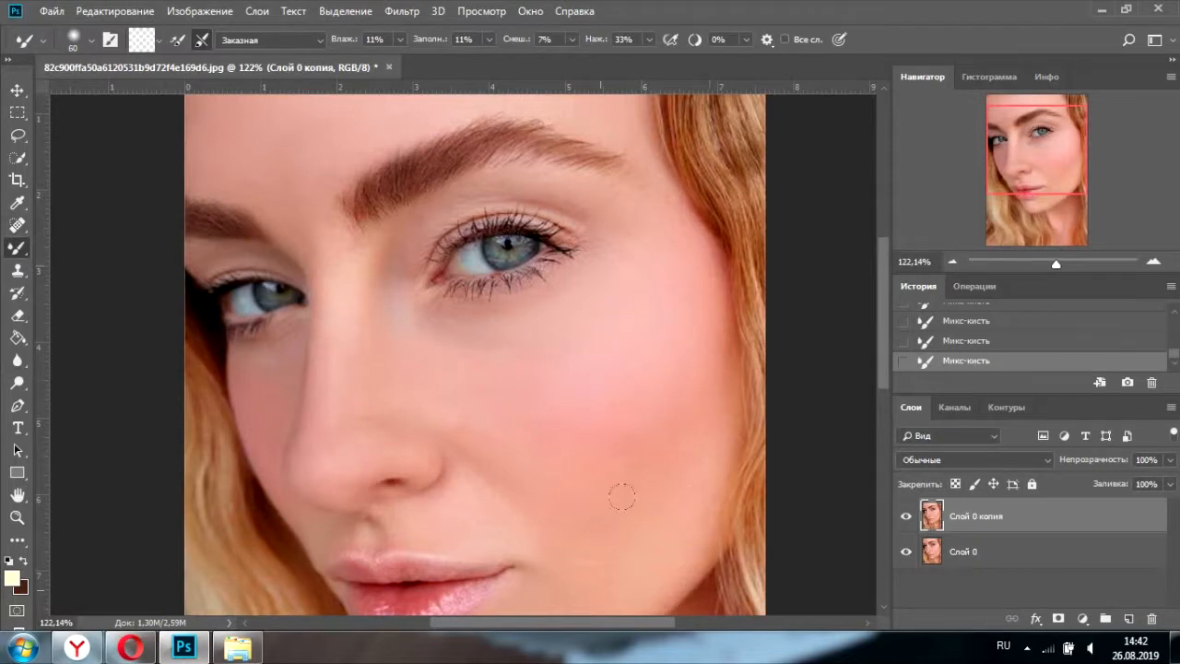
- Heal the patch on the lower near cheek beside the mouth with the Spot Healing Brush at size 70
scroll(621, 493, "down", 3)
left_click_drag(1057, 264, 1058, 264)
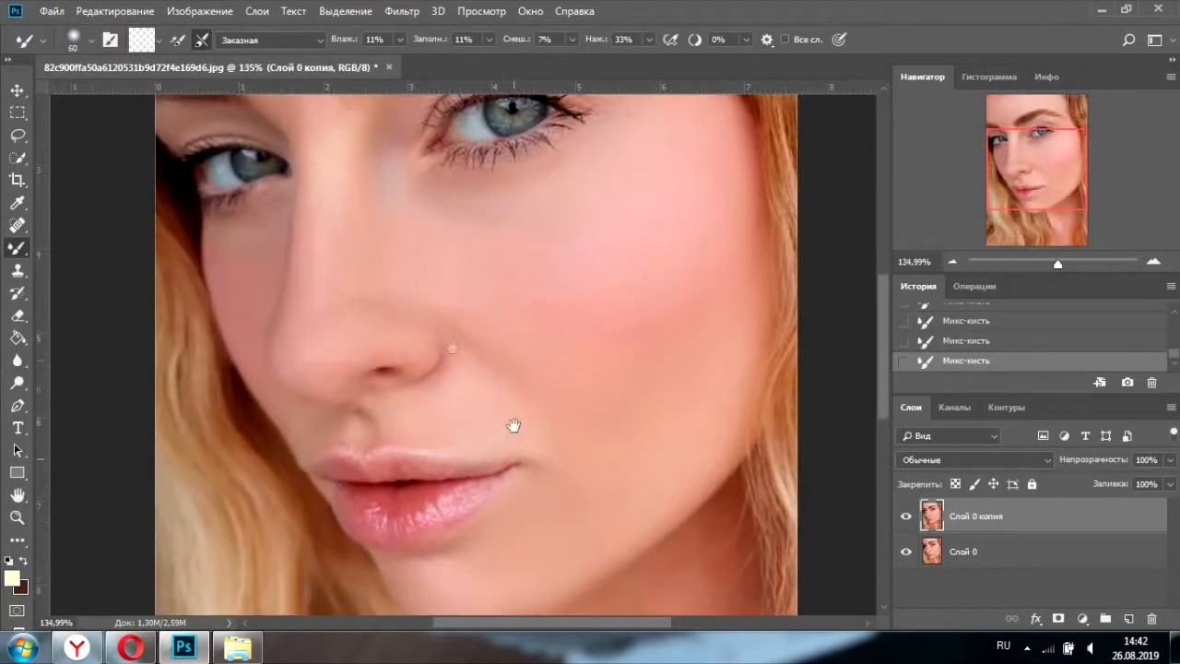
left_click(16, 224)
left_click(619, 399)
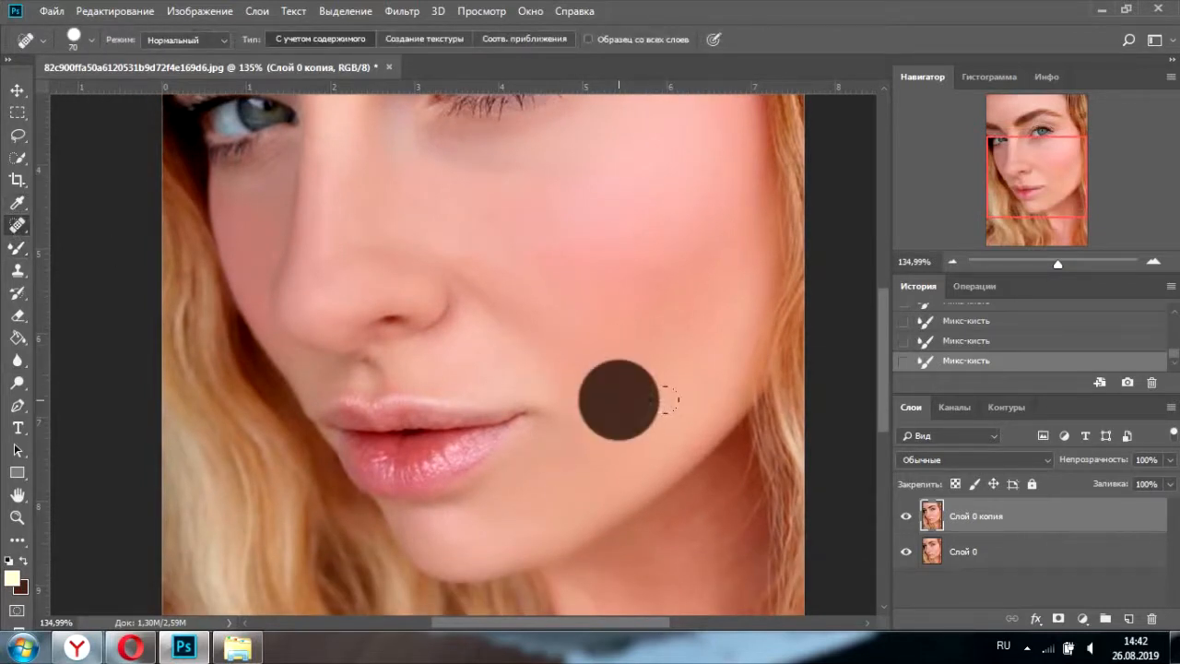
- Smooth the lower and middle near cheek with the Mixer Brush at sizes 45 and 70
left_click(16, 247)
mouse_move(640, 427)
left_mouse_down()
mouse_move(715, 294)
mouse_move(675, 377)
left_mouse_up()
left_click_drag(610, 318, 599, 277)
mouse_move(599, 277)
left_mouse_down()
mouse_move(587, 228)
mouse_move(636, 320)
mouse_move(713, 197)
mouse_move(762, 244)
left_mouse_up()
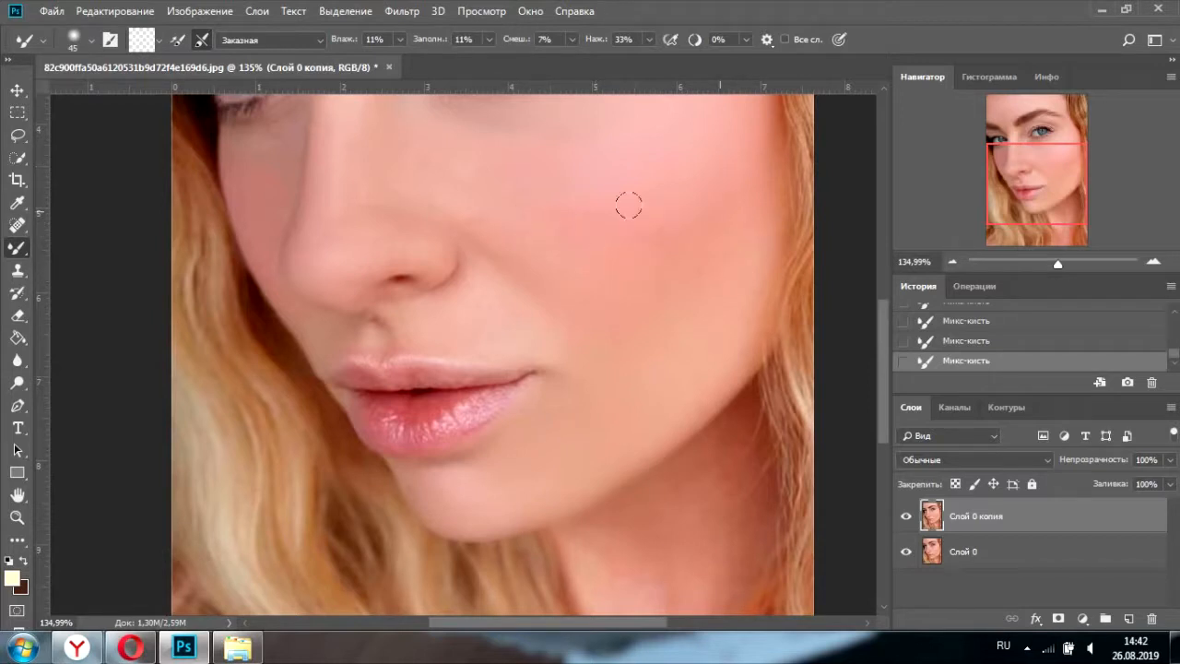
scroll(754, 206, "up", 4)
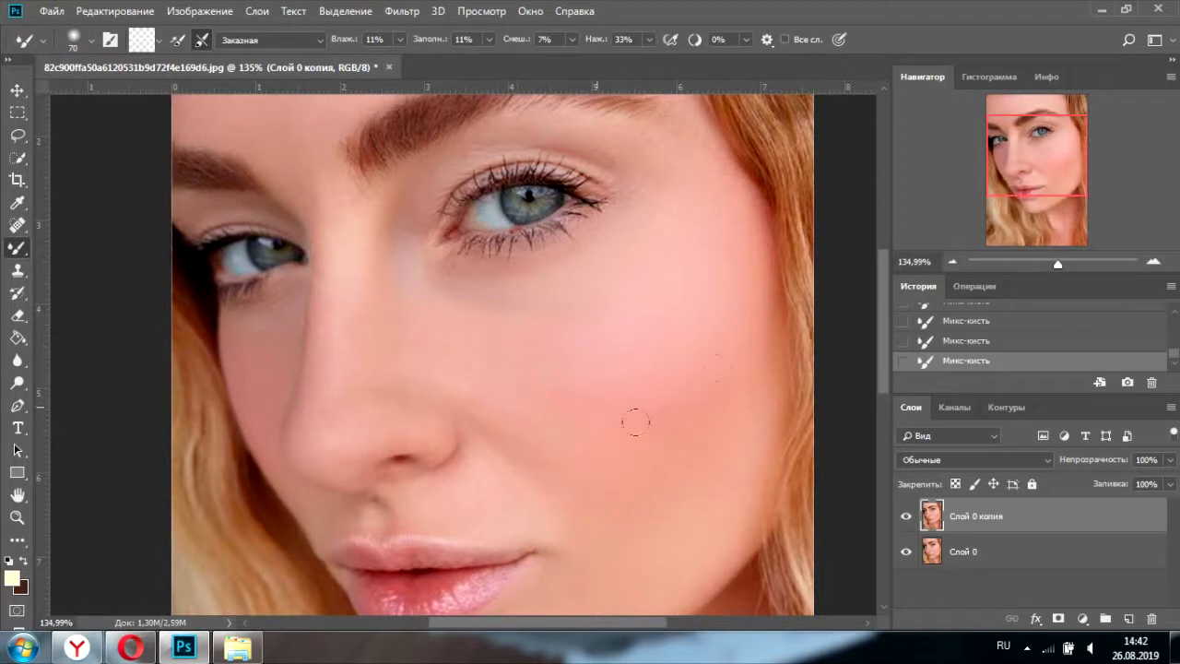
left_click_drag(1058, 264, 1058, 266)
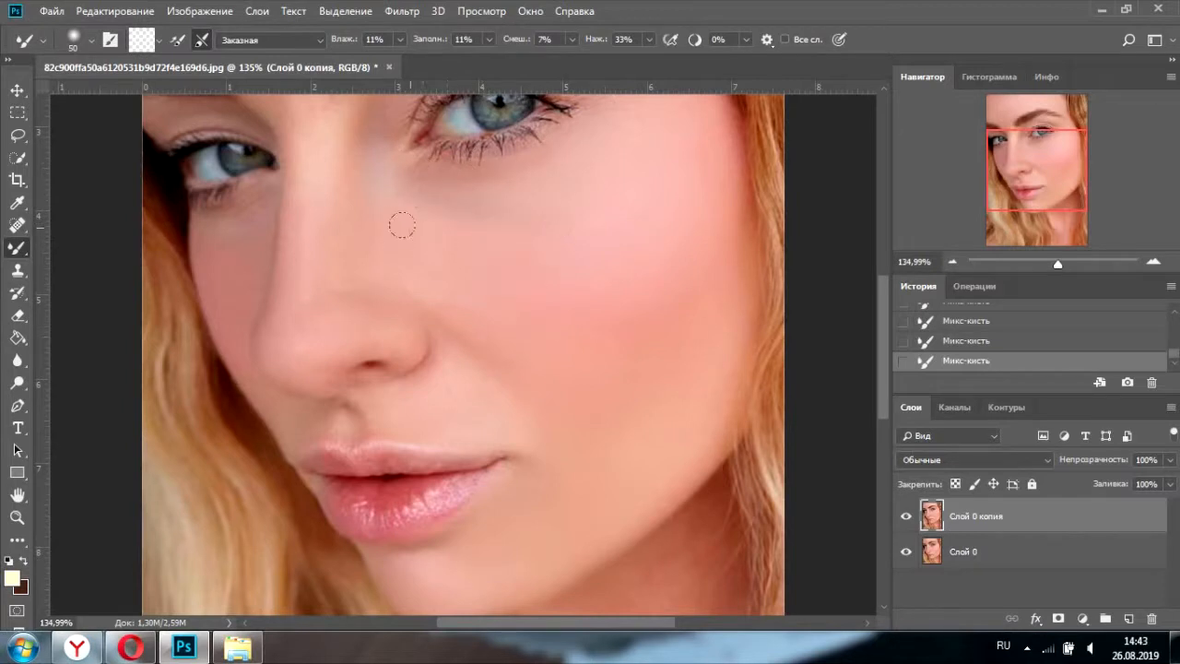
- Try to heal the spots beside the inner end of the near eyebrow with the Spot Healing Brush at size 20
scroll(328, 288, "up", 3)
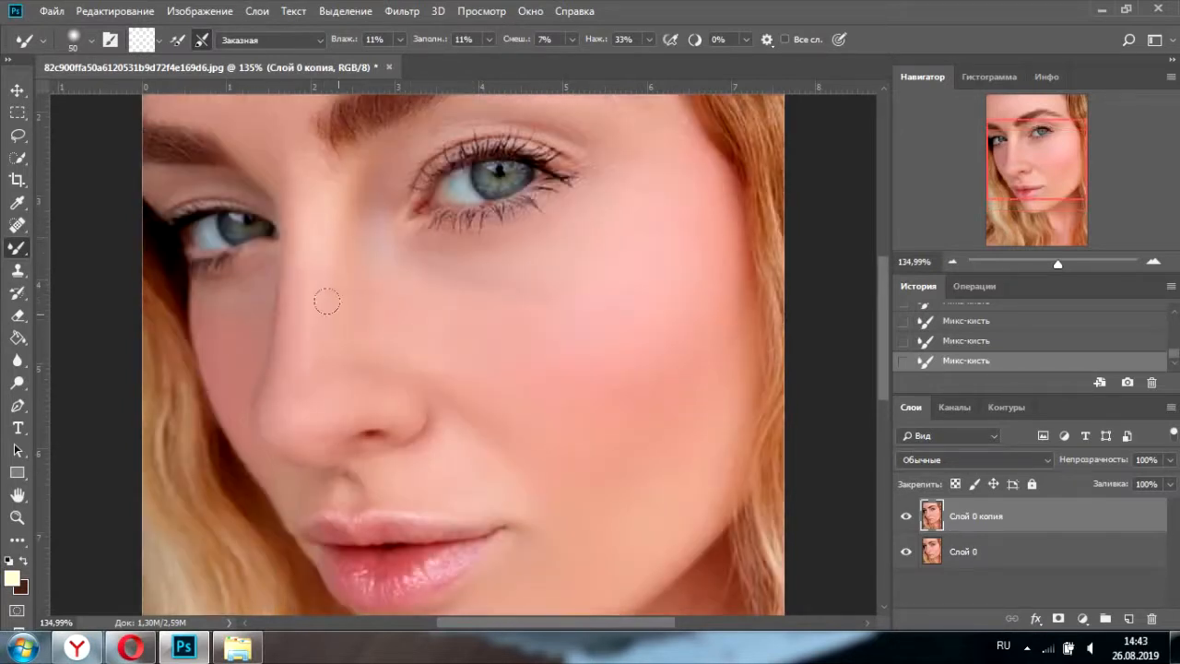
scroll(298, 205, "up", 2)
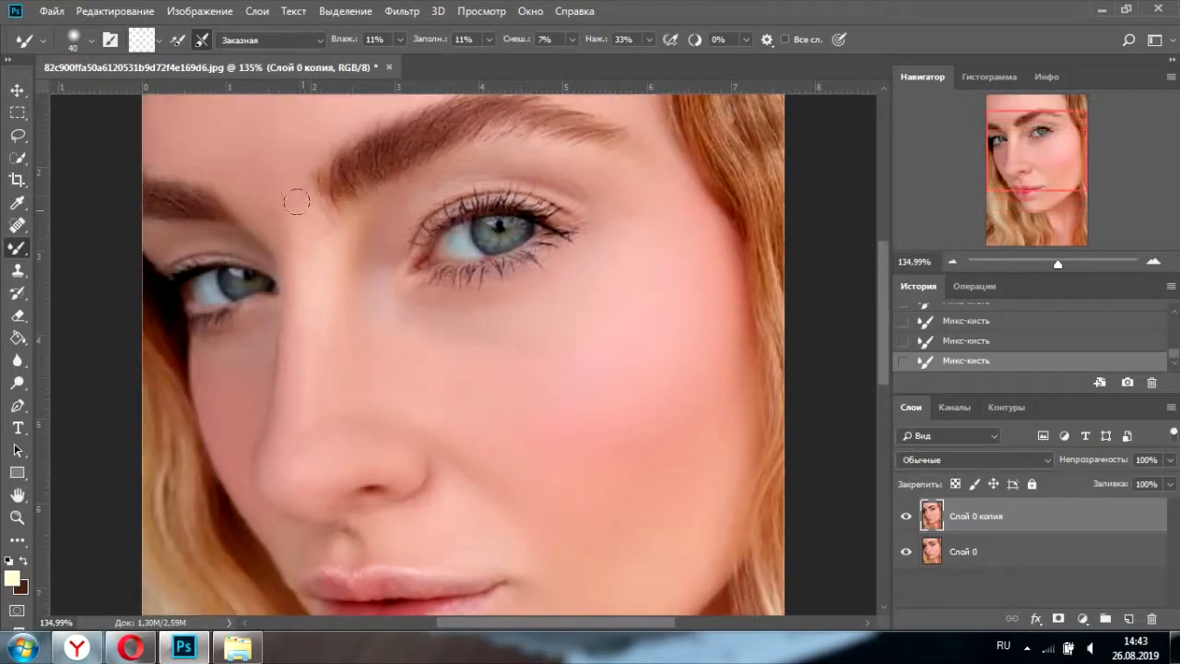
left_click(17, 225)
left_click(322, 229)
left_click(308, 193)
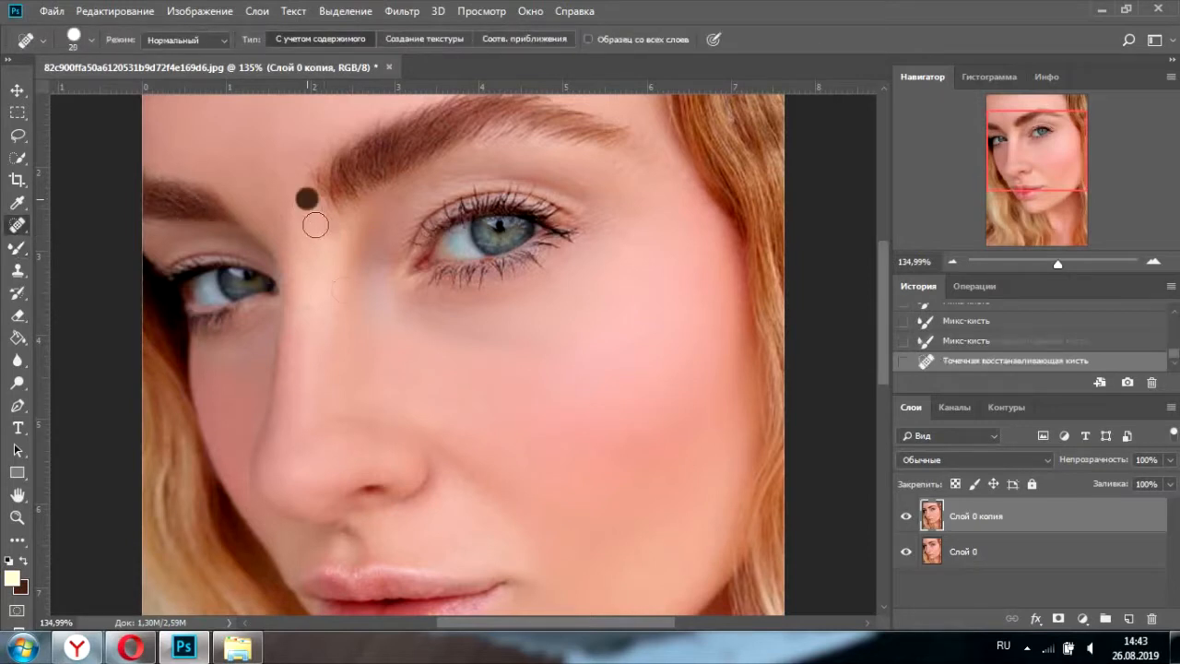
left_click(1099, 308)
- Blend the skin between the eyebrows and down the nose bridge with the Mixer Brush at sizes 30 and 35
key("b")
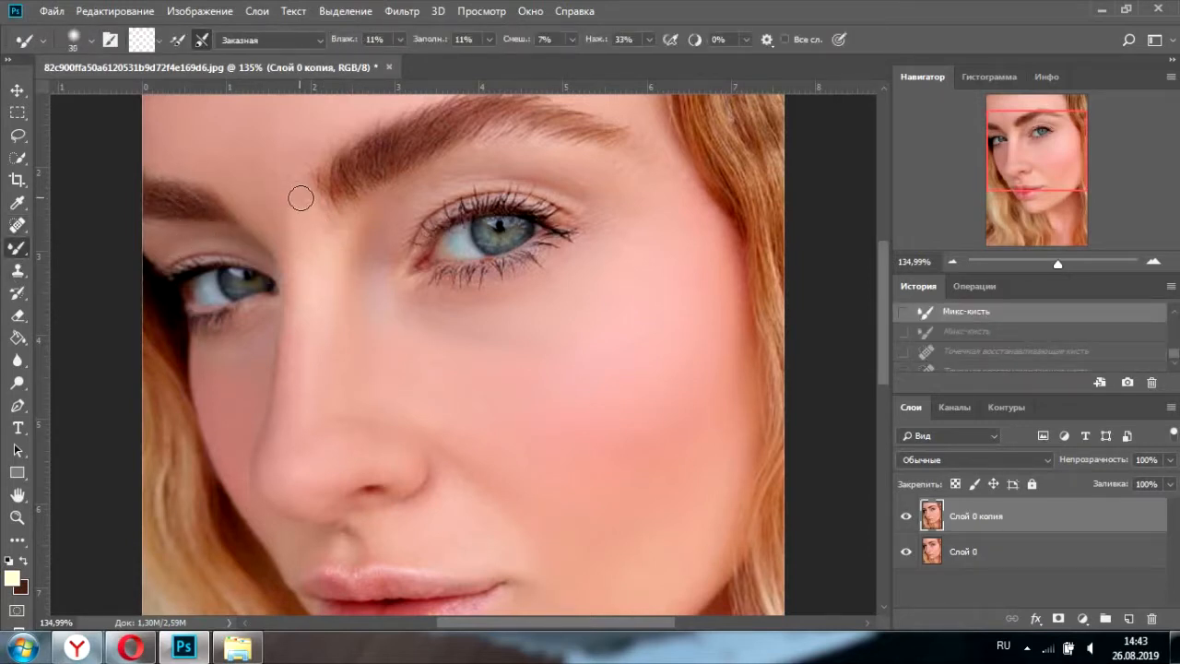
key("[")
left_click_drag(301, 198, 308, 264)
key("bracketright")
key("bracketright")
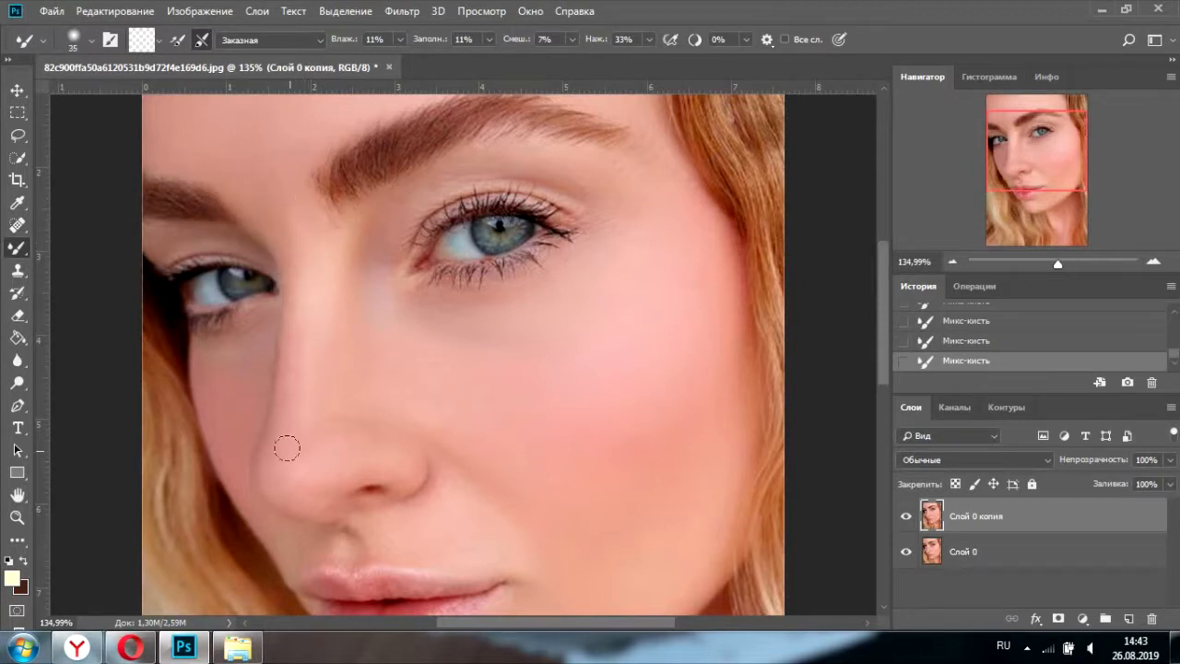
- Smooth the forehead above the eyebrows and the near temple with the Mixer Brush at sizes 35 and 45
scroll(697, 360, "up", 3)
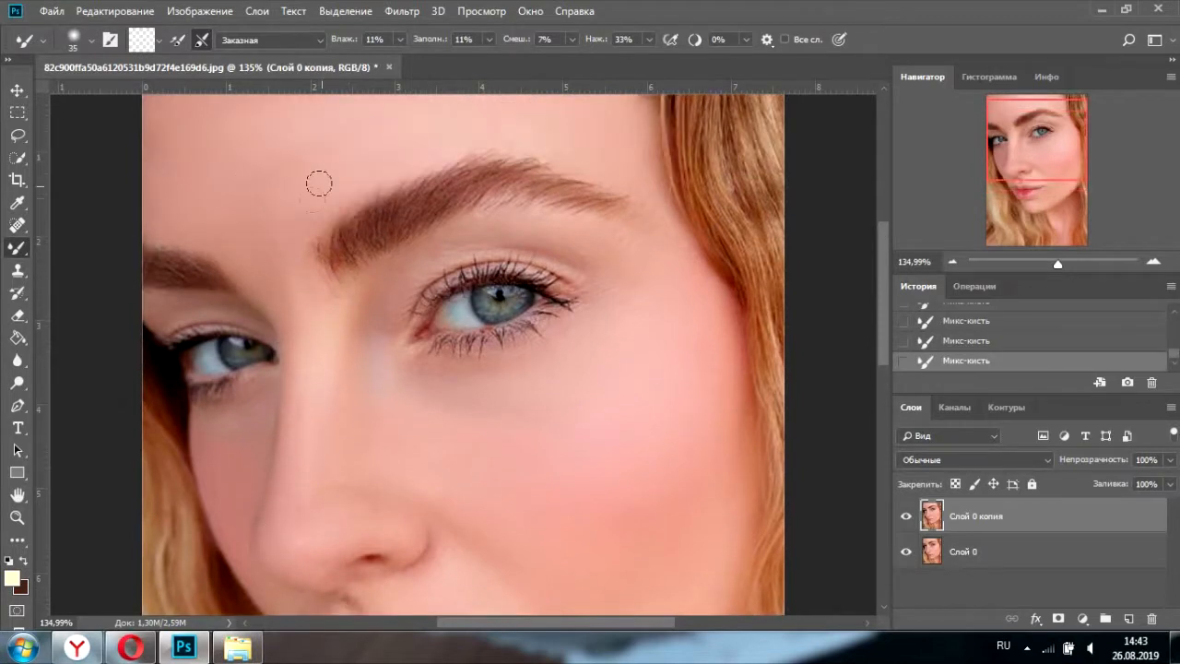
scroll(189, 222, "up", 2)
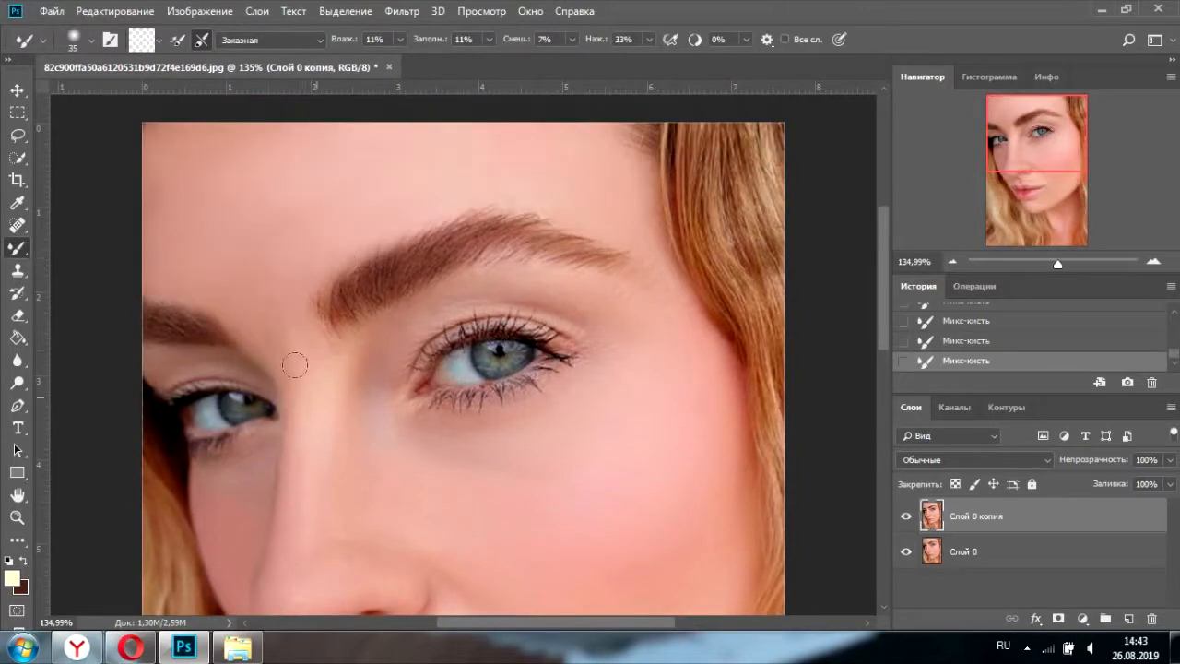
key("bracketright")
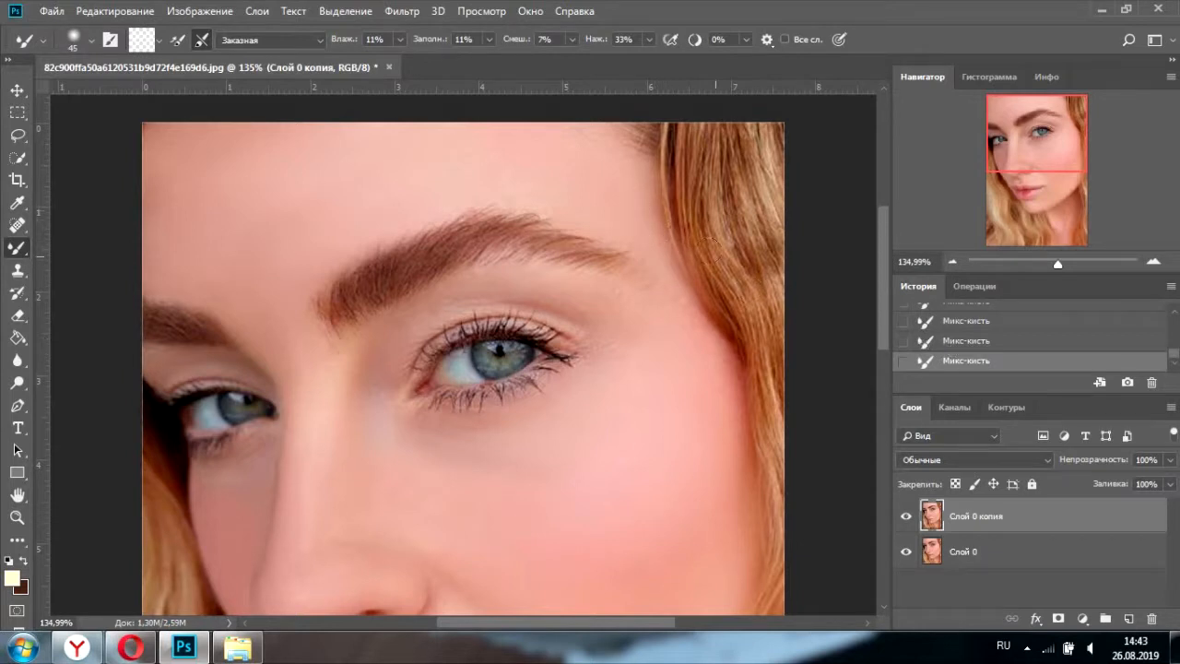
scroll(658, 249, "down", 1)
key("bracketleft")
key("bracketleft")
- Heal two small spots on the near upper eyelid with the Spot Healing Brush at size 15
left_click_drag(1057, 265, 1065, 265)
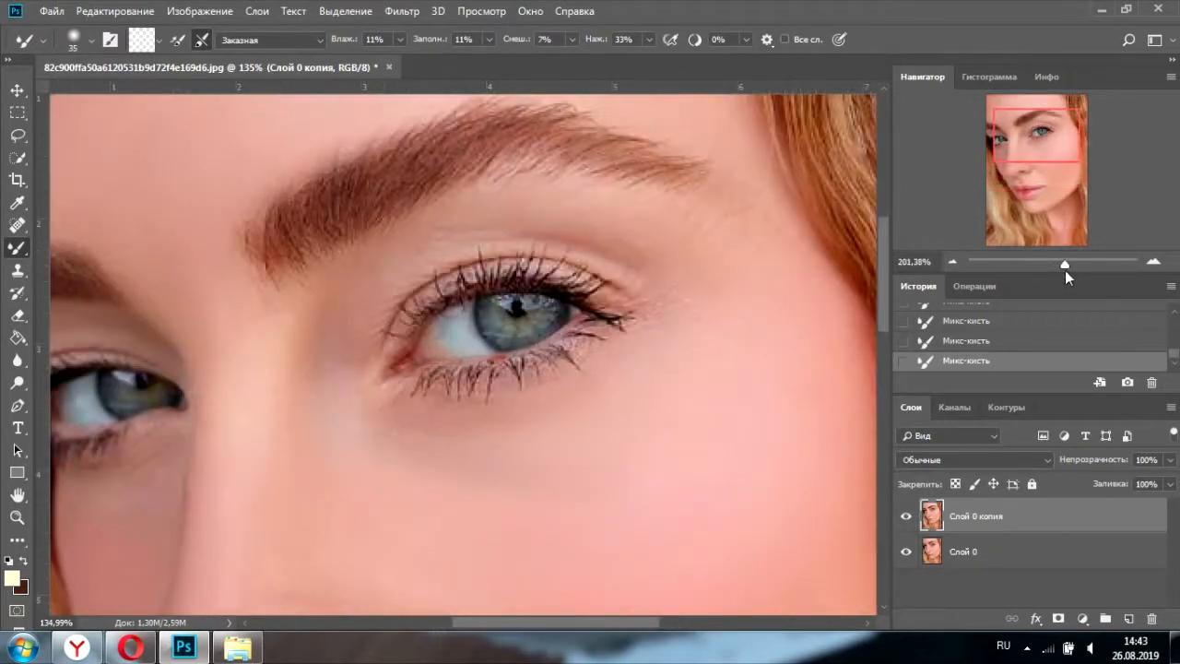
key("j")
key("bracketleft")
left_click(586, 220)
left_click(615, 222)
scroll(666, 410, "down", 2)
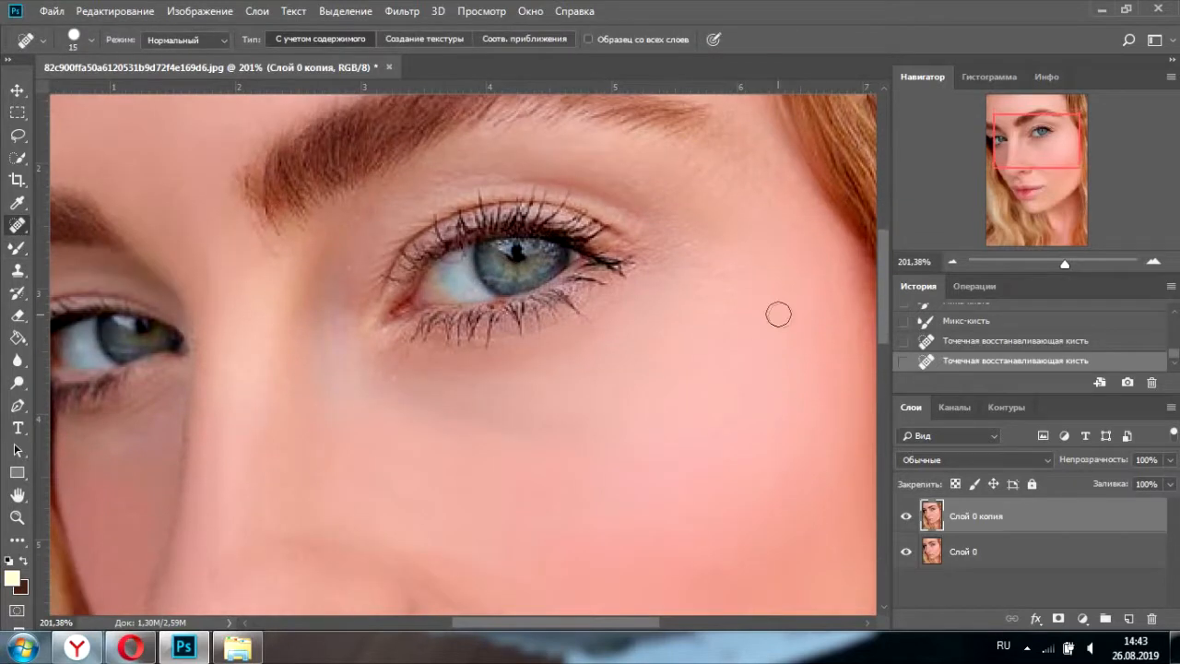
- Blend the whole forehead with broad Mixer Brush strokes at size 90
left_click_drag(1053, 258, 1049, 274)
left_click(16, 247)
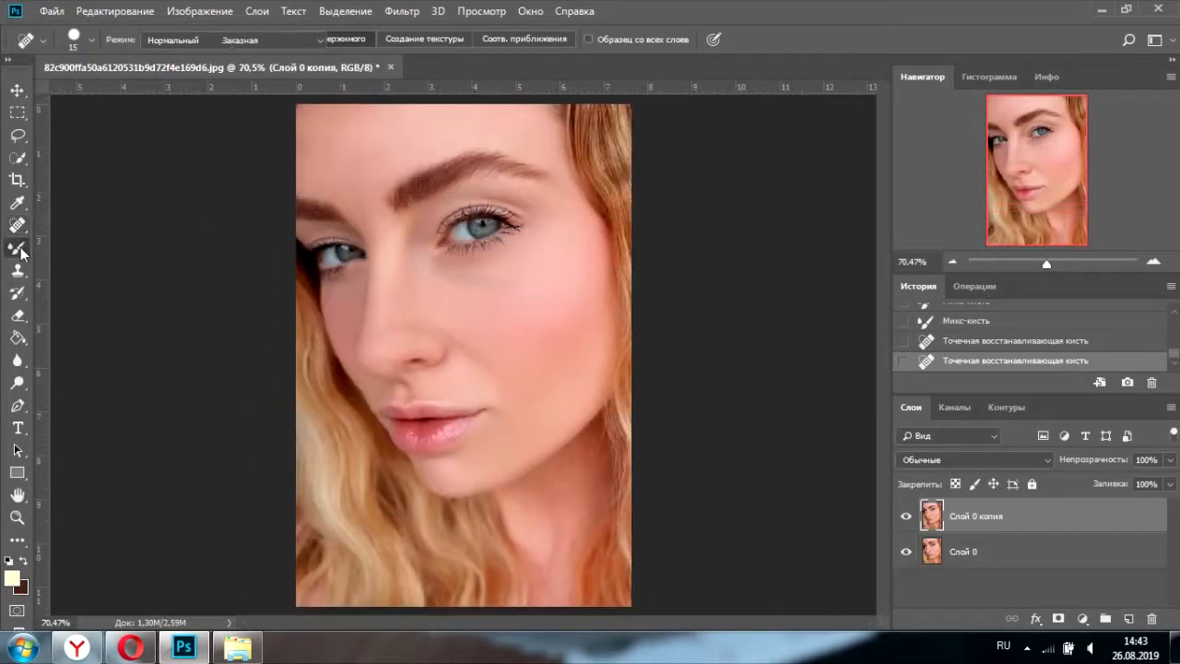
key("bracketright")
key("bracketright")
key("bracketright")
key("bracketright")
key("bracketright")
key("bracketright")
key("bracketright")
key("bracketright")
left_click_drag(416, 130, 314, 185)
left_click_drag(382, 150, 396, 164)
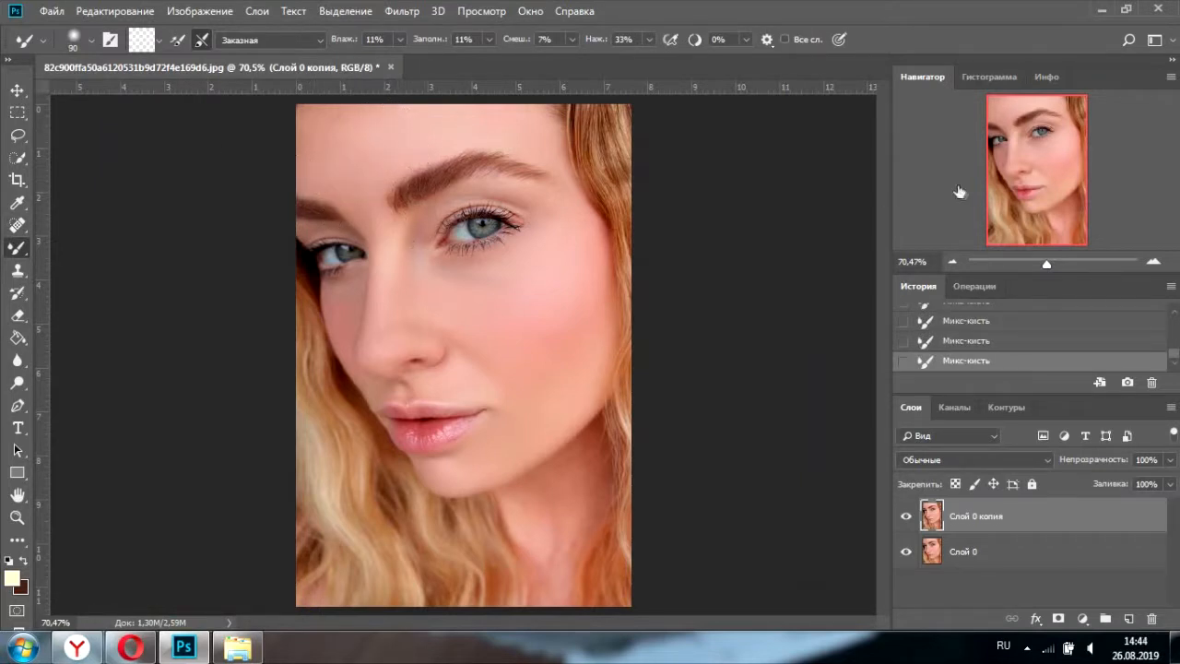
- Try to blend the skin between the eyebrows with the Mixer Brush reduced to size 35
left_click_drag(1047, 267, 1053, 264)
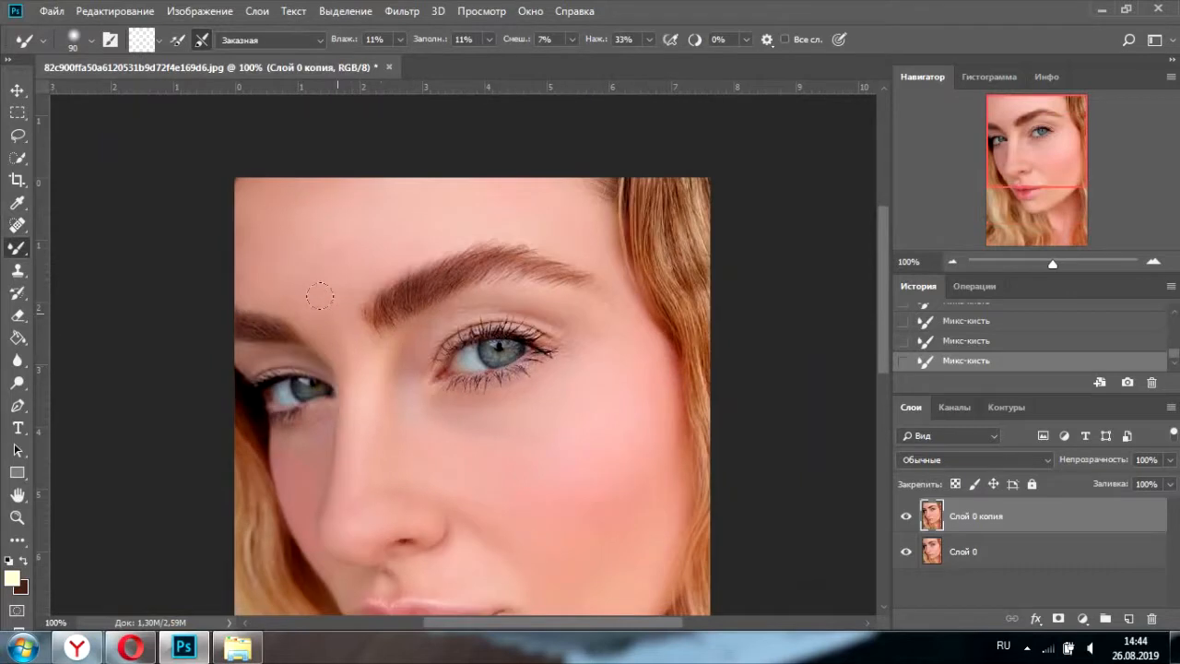
key("bracketleft")
key("bracketleft")
key("bracketleft")
key("ctrl+z")
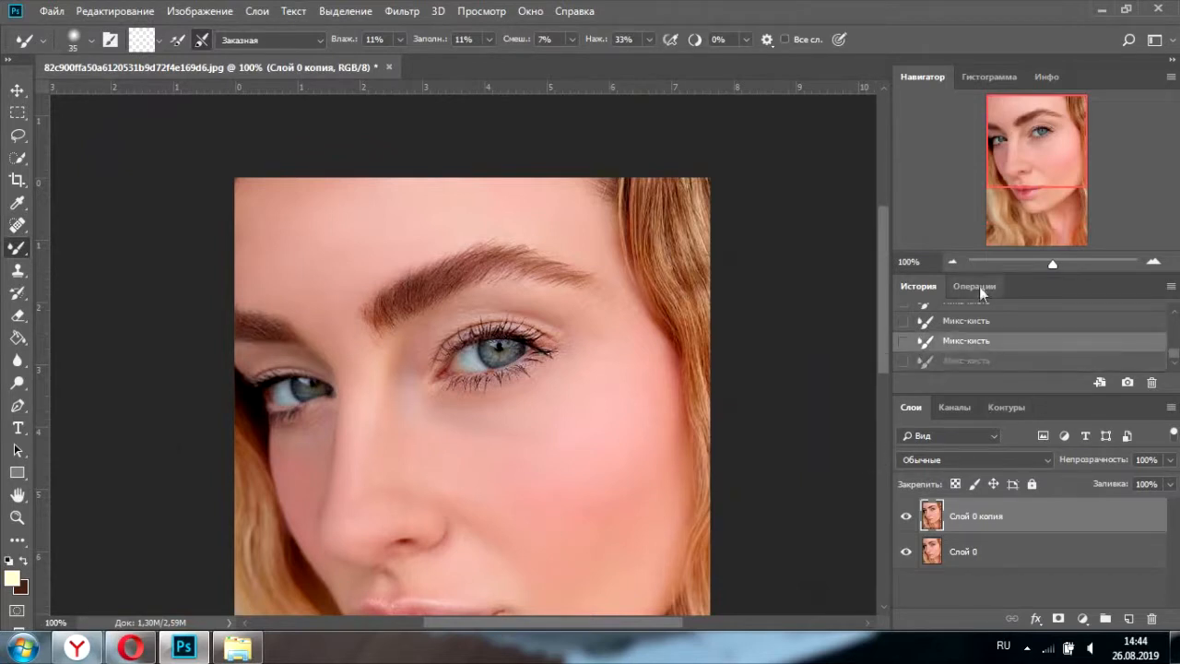
- Even out the forehead near the far eyebrow and the nose bridge with the Mixer Brush at sizes 60 and 40
left_click_drag(1026, 265, 1054, 264)
key("bracketright")
left_click_drag(282, 367, 245, 369)
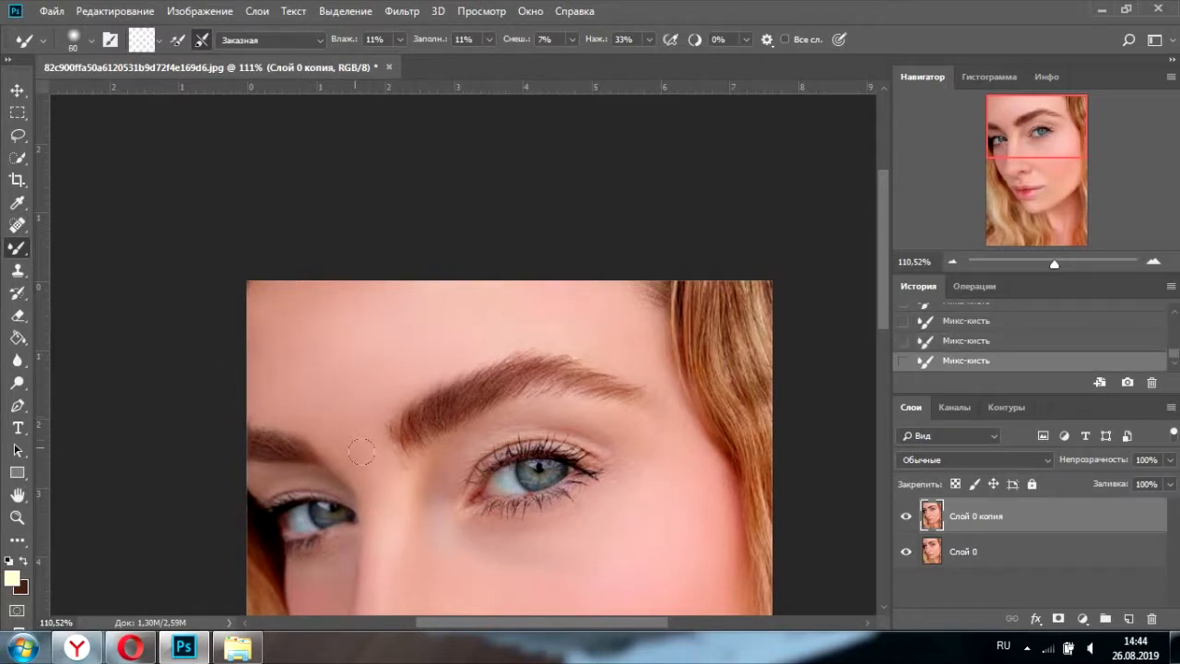
key("bracketleft")
mouse_move(427, 526)
left_mouse_down()
mouse_move(406, 410)
mouse_move(376, 351)
left_mouse_up()
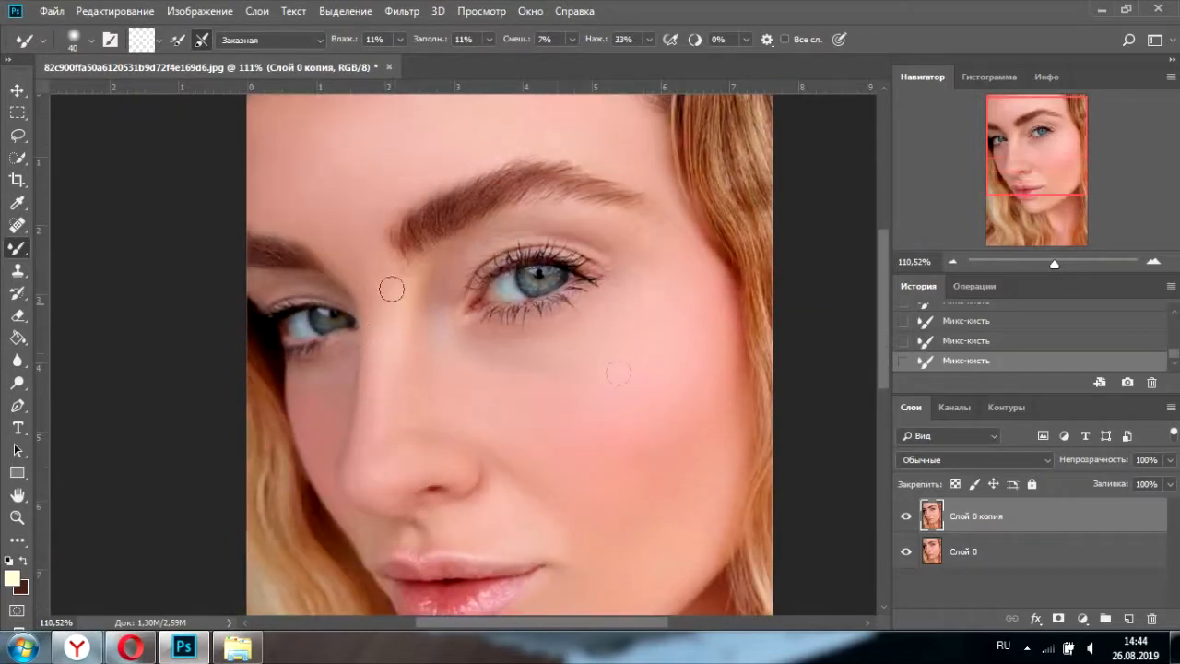
left_click_drag(1058, 268, 1053, 267)
left_click_drag(705, 466, 701, 324)
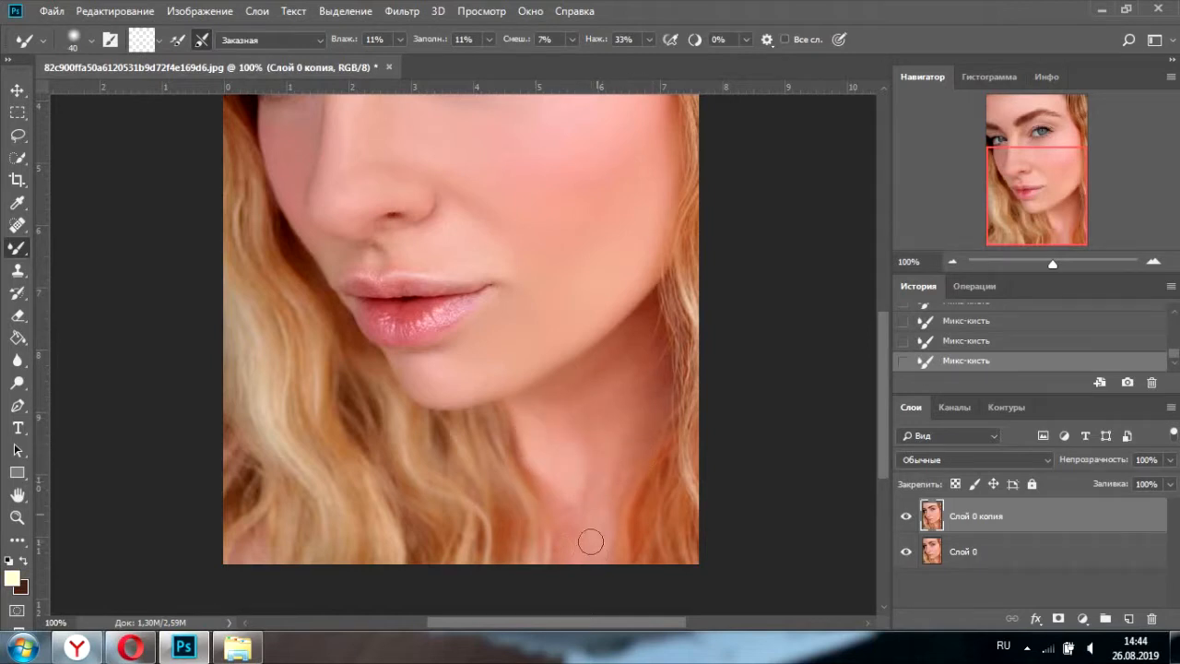
- Compare the full retouched portrait with the original by hiding and showing the copied layer
key("ctrl+0")
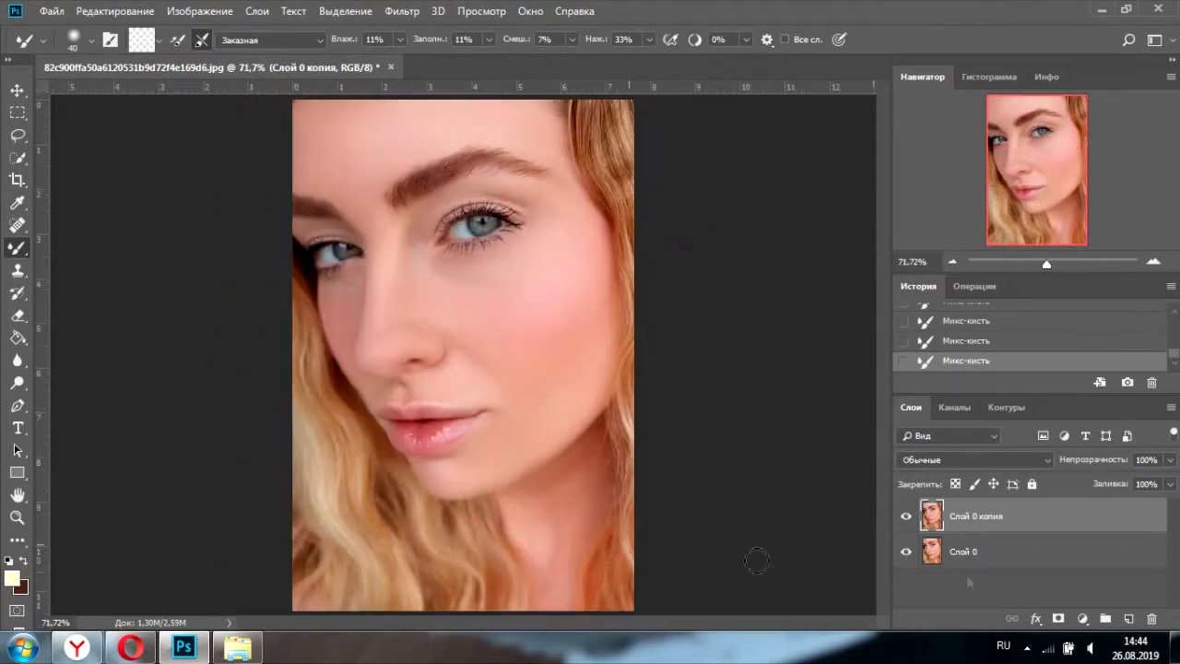
left_click(905, 516)
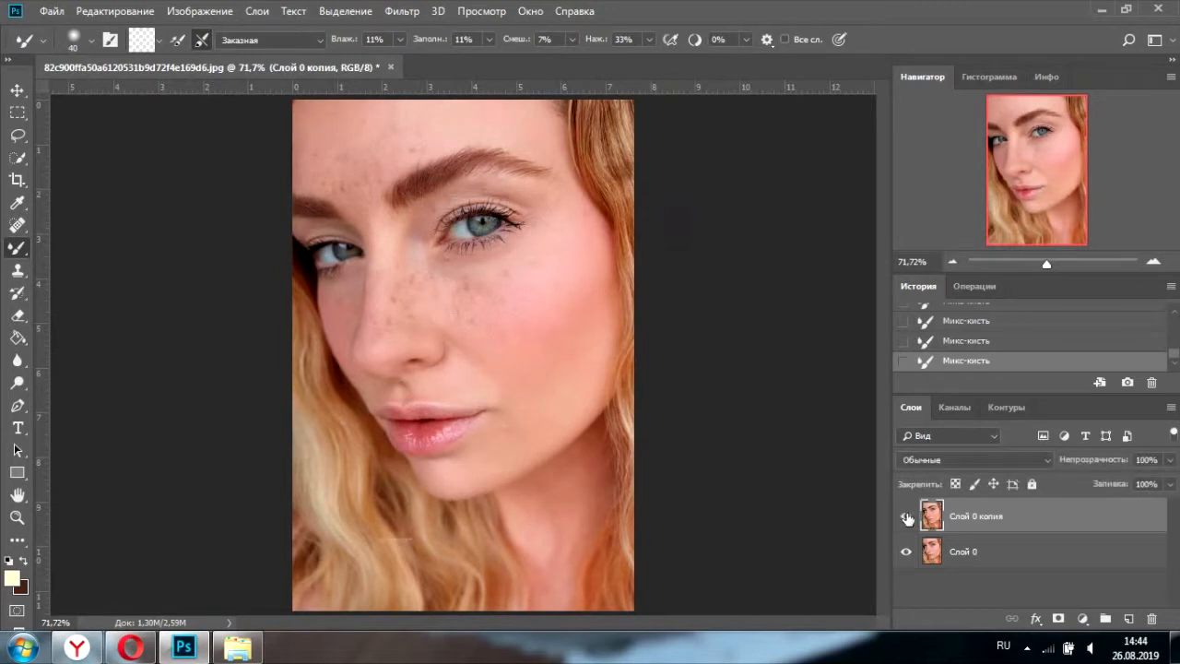
left_click(906, 517)
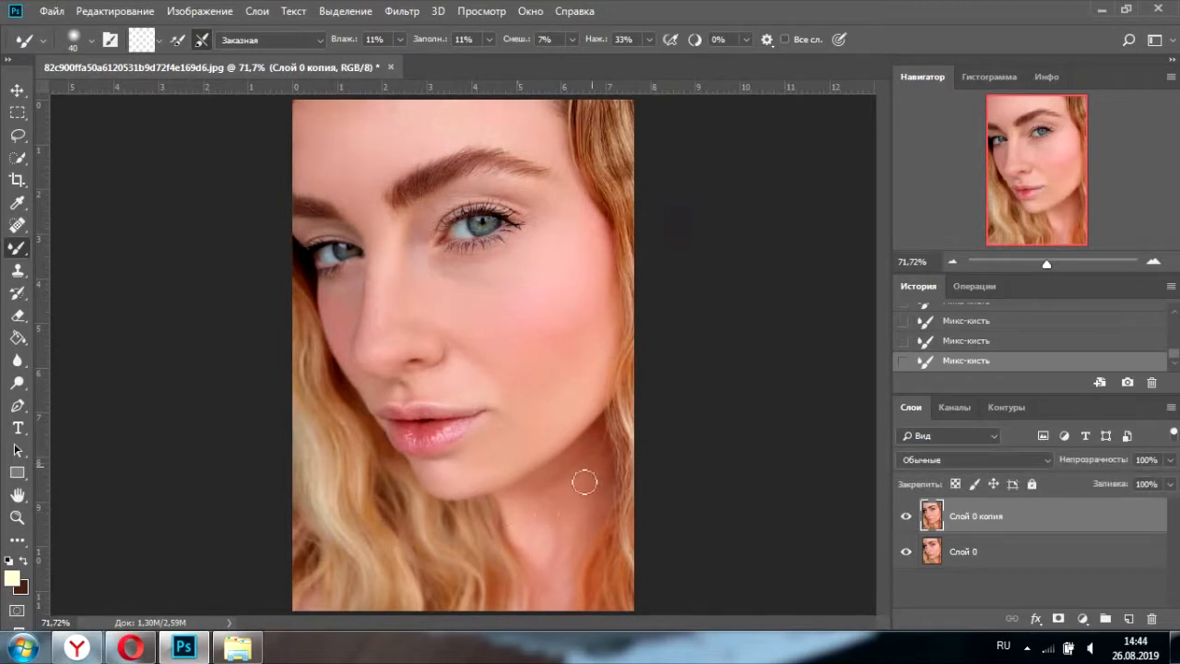
- Blend the skin on the neck below the jaw with the Mixer Brush enlarged to size 50
key("bracketright")
key("bracketright")
key("bracketright")
key("bracketleft")
- Toggle the copied layer's visibility repeatedly to check the finished skin against the original, then inspect the face up close
left_click(907, 550, "alt")
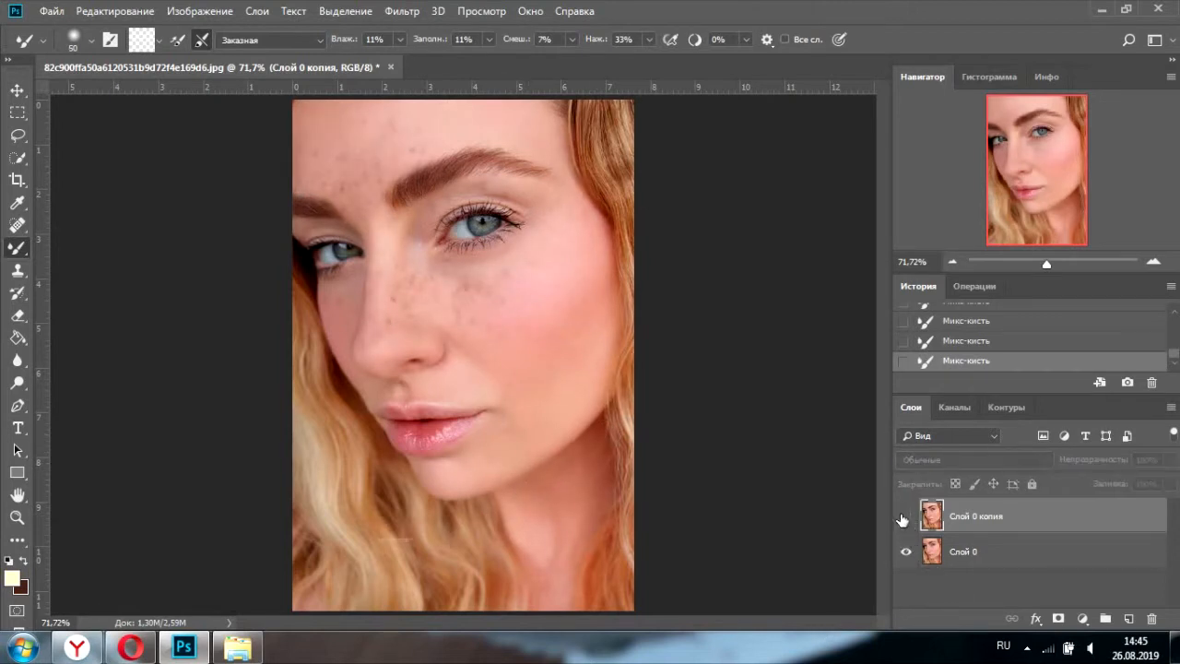
left_click(906, 517)
left_click(905, 517)
left_click(907, 518)
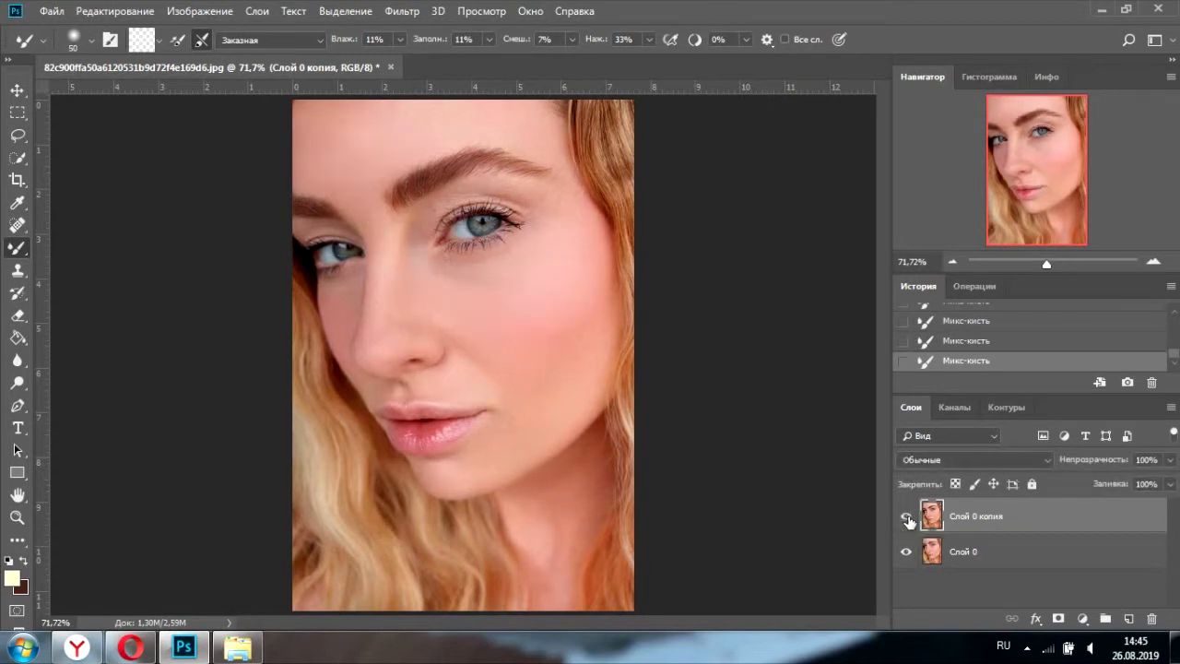
left_click_drag(1047, 264, 1054, 265)
left_click_drag(796, 199, 795, 289)
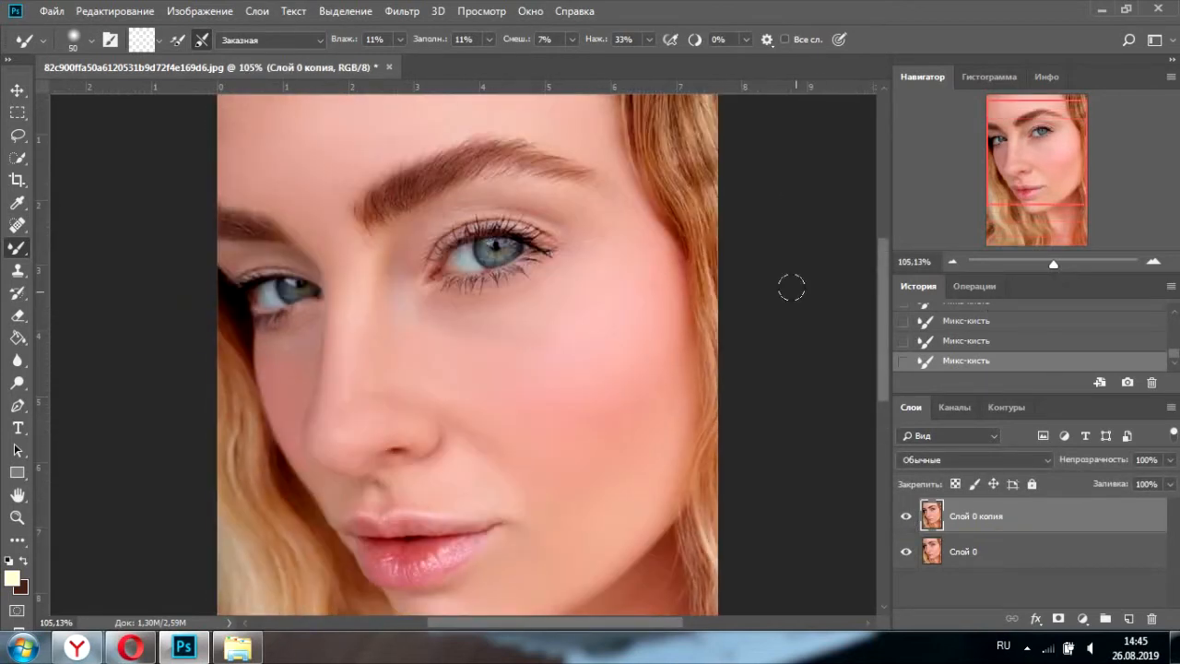
key("ctrl+0")
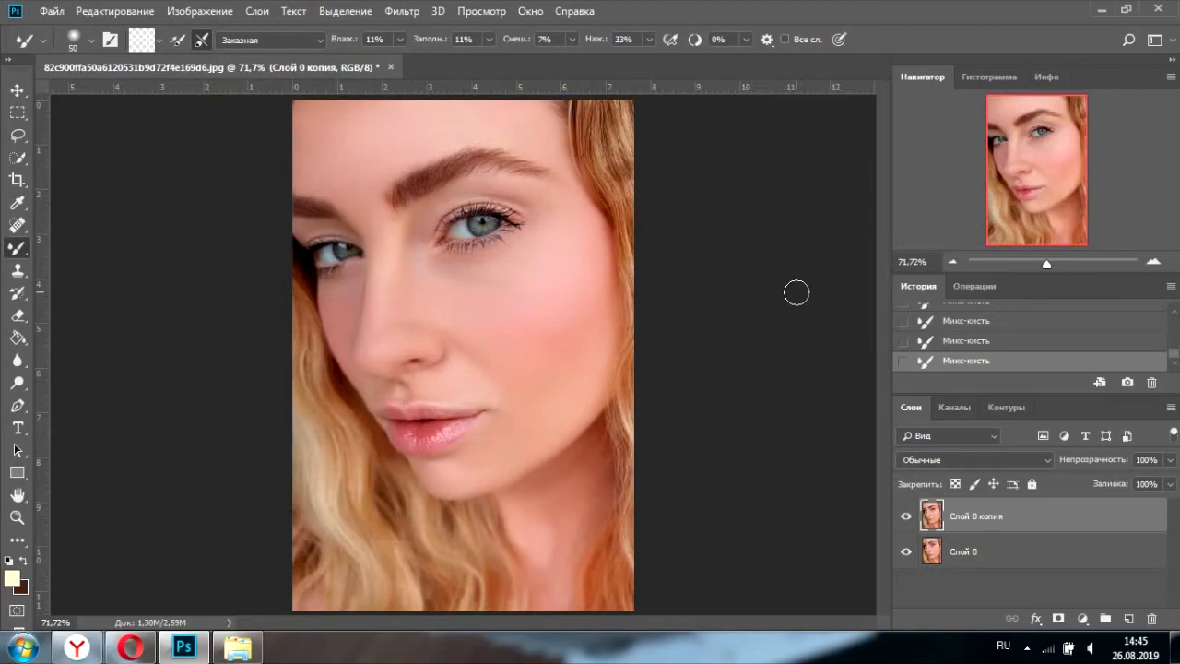